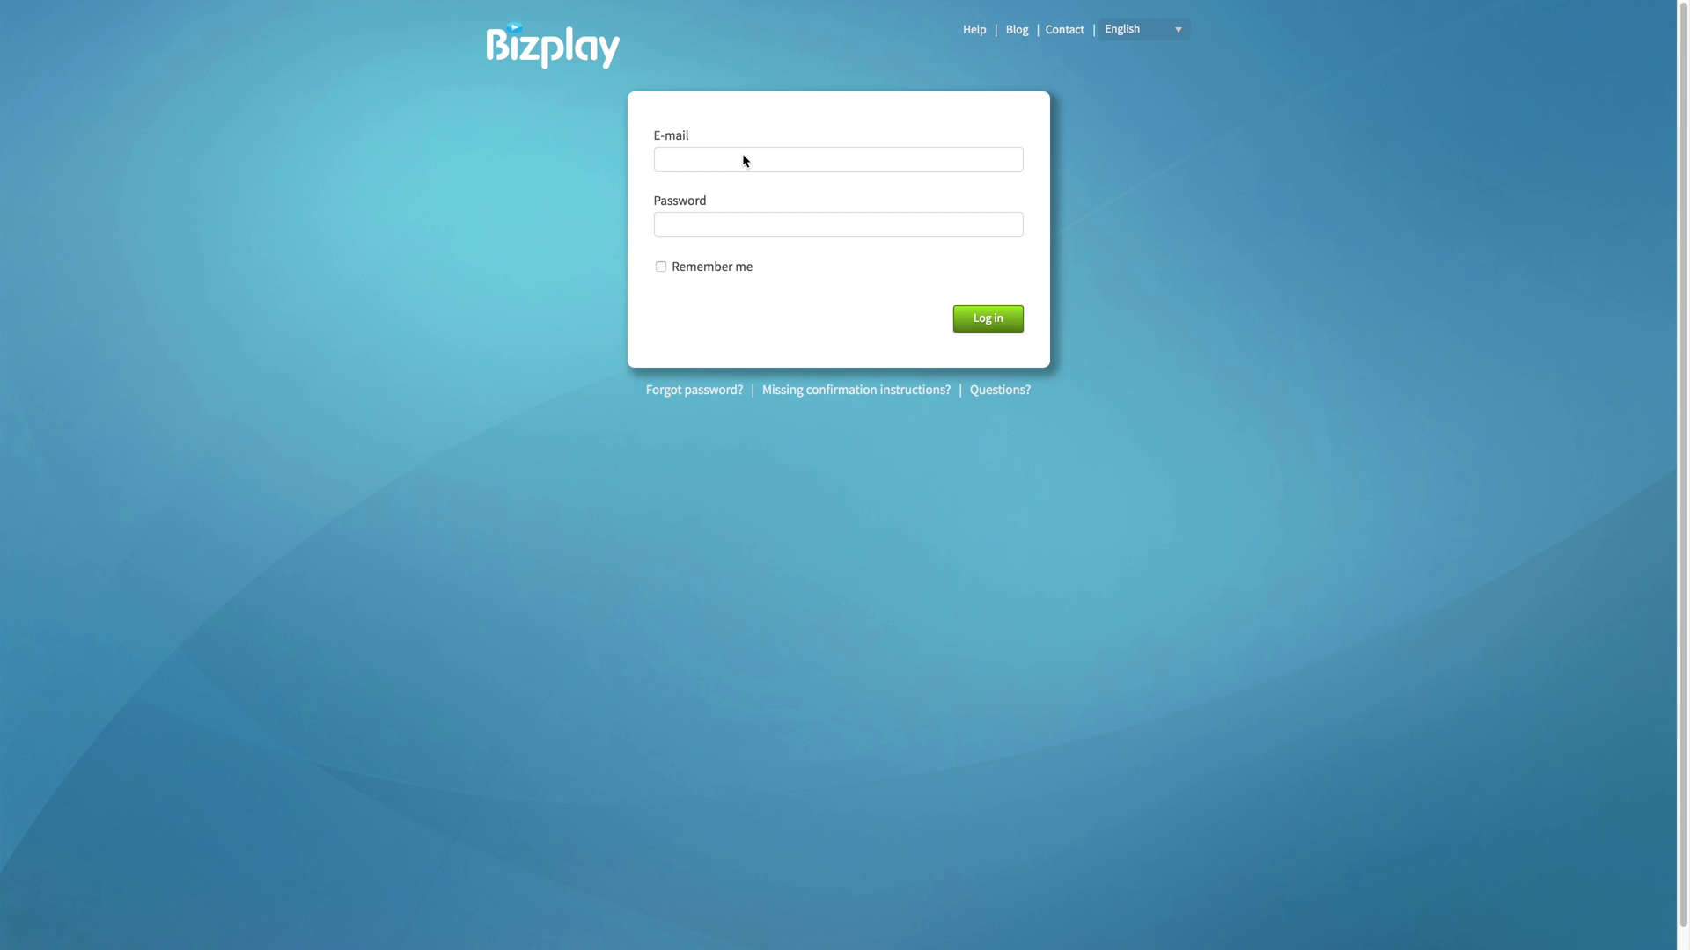
Step: Log in to Bizplay with the suggested account e-mail and the account password
left_click(743, 160)
type("info")
key("Down")
key("Tab")
type("******")
key("Return")
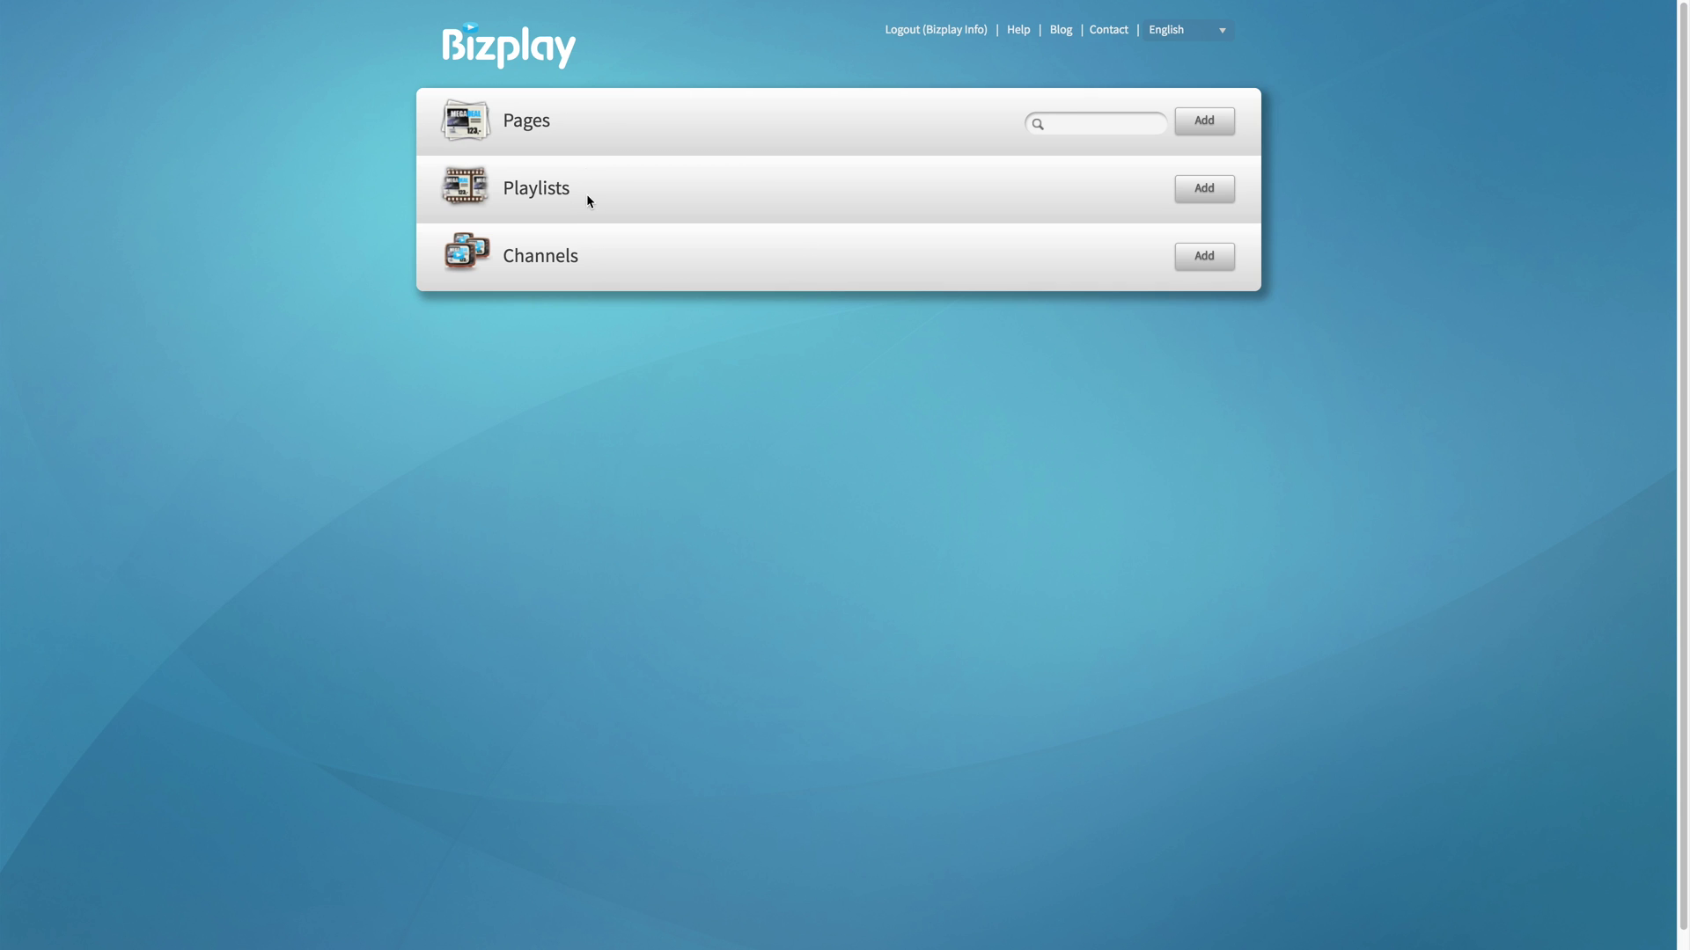
Step: Add a new blank Untitled page under Pages and open it in the page editor
left_click(547, 133)
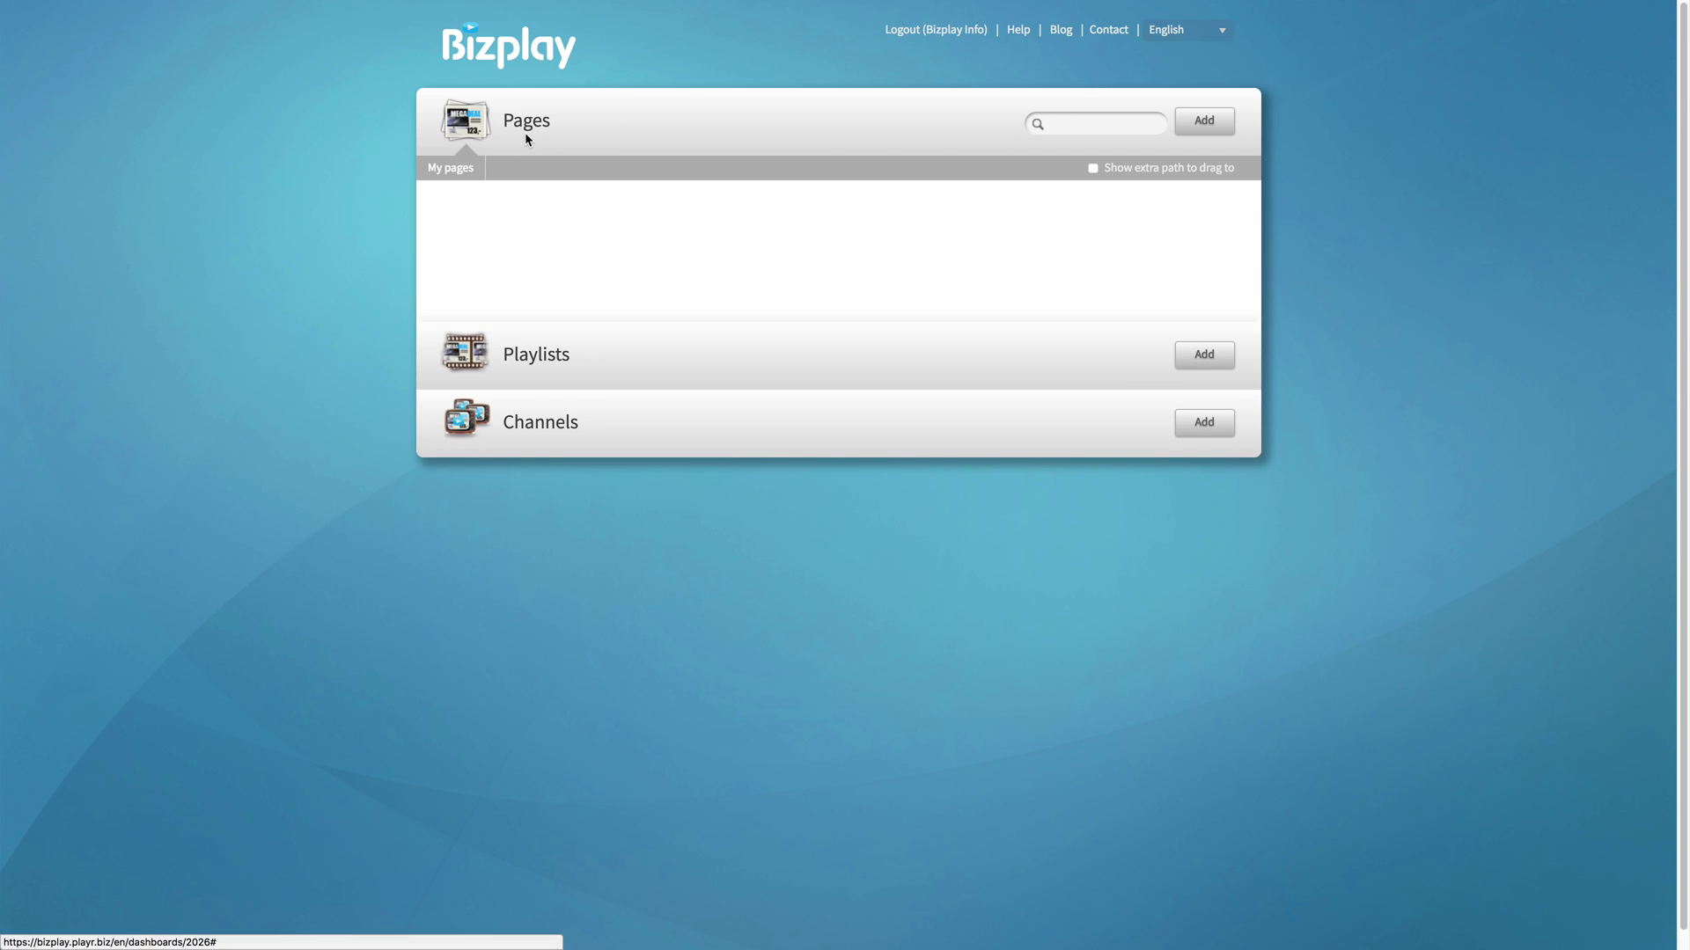
left_click(1190, 128)
left_click(1212, 161)
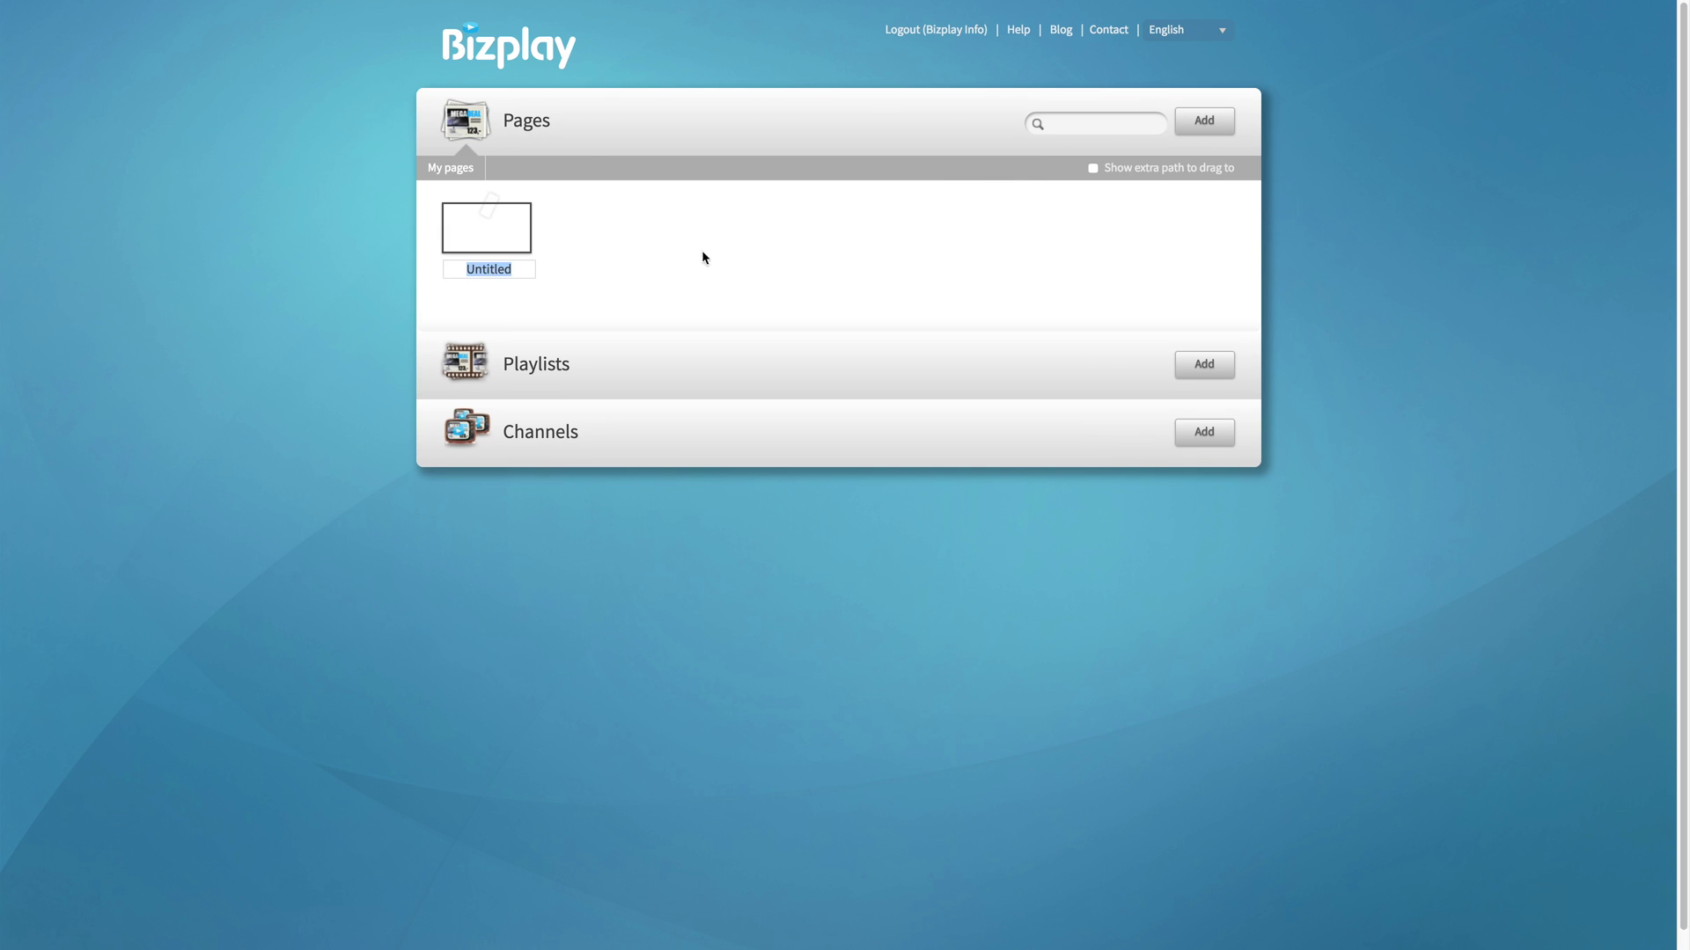
left_click(511, 238)
left_click(400, 188)
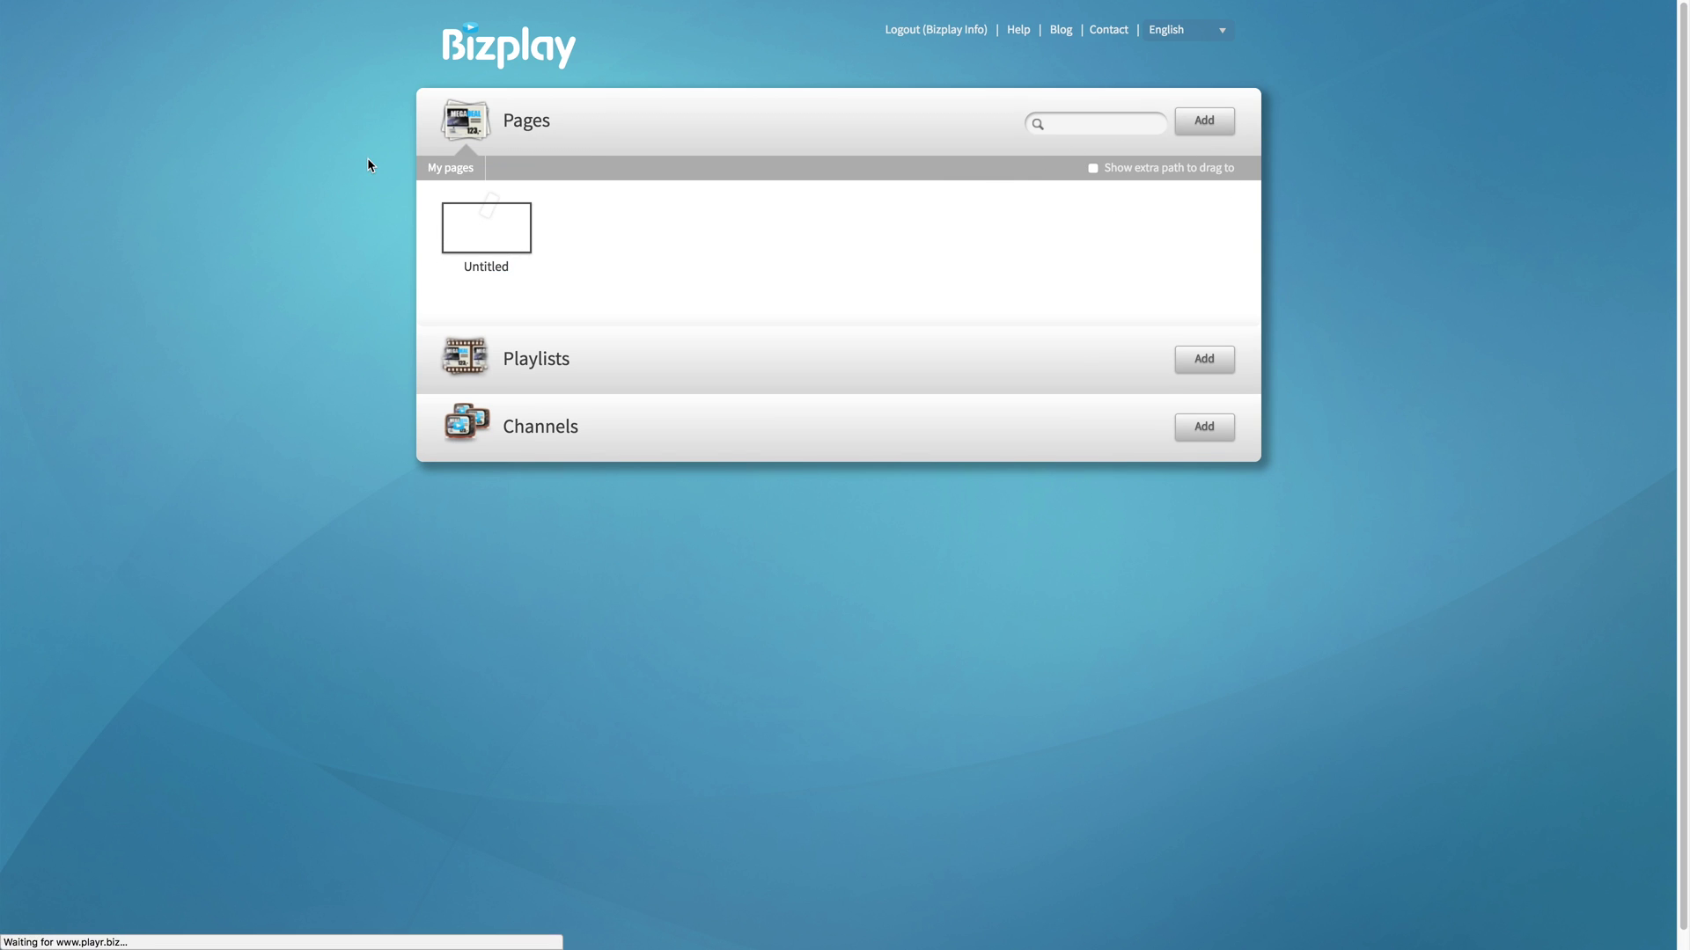
scroll(361, 193, "down", 2)
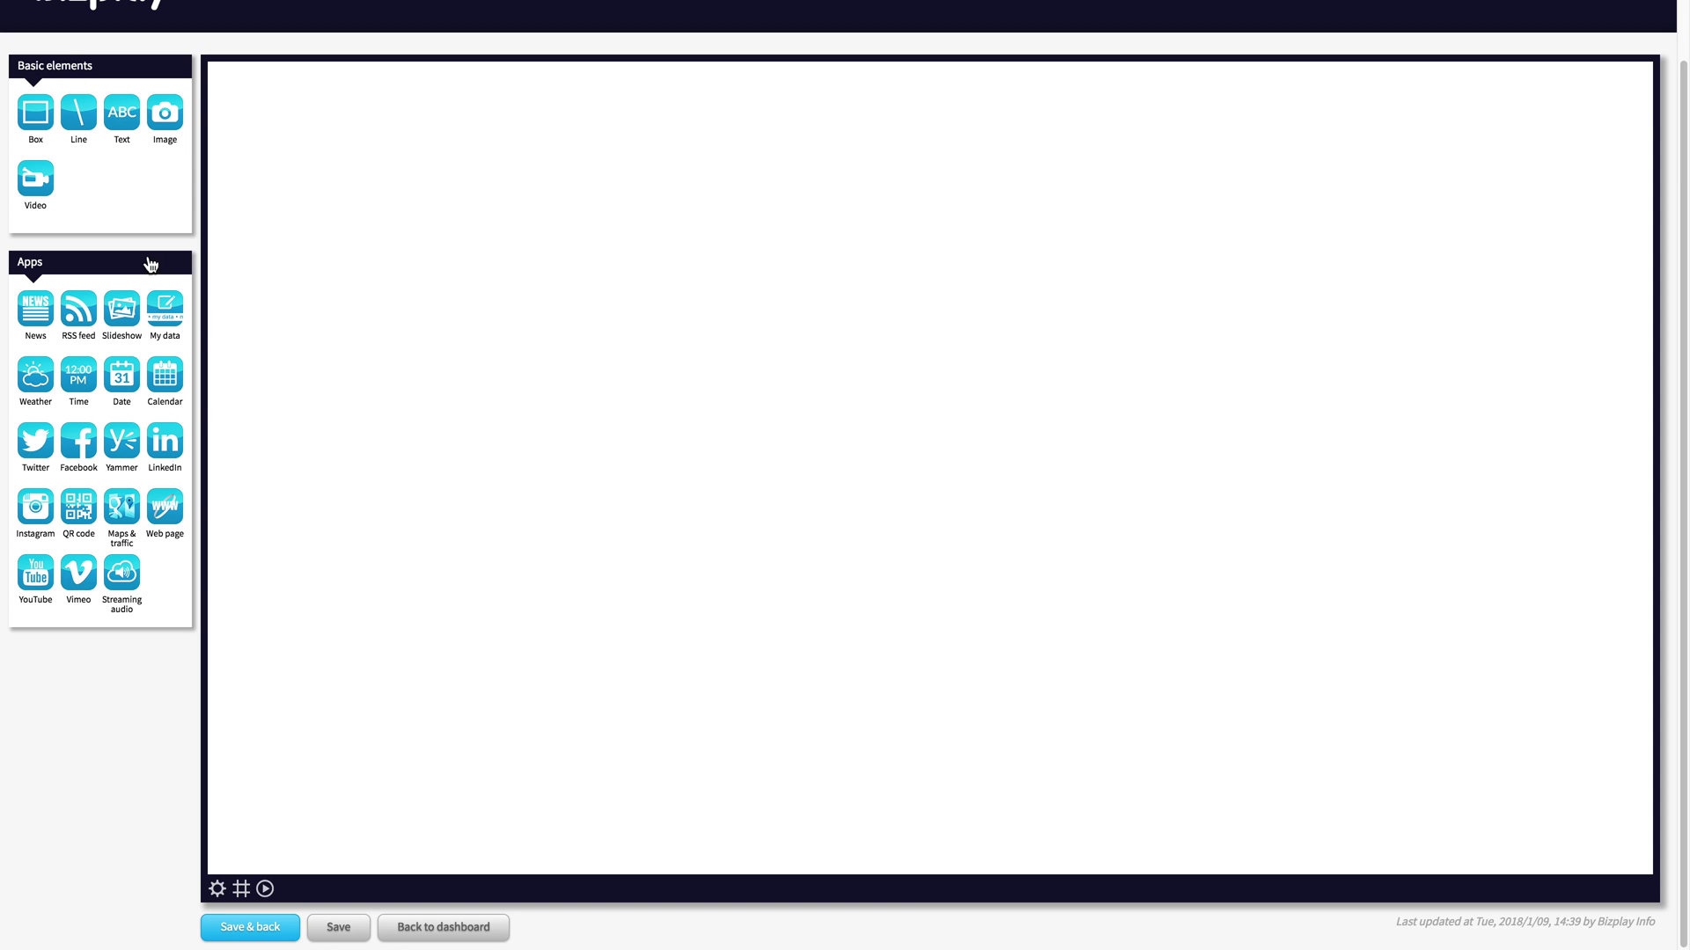
Step: Add a greenlines.jpg image and stretch it to fill the whole canvas
left_click_drag(168, 126, 457, 175)
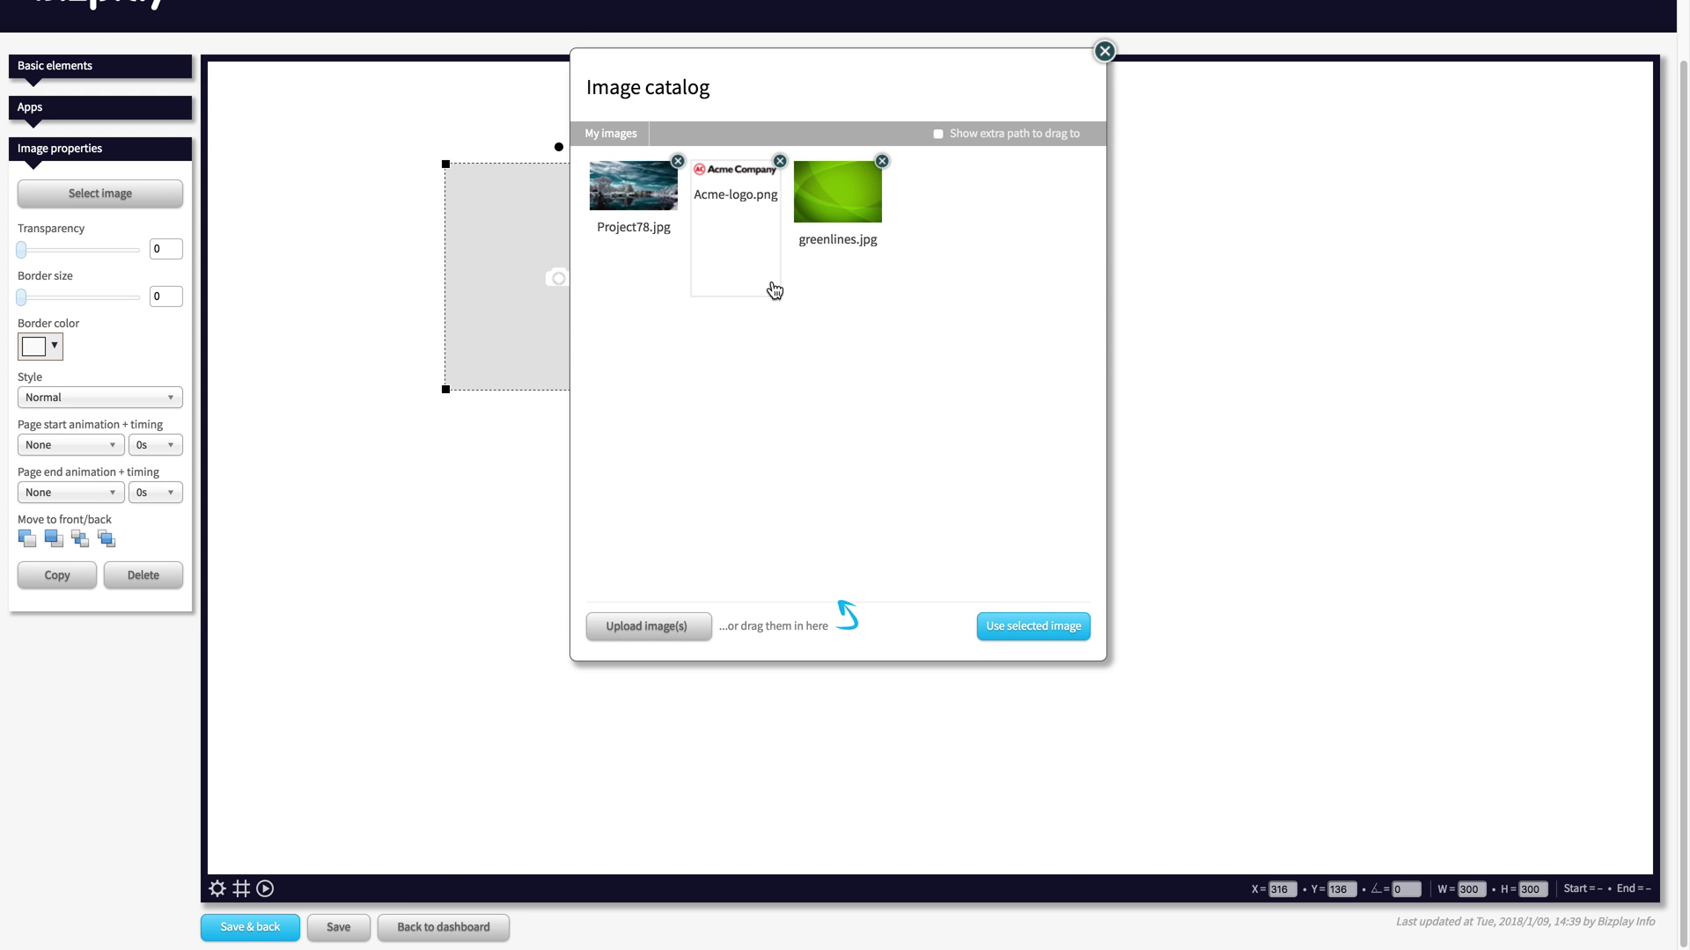
double_click(831, 196)
left_click_drag(969, 358, 727, 94)
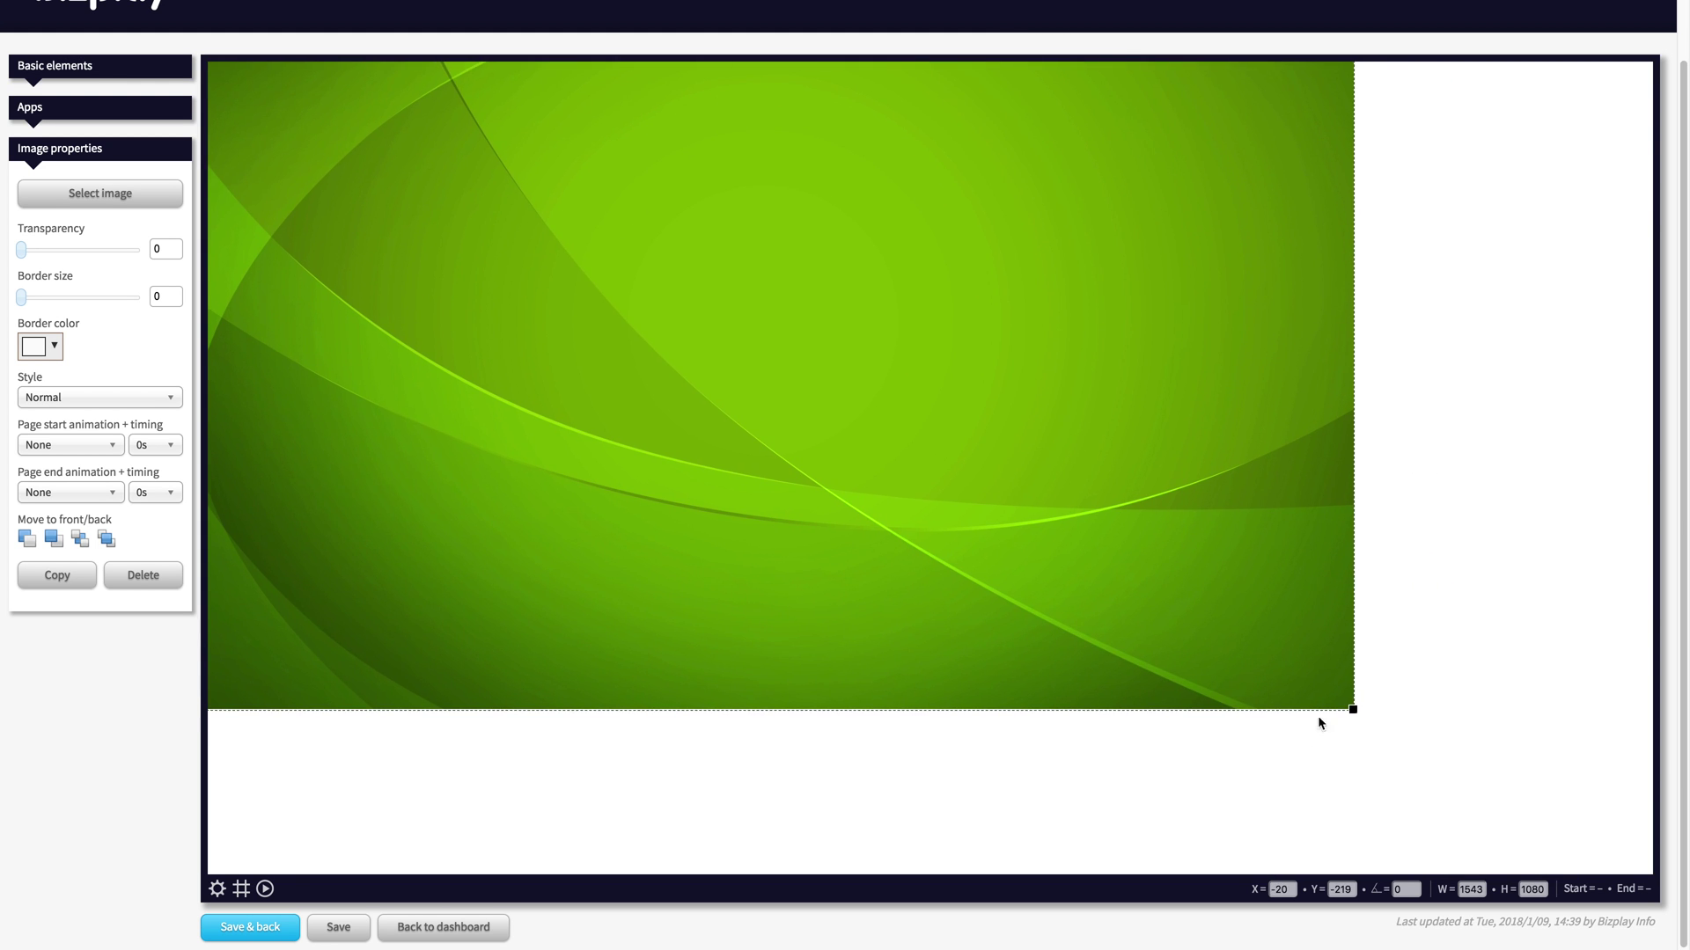
left_click_drag(1352, 710, 1634, 906)
left_click_drag(1527, 739, 1539, 764)
left_click_drag(1575, 225, 1528, 413)
left_click_drag(1610, 112, 1637, 81)
left_click_drag(1593, 145, 1598, 116)
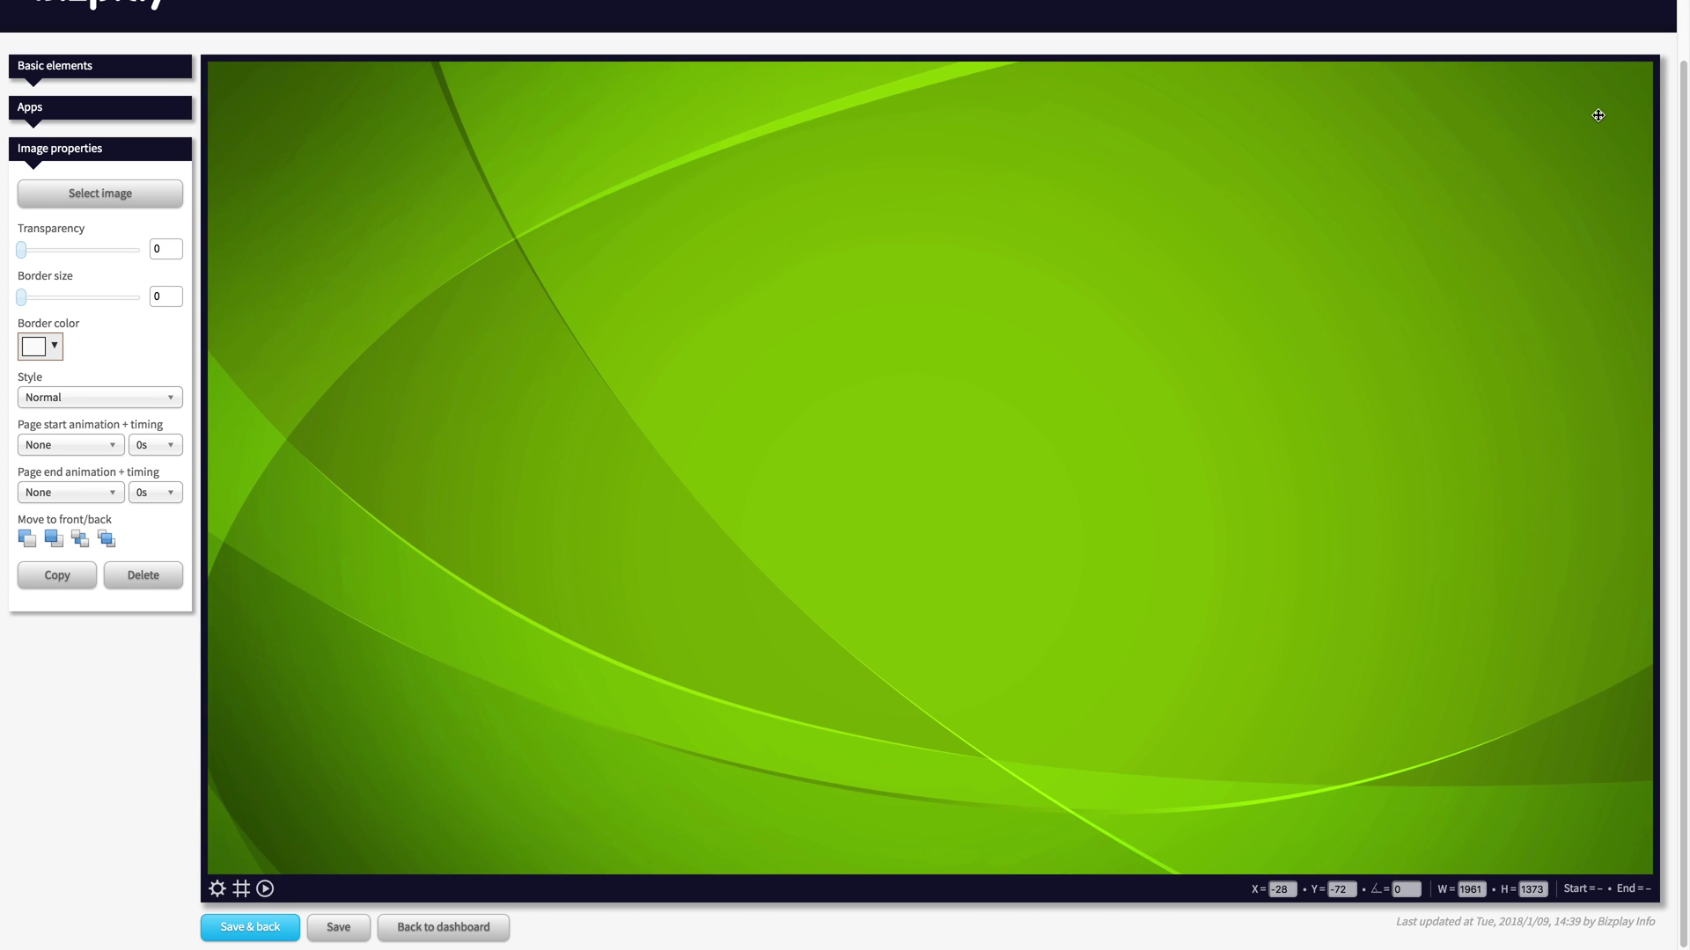
Step: Add the Acme-logo.png image, shrunk to 793×150, at the top left of the page
left_click(155, 69)
left_click(162, 113)
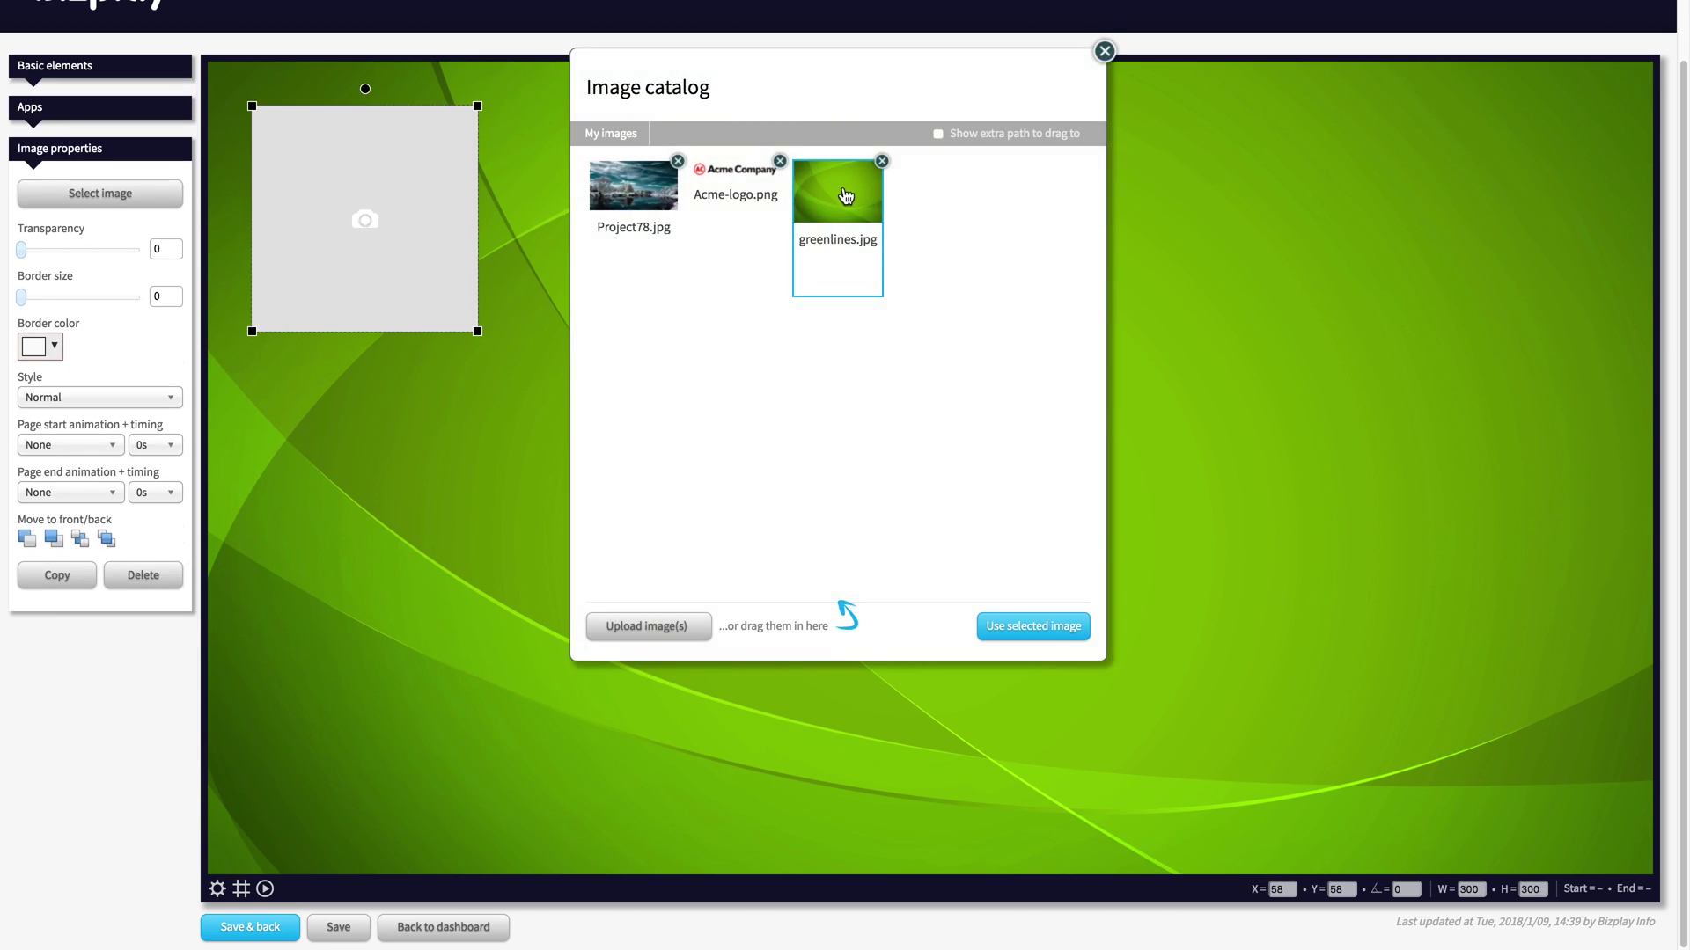
double_click(751, 194)
left_click_drag(1082, 261, 906, 204)
left_click_drag(779, 180, 781, 167)
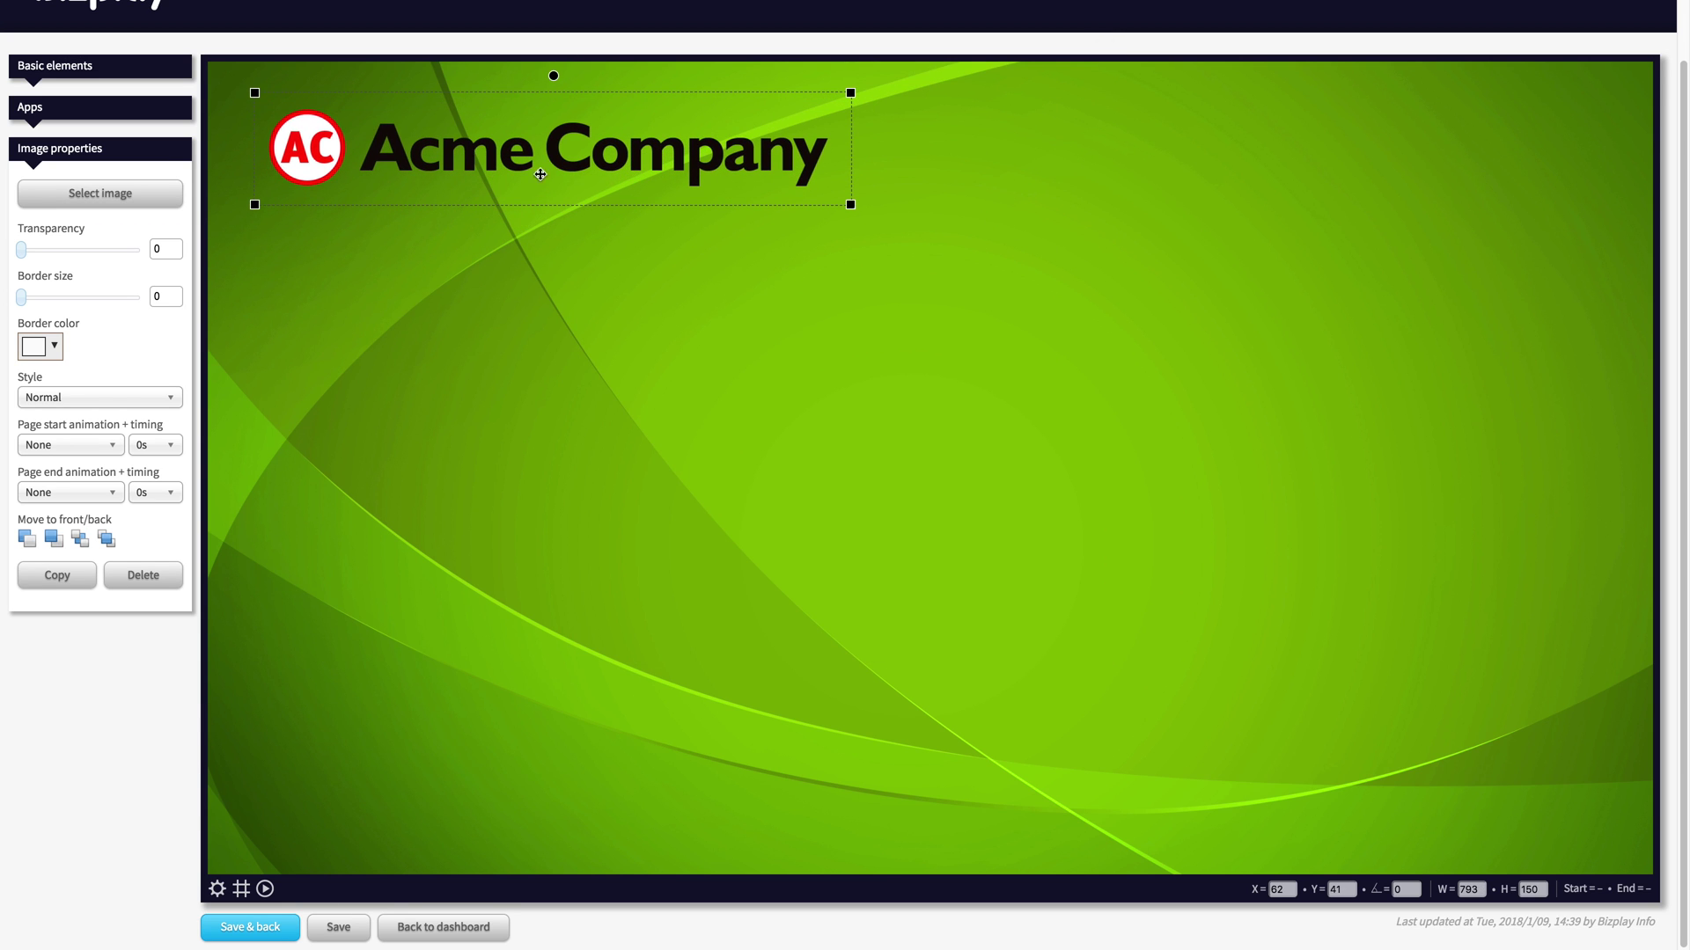
left_click(119, 71)
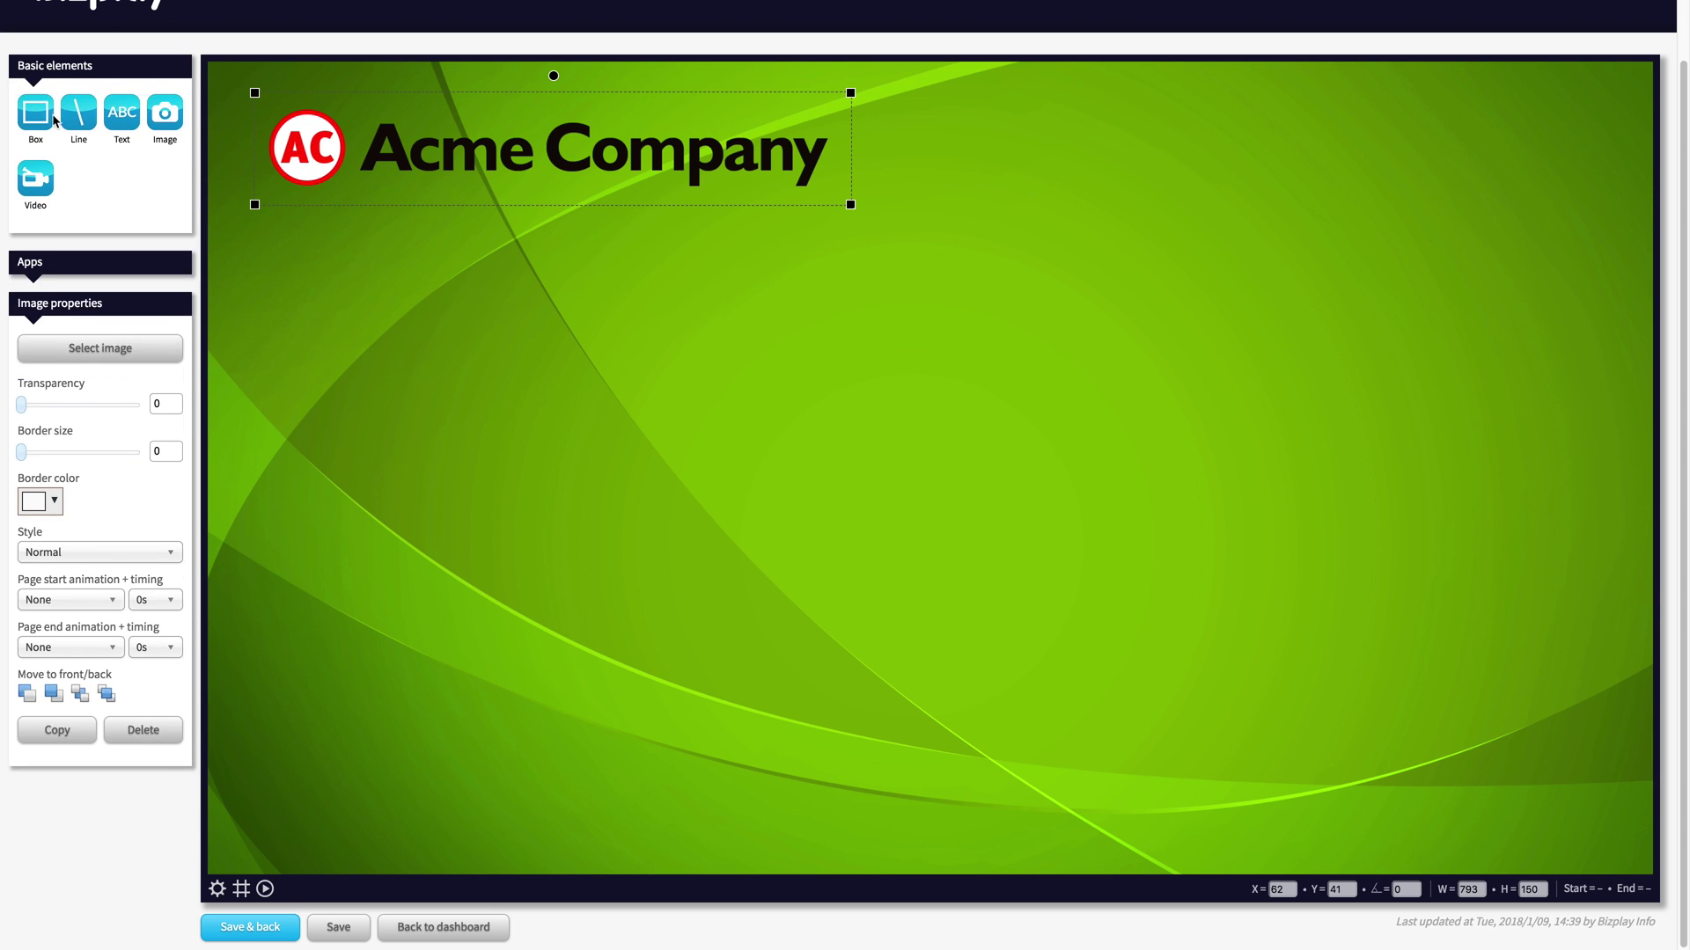
Step: Add a large black box below the logo with transparency 46, border 7 and rounded corners 56
left_click(38, 110)
left_click_drag(332, 167, 351, 273)
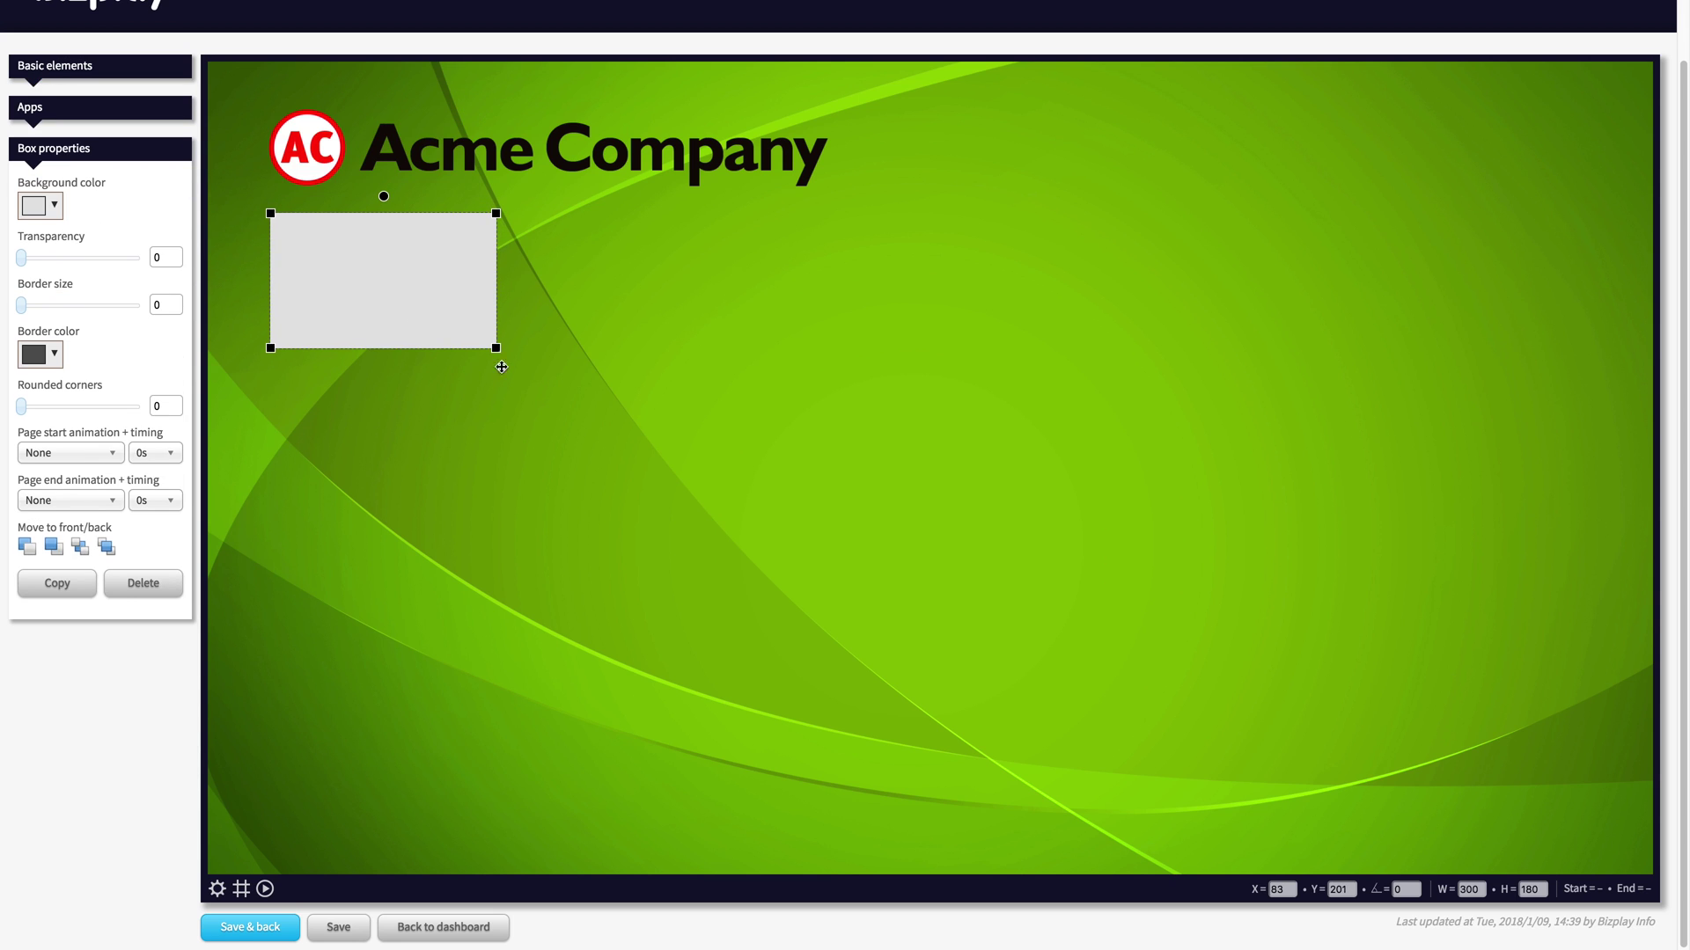
left_click_drag(499, 350, 952, 826)
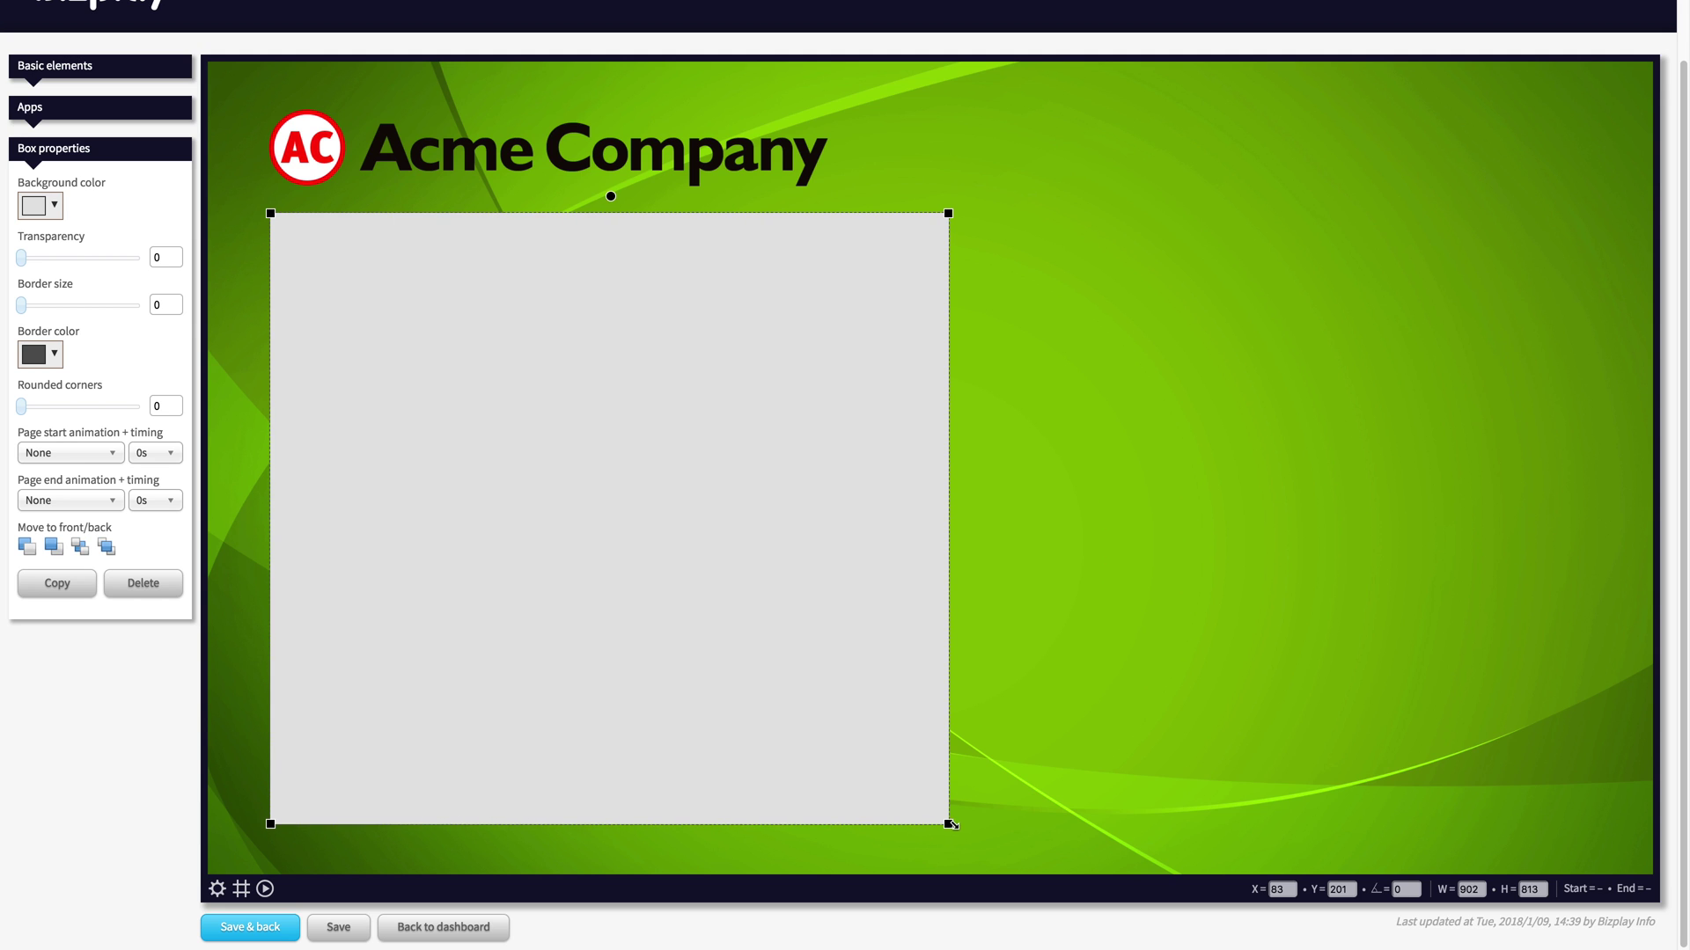
left_click(52, 207)
left_click(53, 239)
left_click(233, 396)
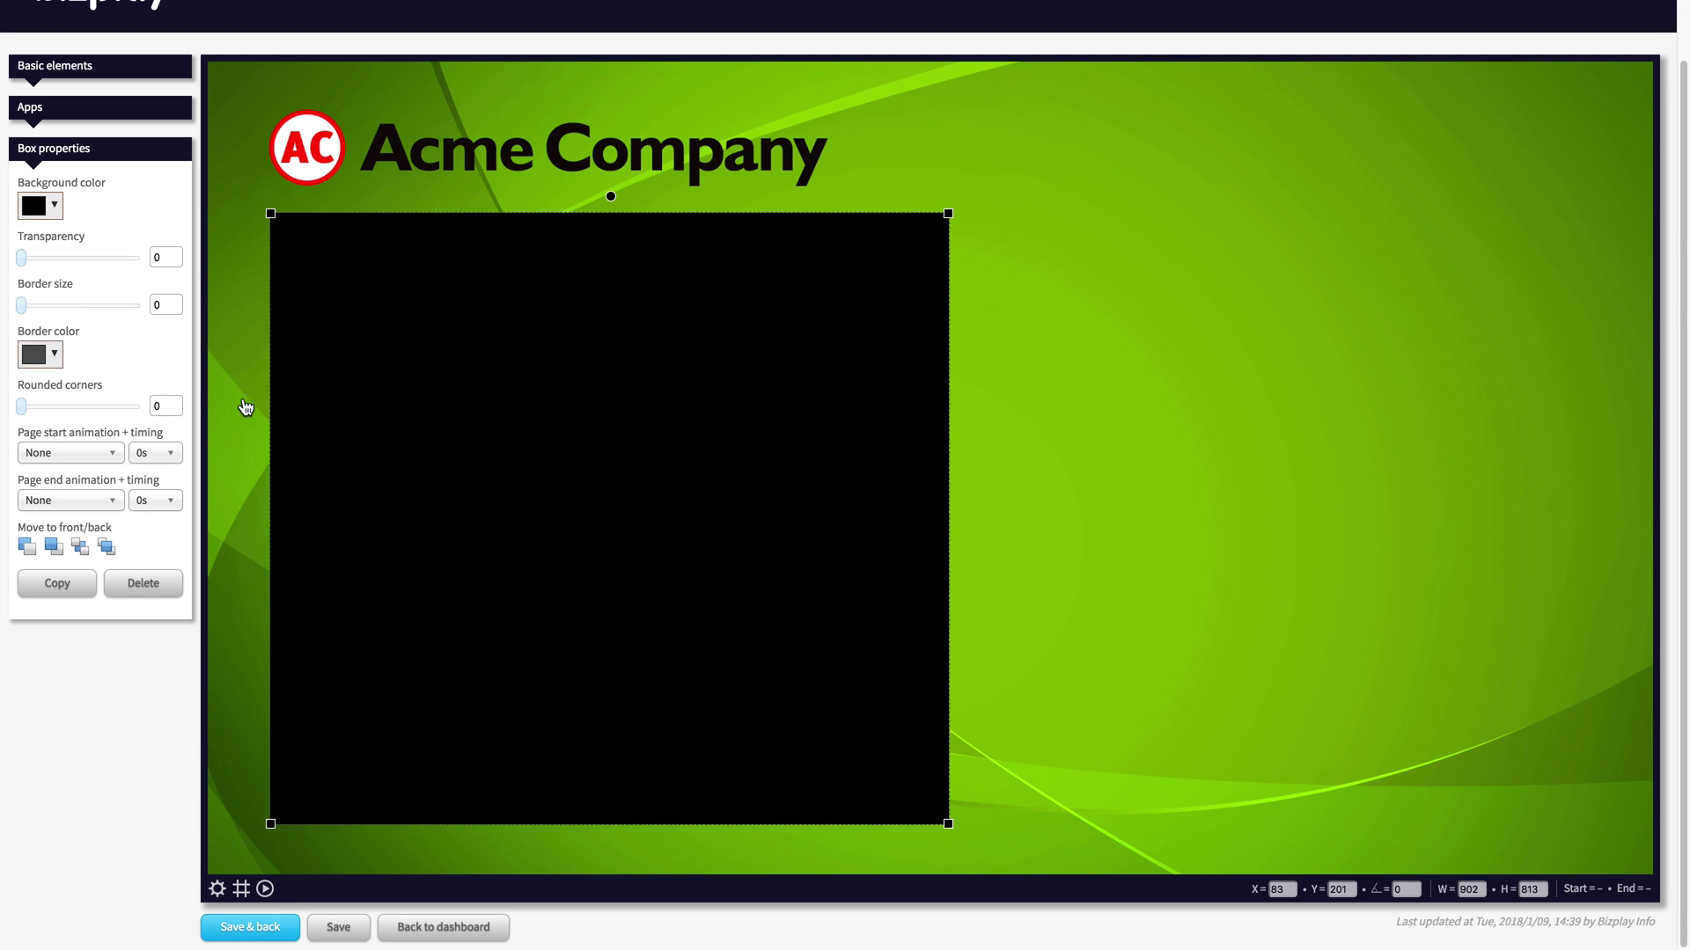
left_click_drag(22, 258, 30, 309)
left_click_drag(21, 406, 41, 406)
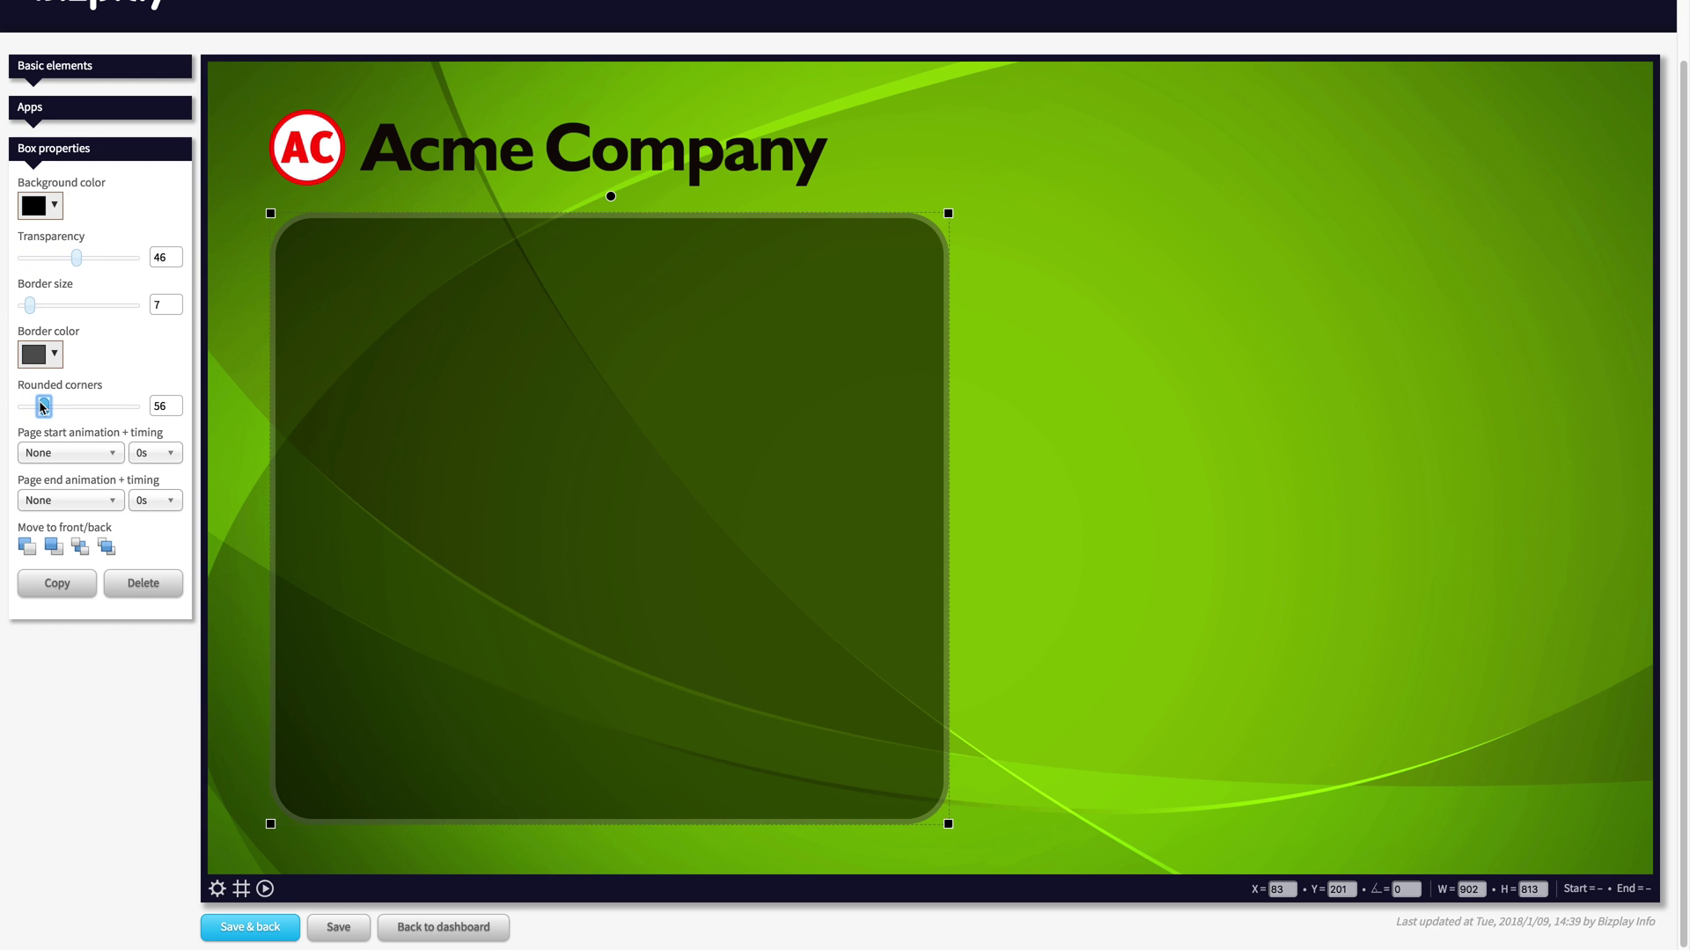
left_click(428, 349)
Step: Add a text element reading 'My text for you all to read' with a 'My title' line above it, inside the panel
left_click(113, 69)
left_click(122, 110)
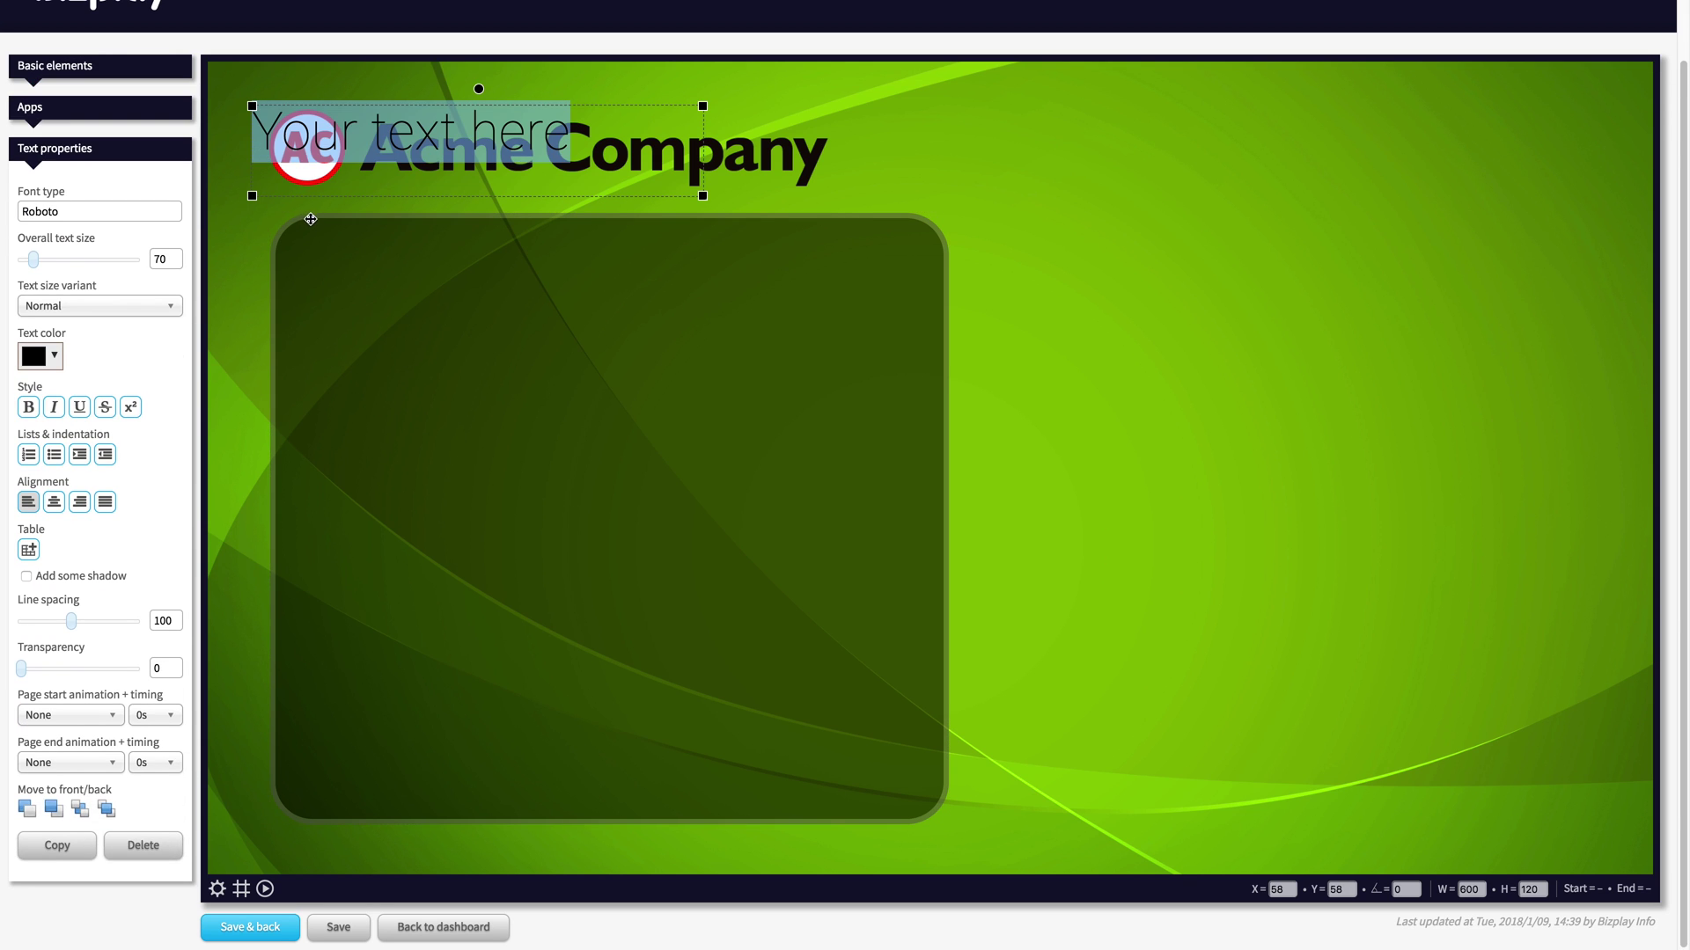
type("My text for you all to read")
left_click_drag(651, 187, 909, 777)
key("Return")
type("My ")
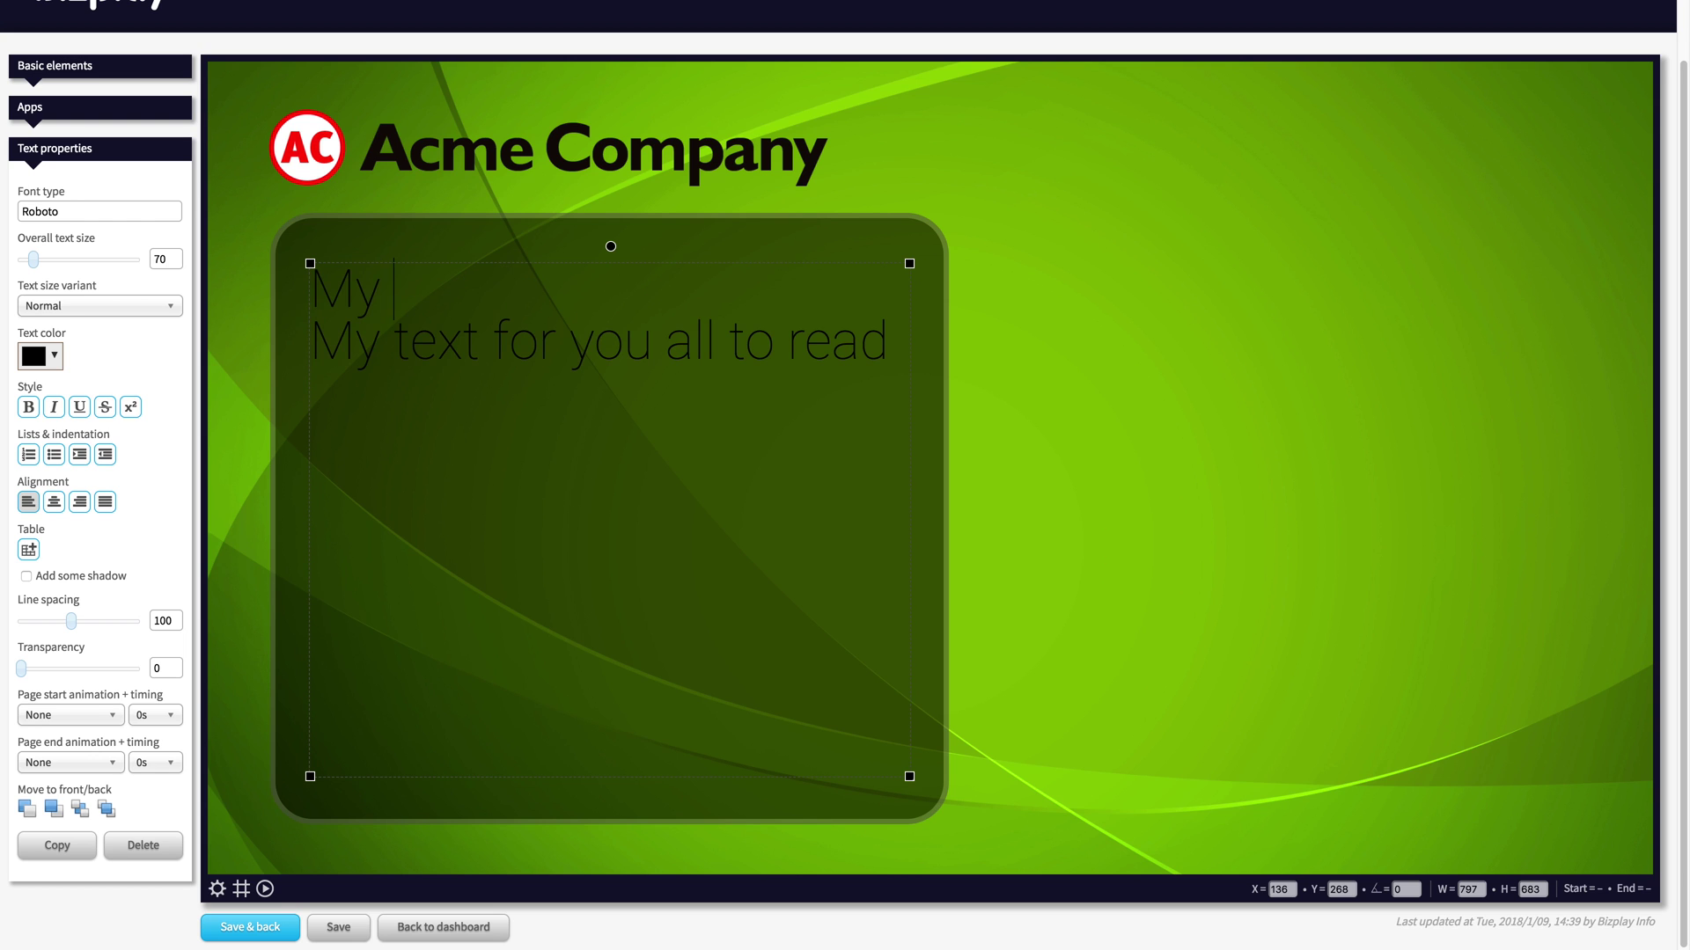
type("title")
Step: Set the 'My title' heading font to Anton
left_click_drag(476, 290, 324, 299)
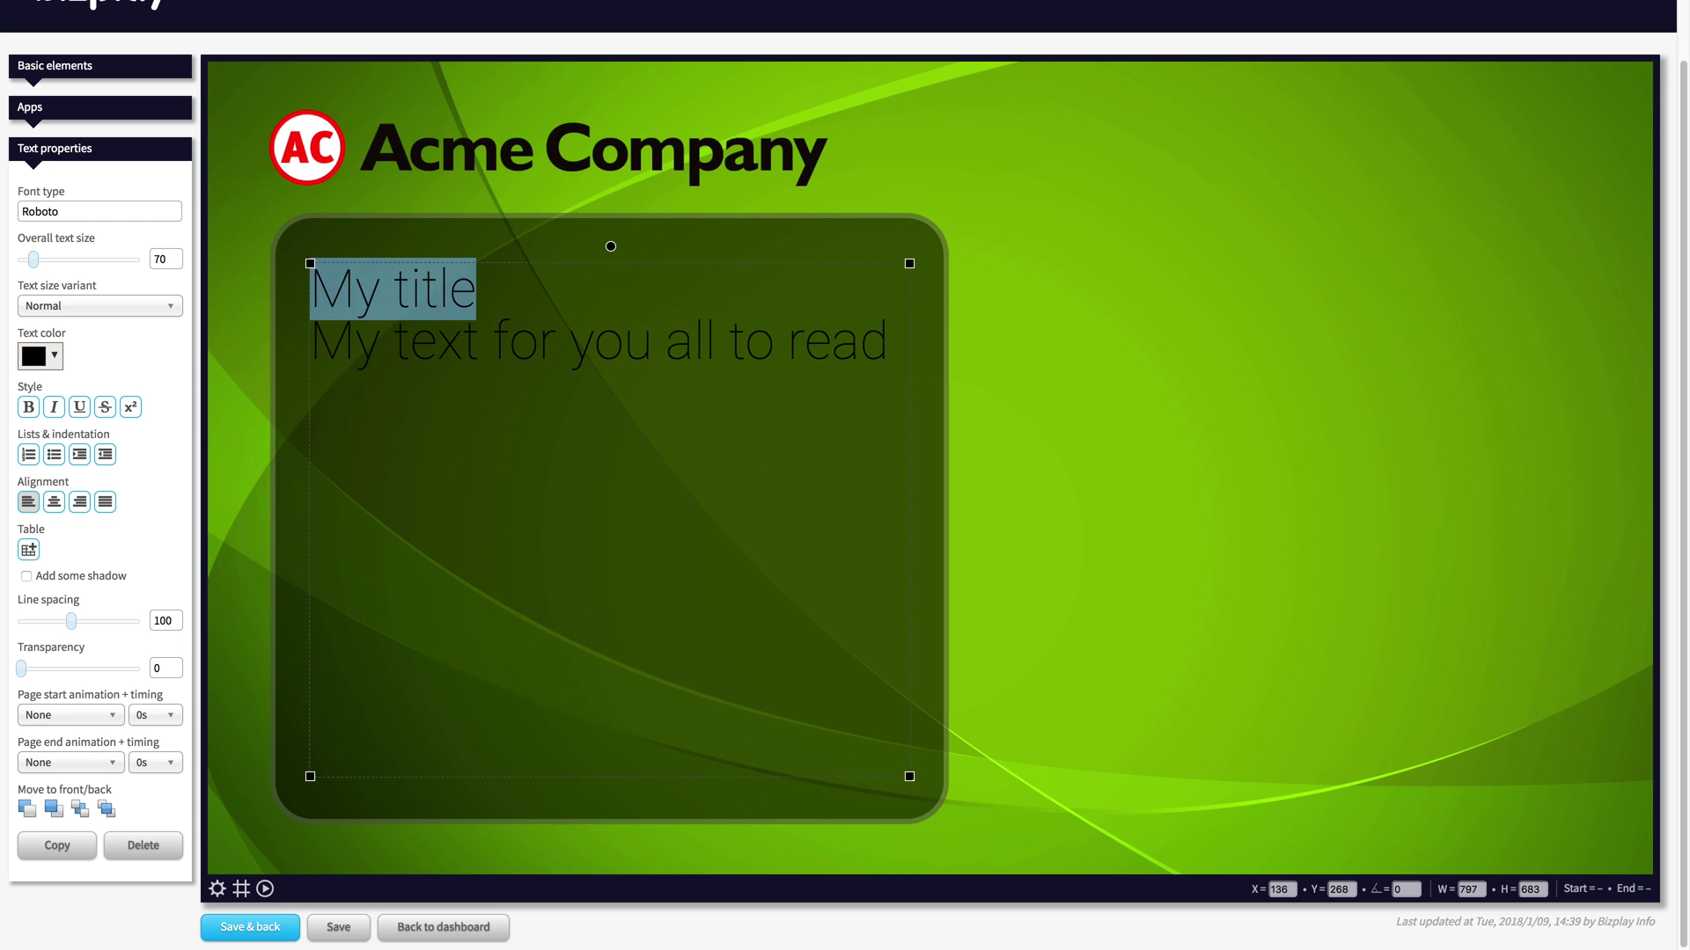
left_click(77, 209)
left_click(71, 289)
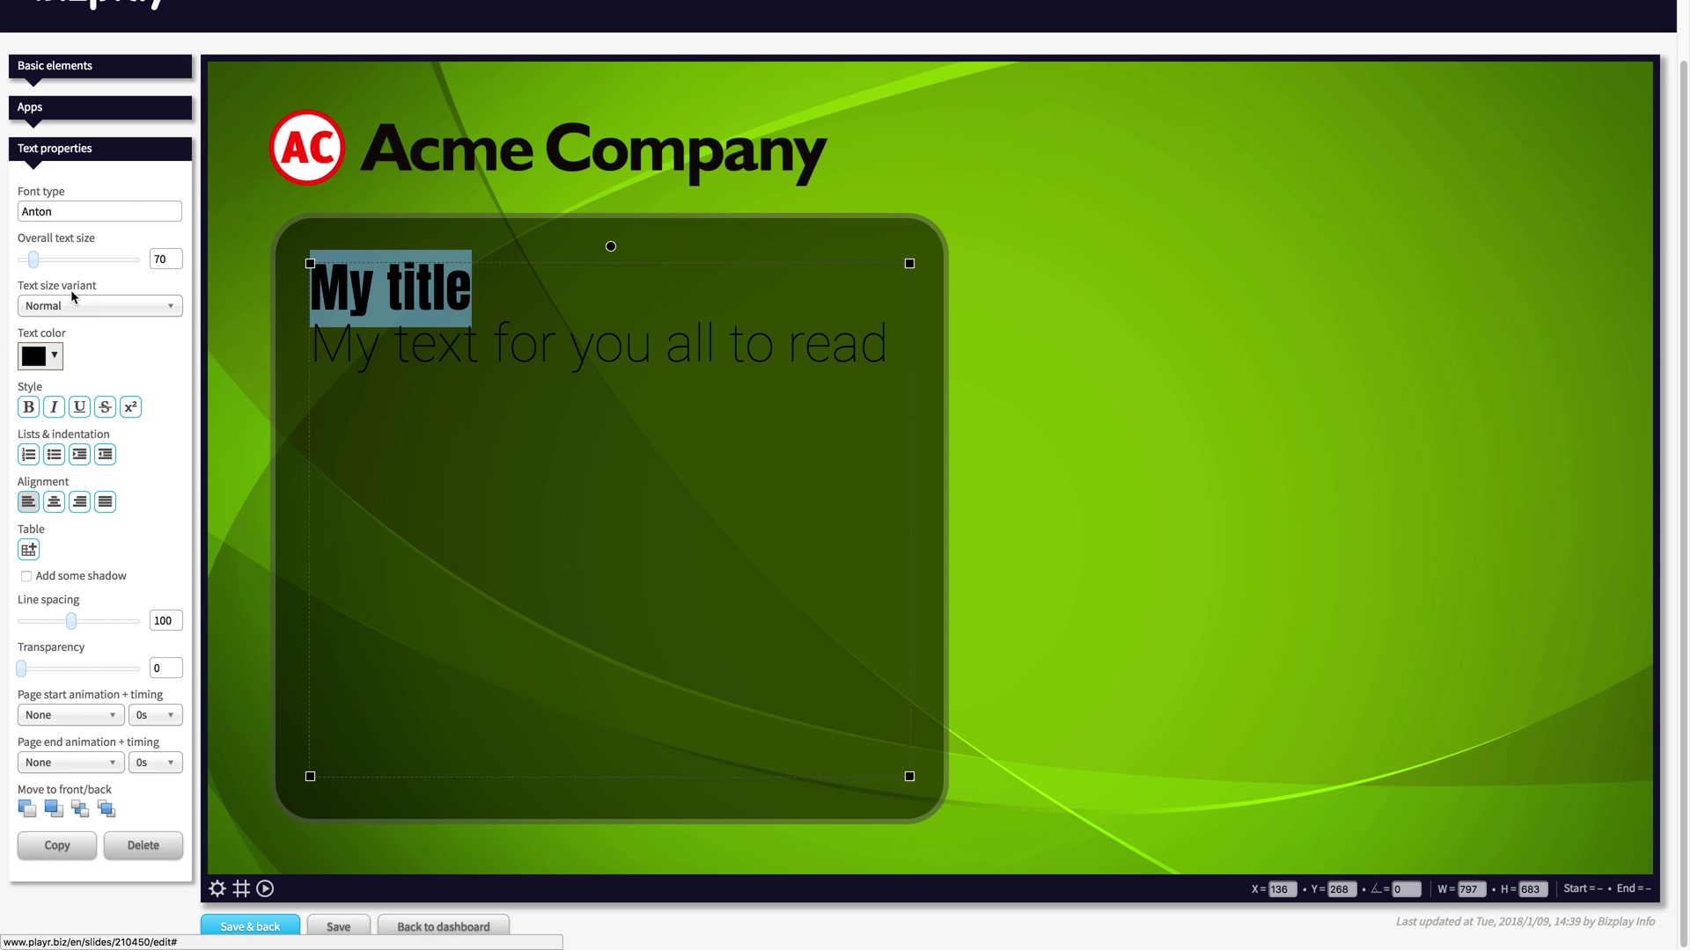
left_click(163, 211)
scroll(132, 405, "down", 10)
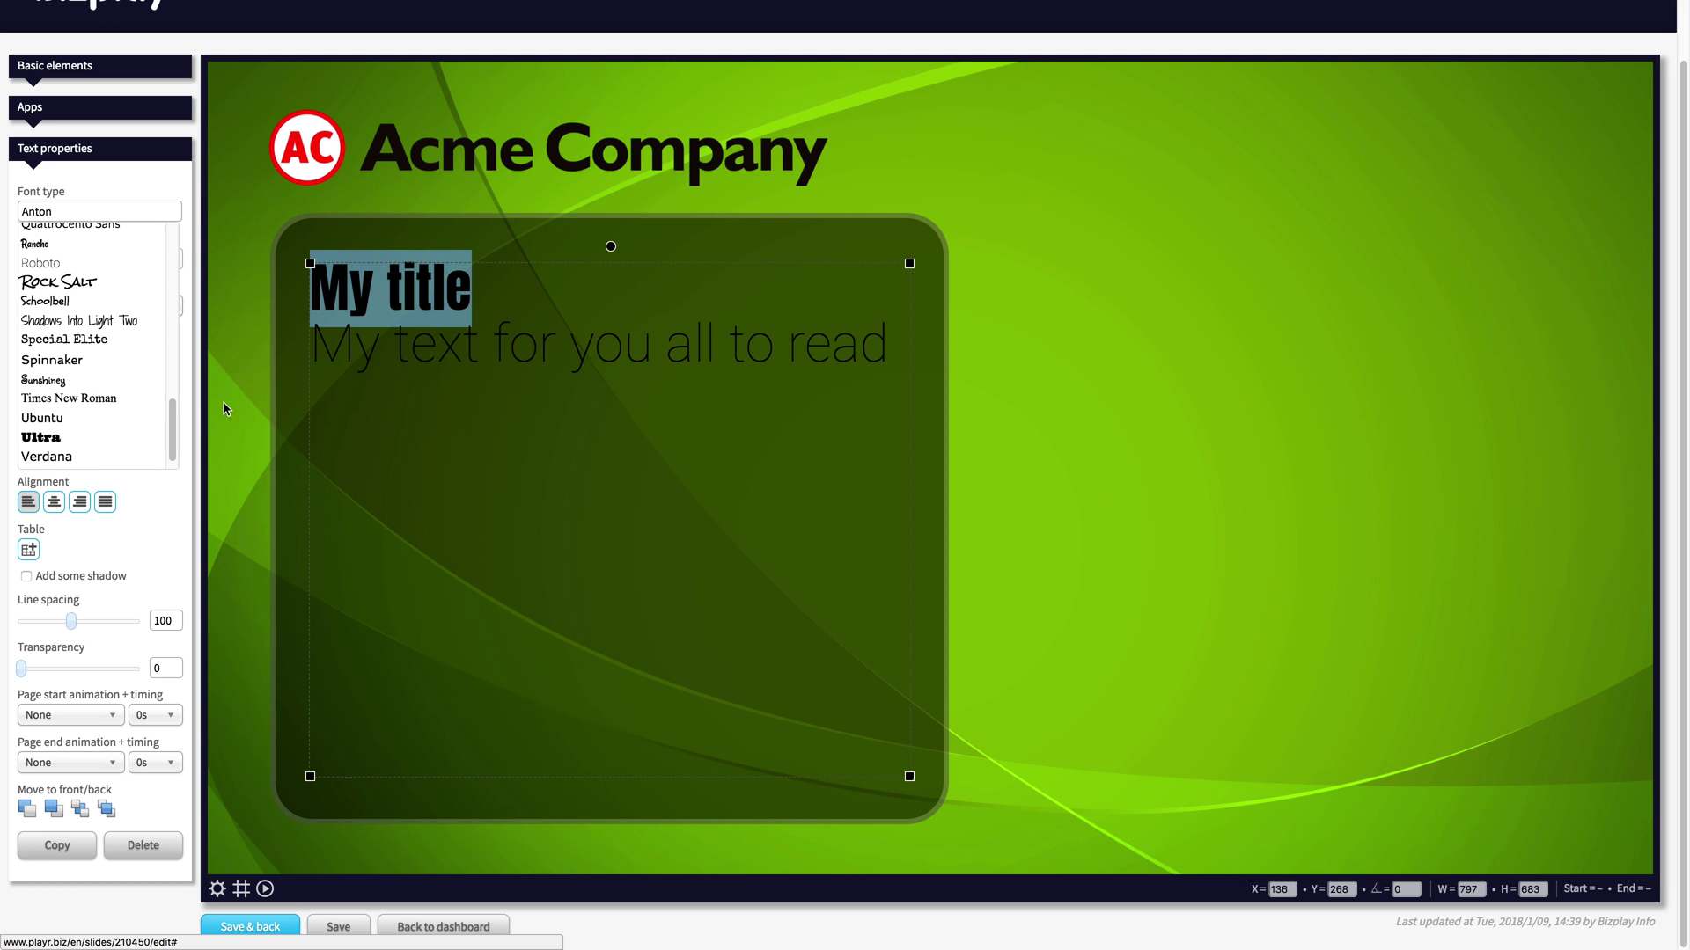
scroll(160, 404, "up", 1)
left_click(440, 413)
left_click(417, 292)
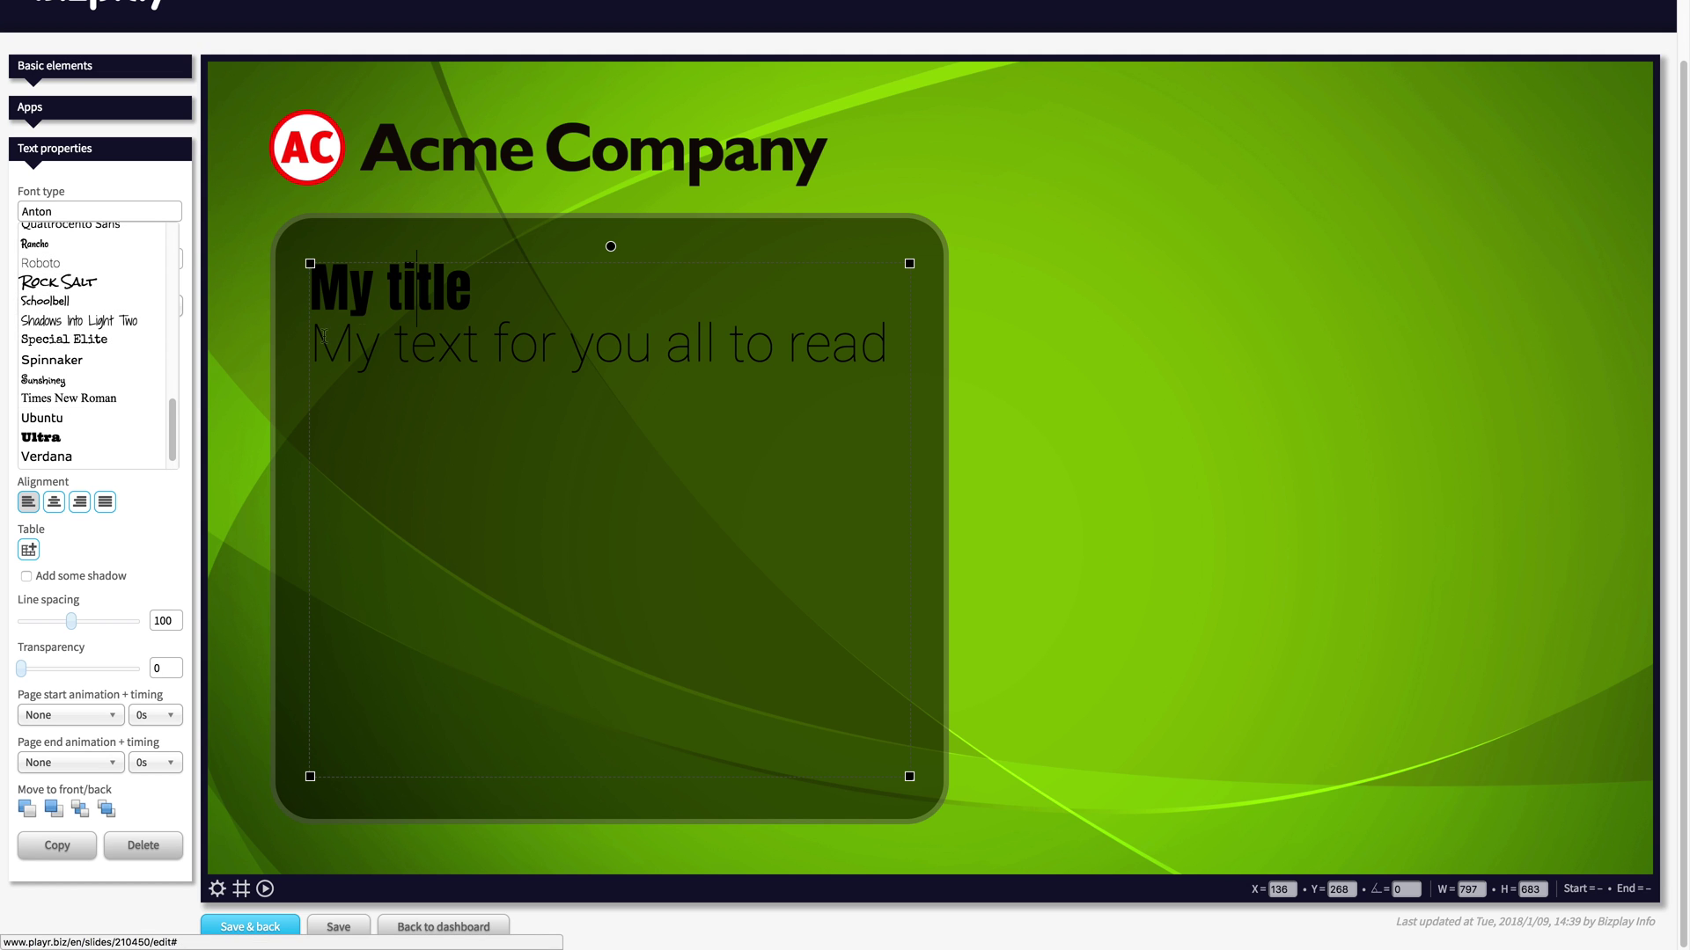
left_click(368, 323)
left_click(83, 216)
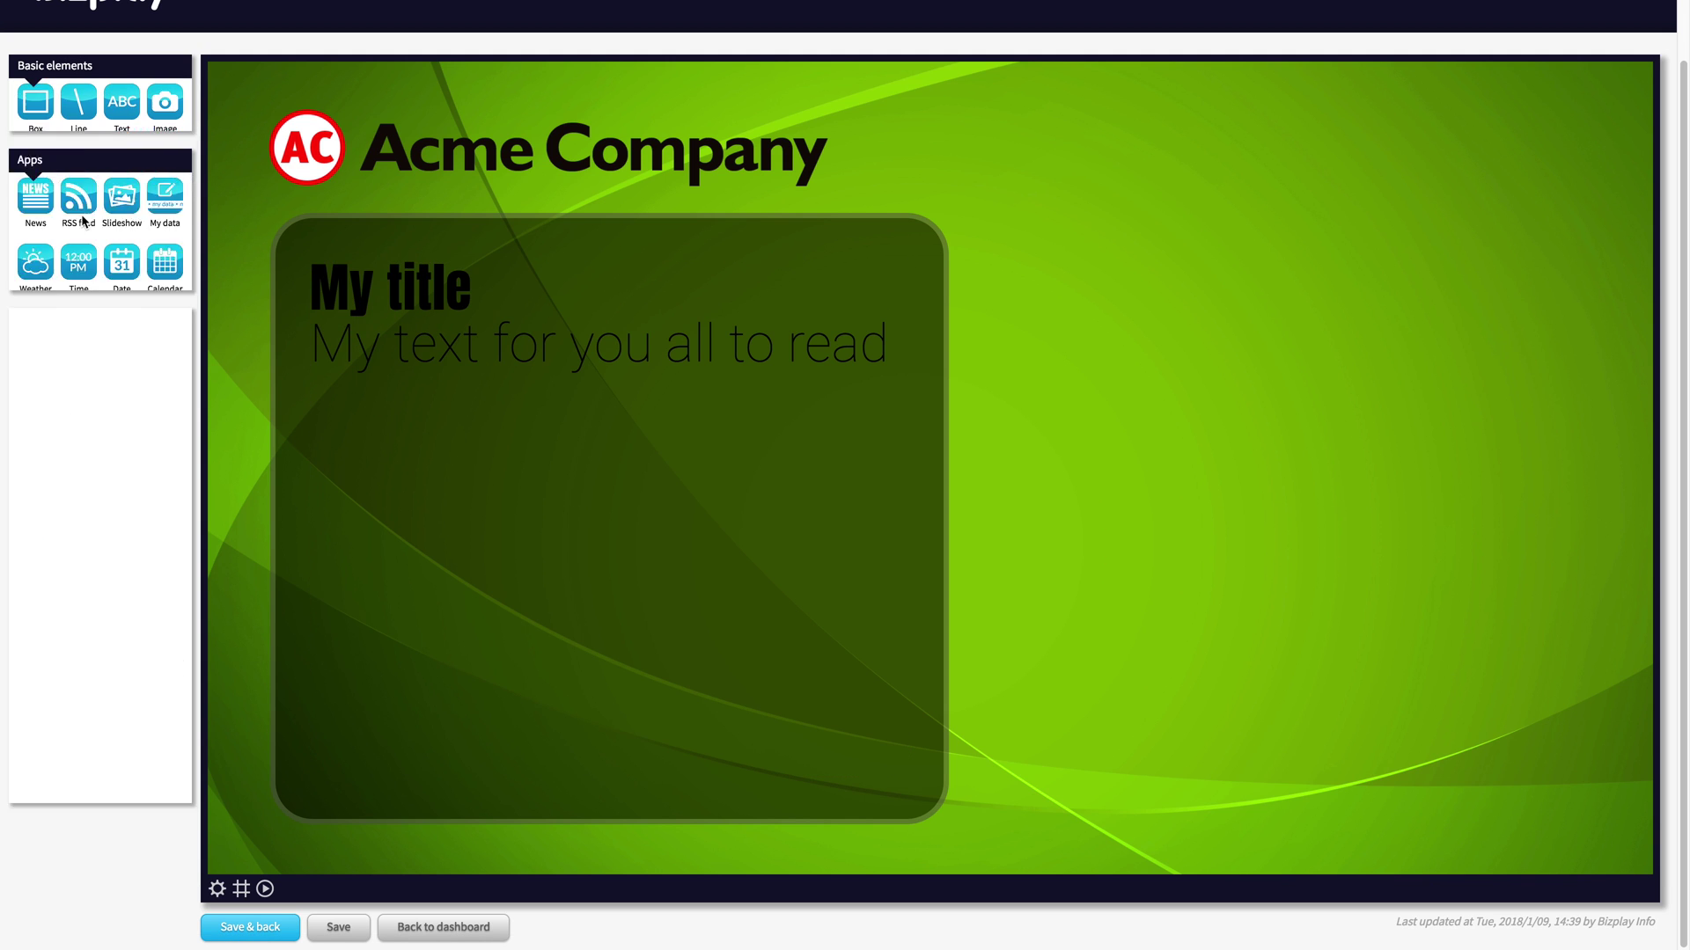
Step: Make all the text white at size 124 and save the page
left_click(365, 269)
key("ctrl+a")
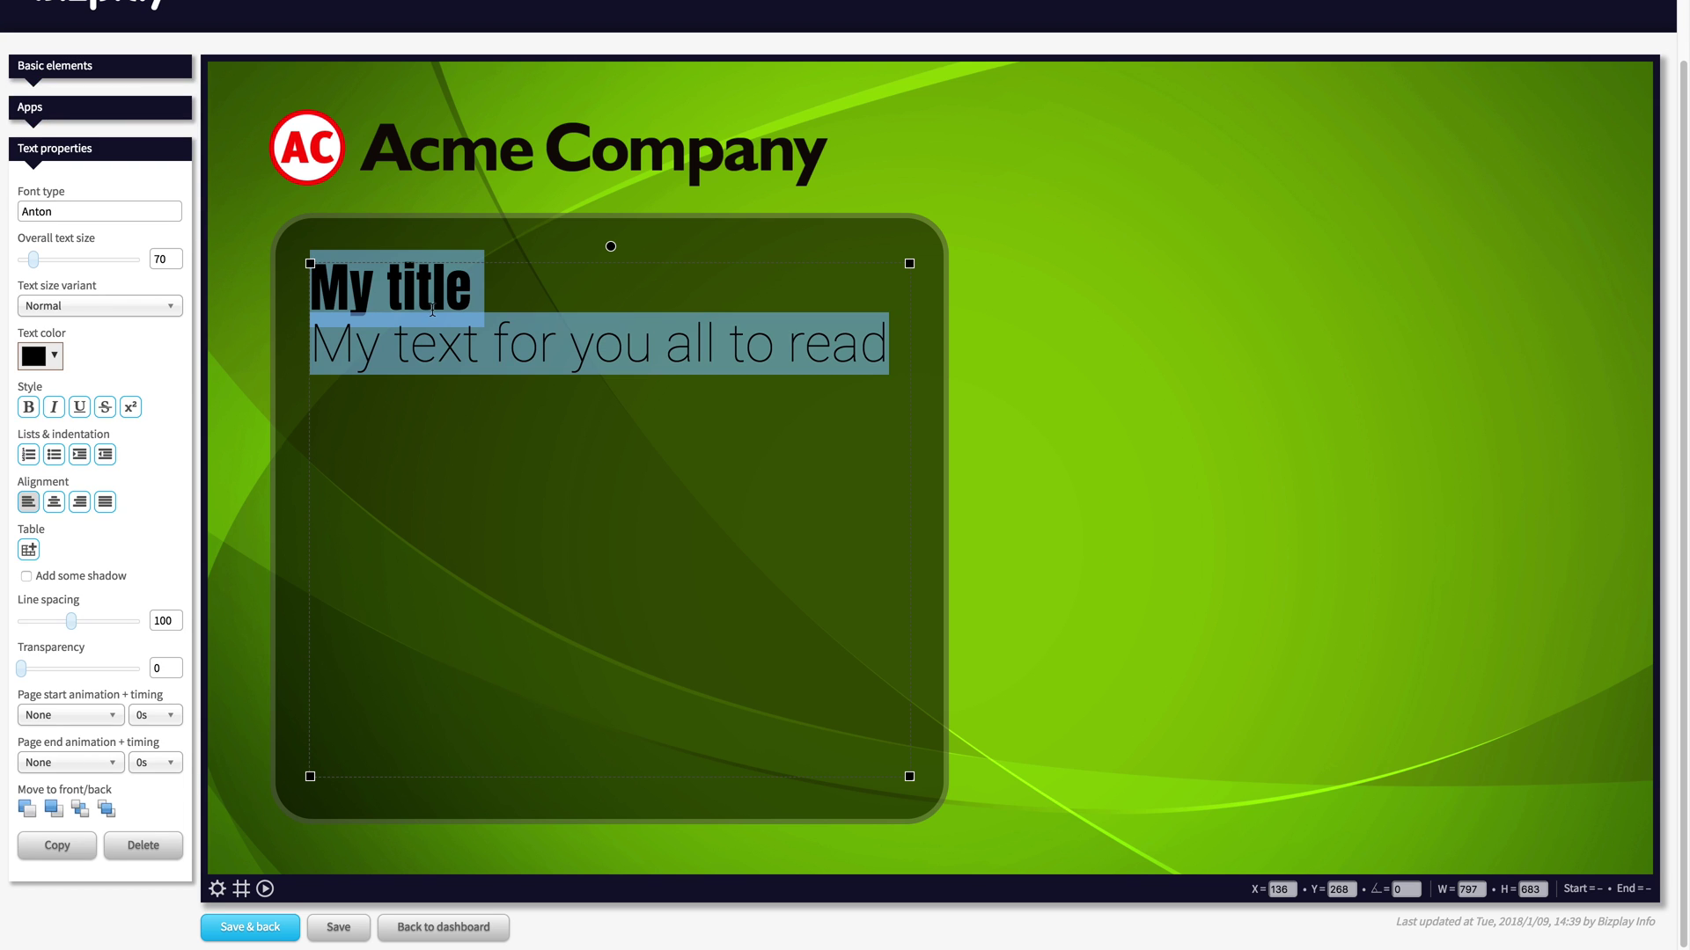
left_click(53, 356)
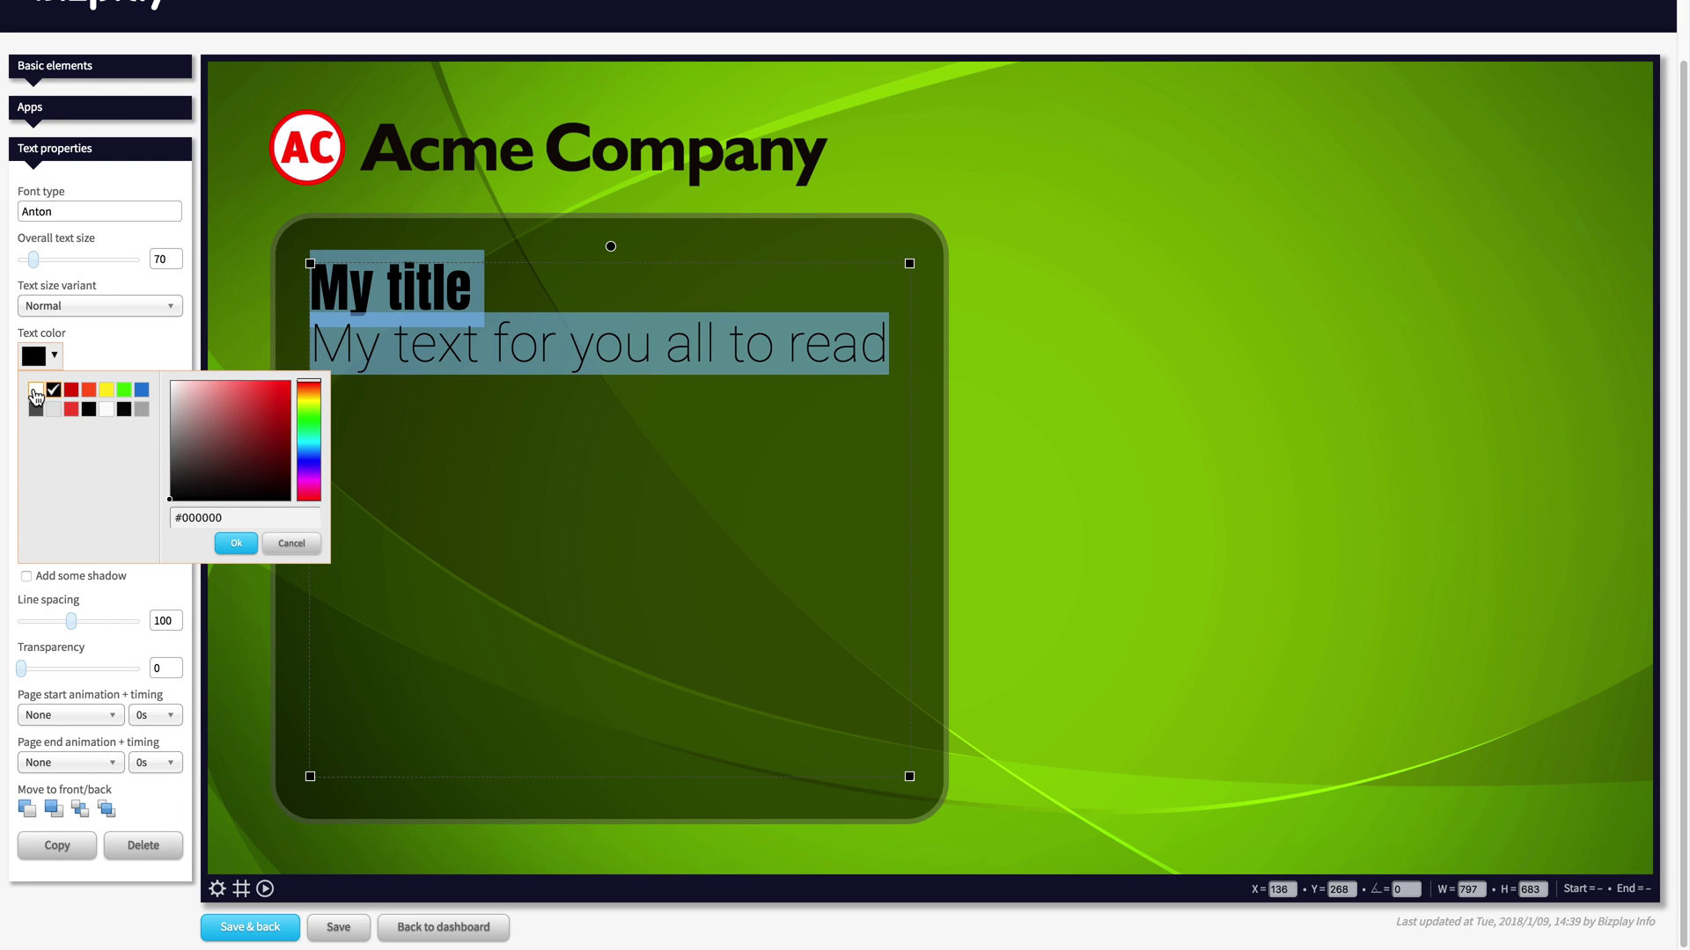
left_click(35, 389)
left_click(235, 543)
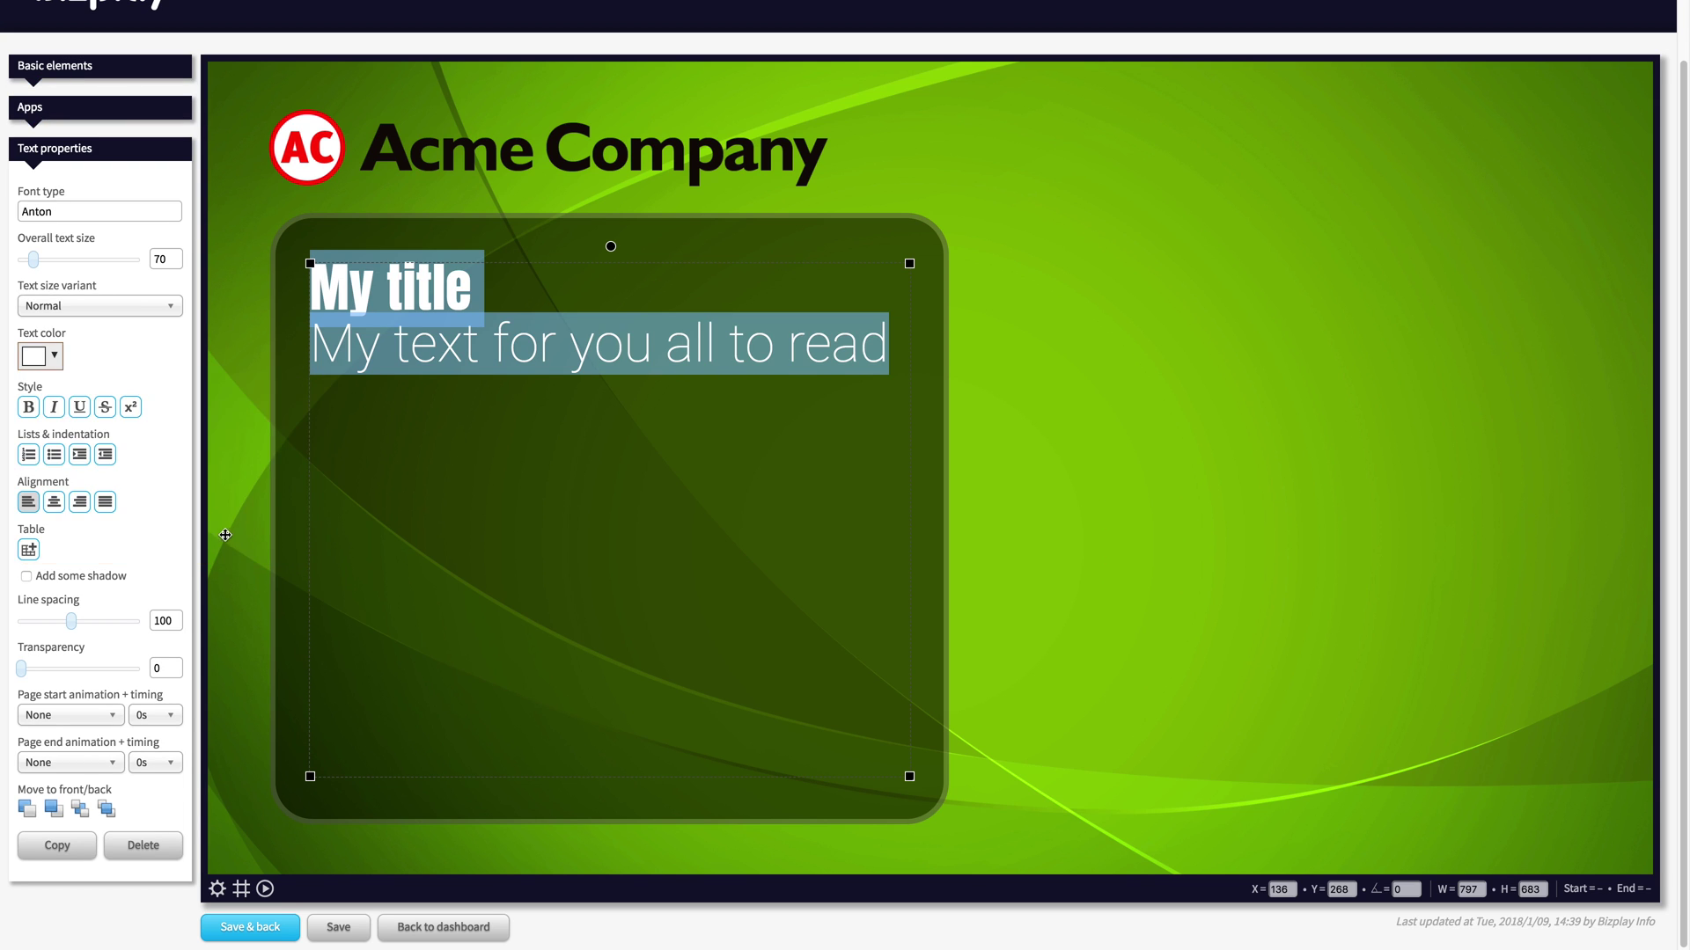
left_click_drag(32, 258, 42, 259)
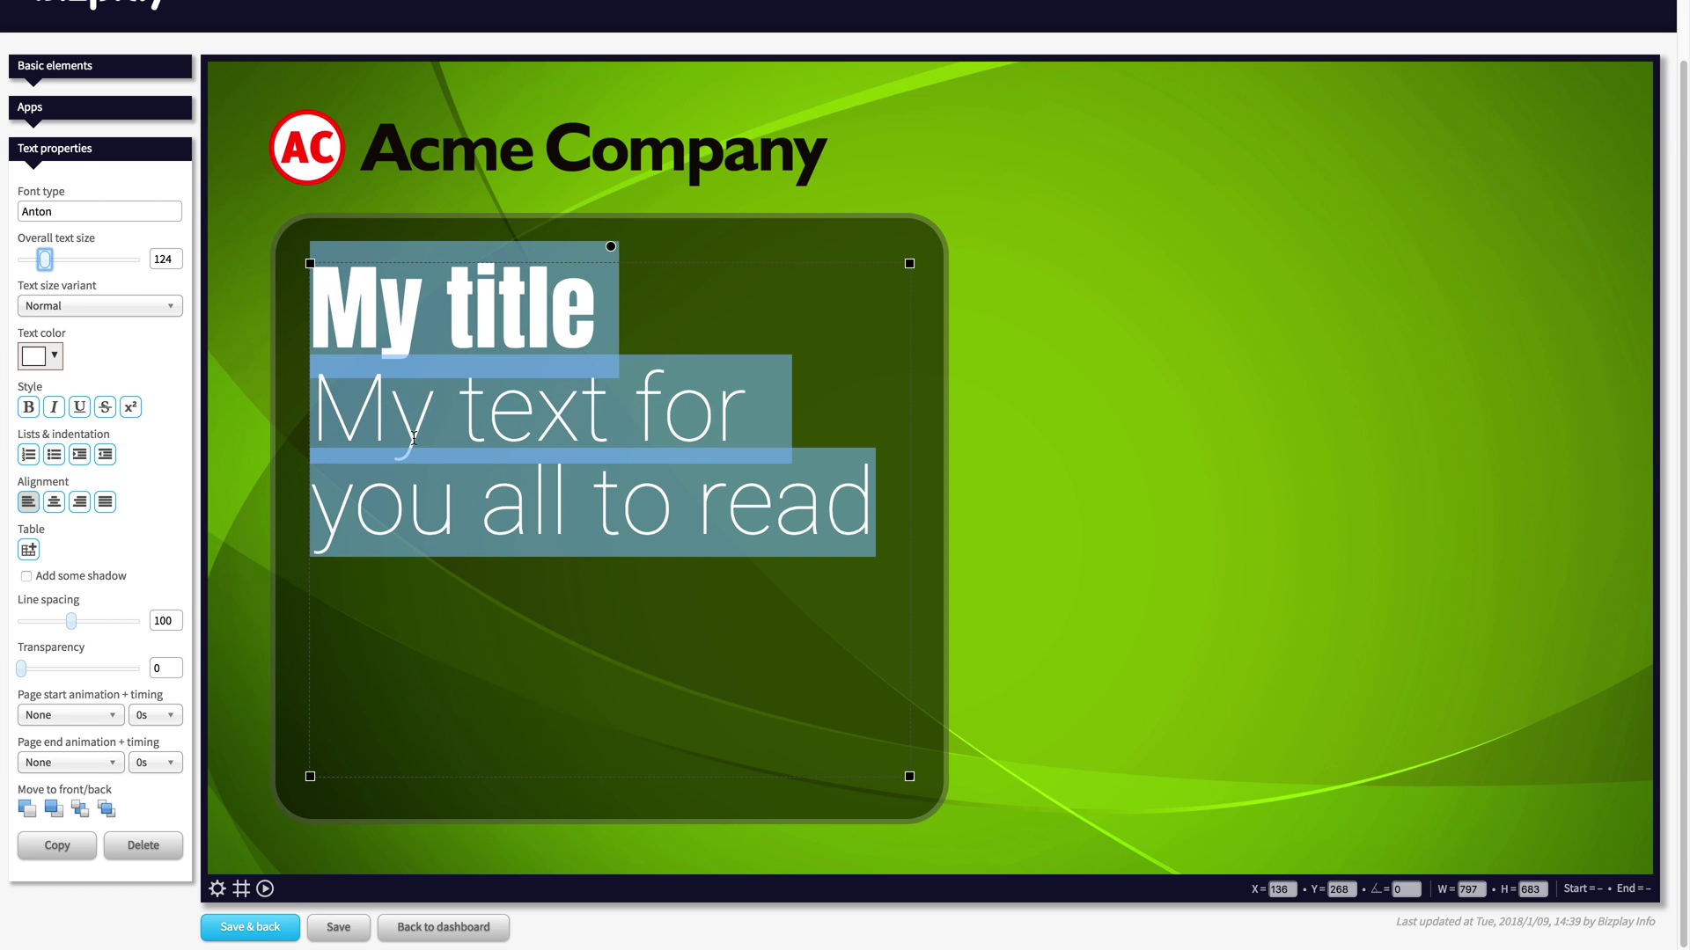
left_click(622, 596)
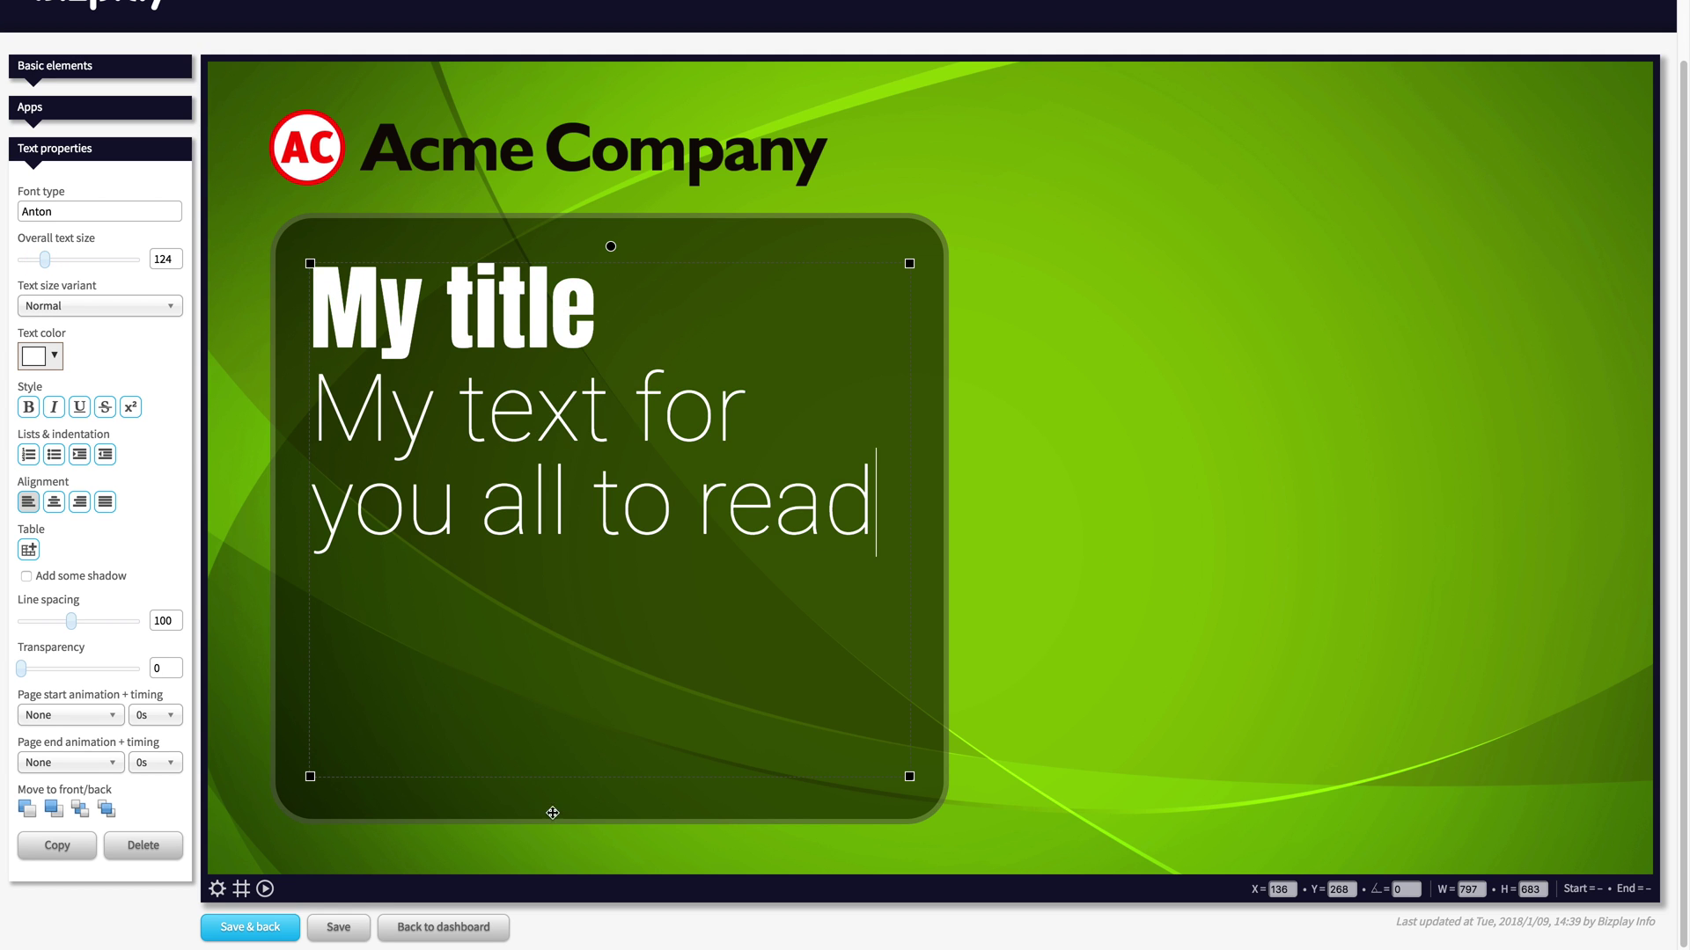
left_click(312, 924)
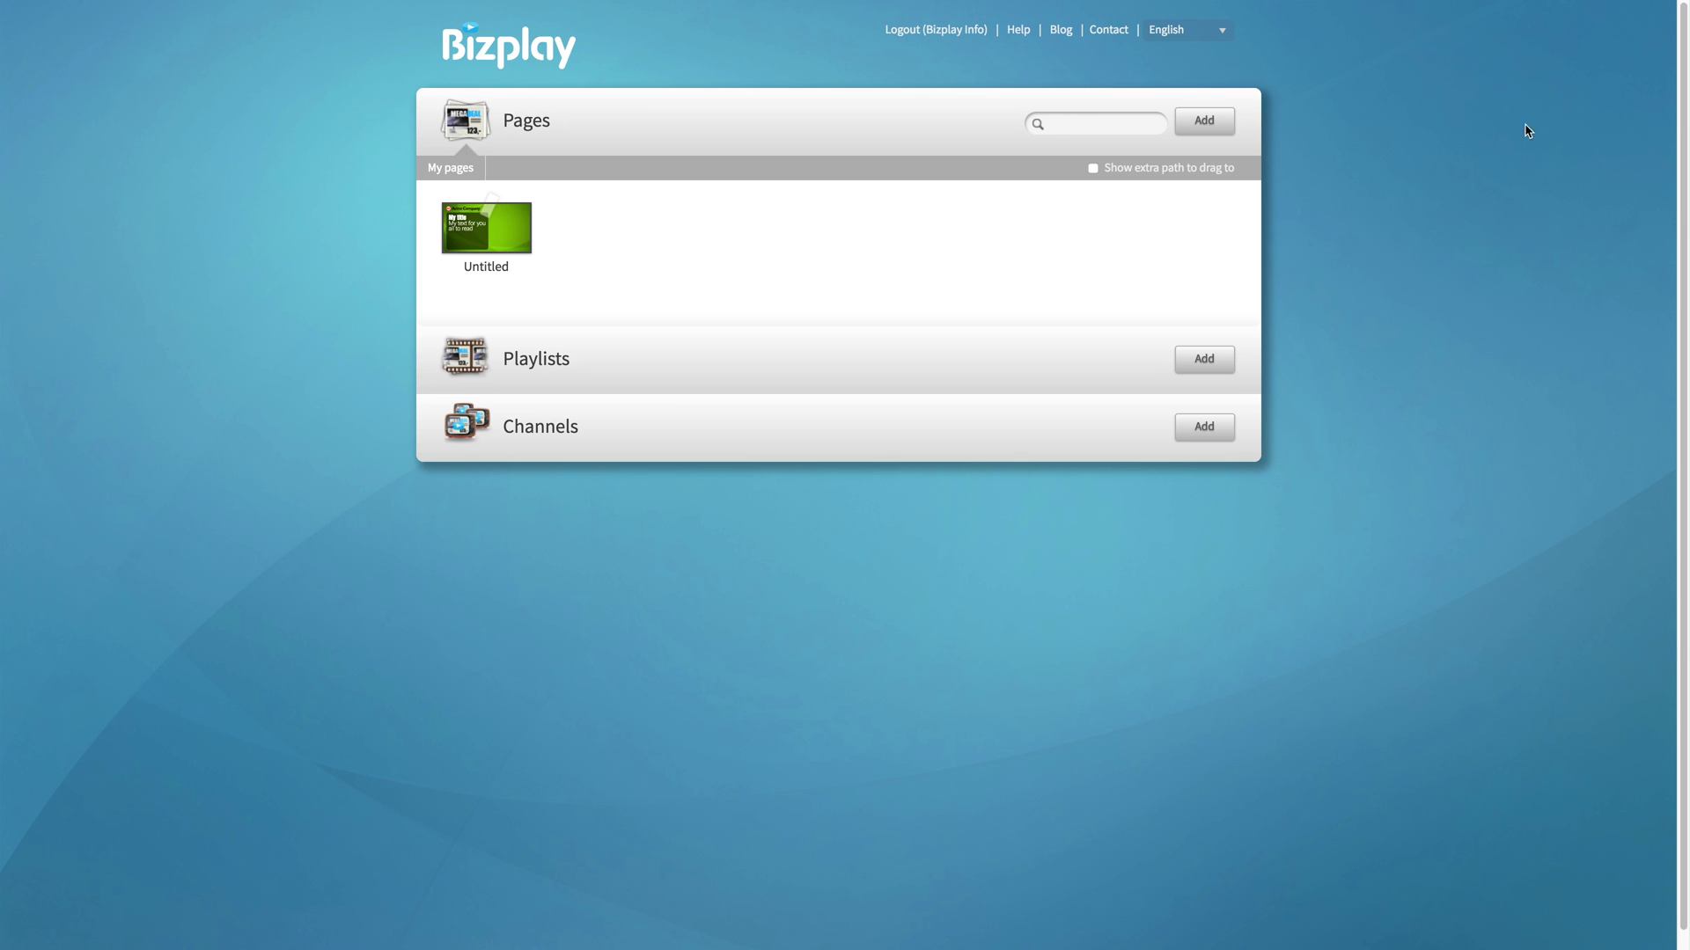
Step: Create a second blank Untitled page and open it in the page editor
left_click(1219, 127)
left_click(1228, 161)
mouse_move(475, 246)
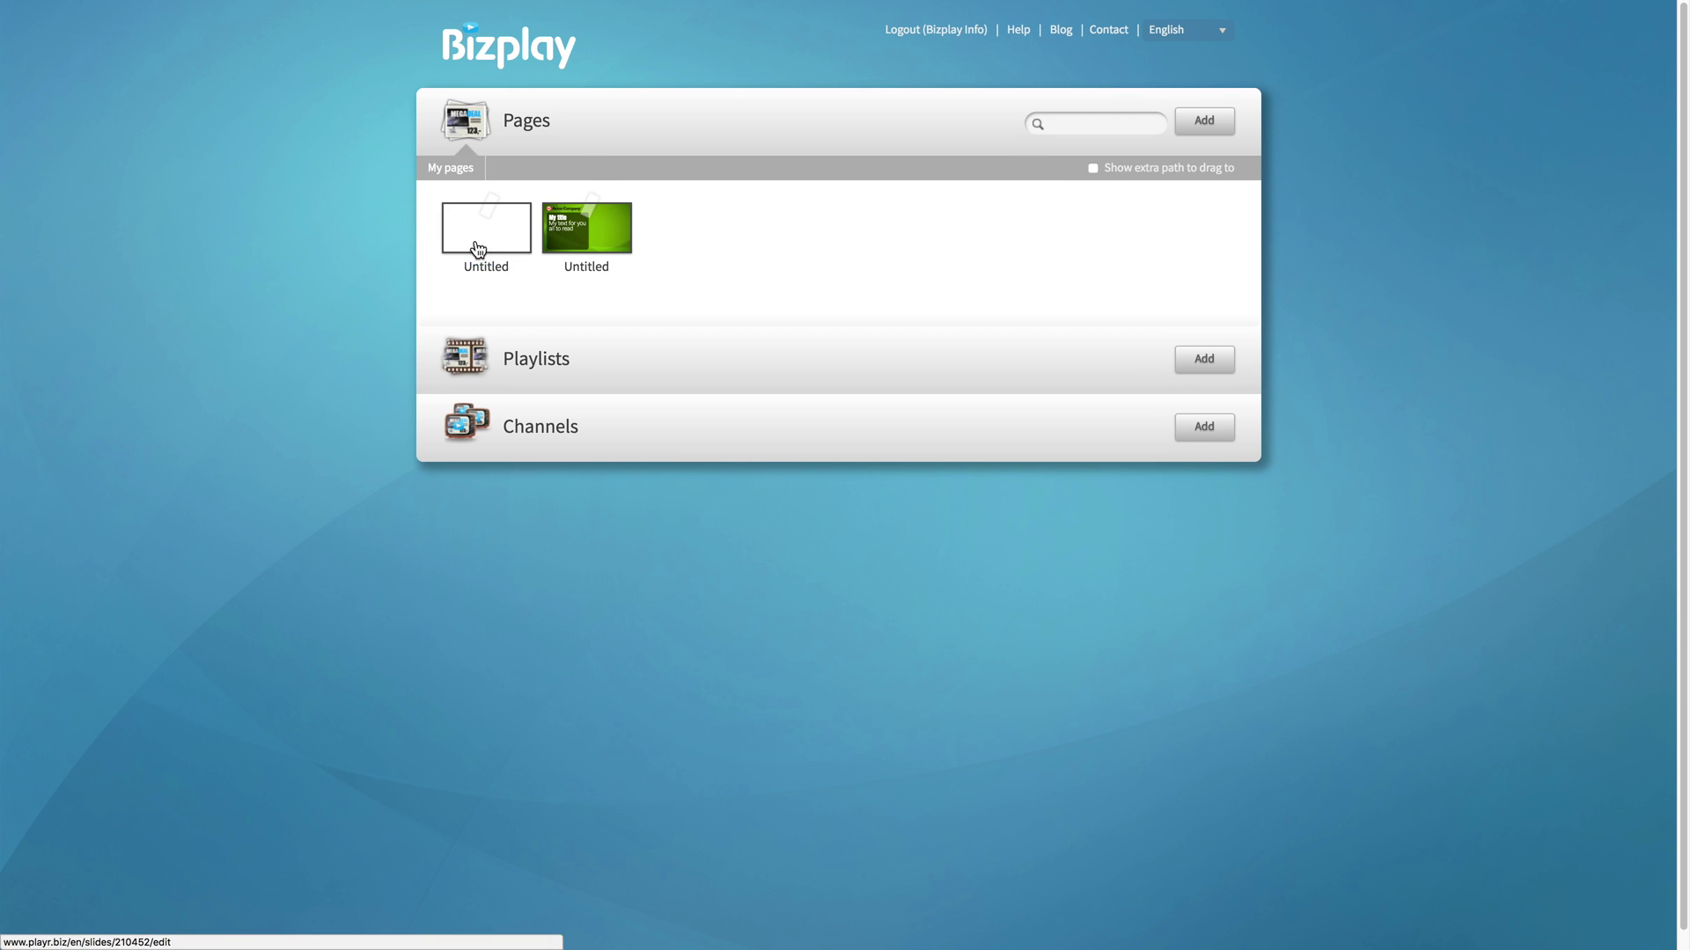
left_click(396, 185)
scroll(132, 4, "down", 2)
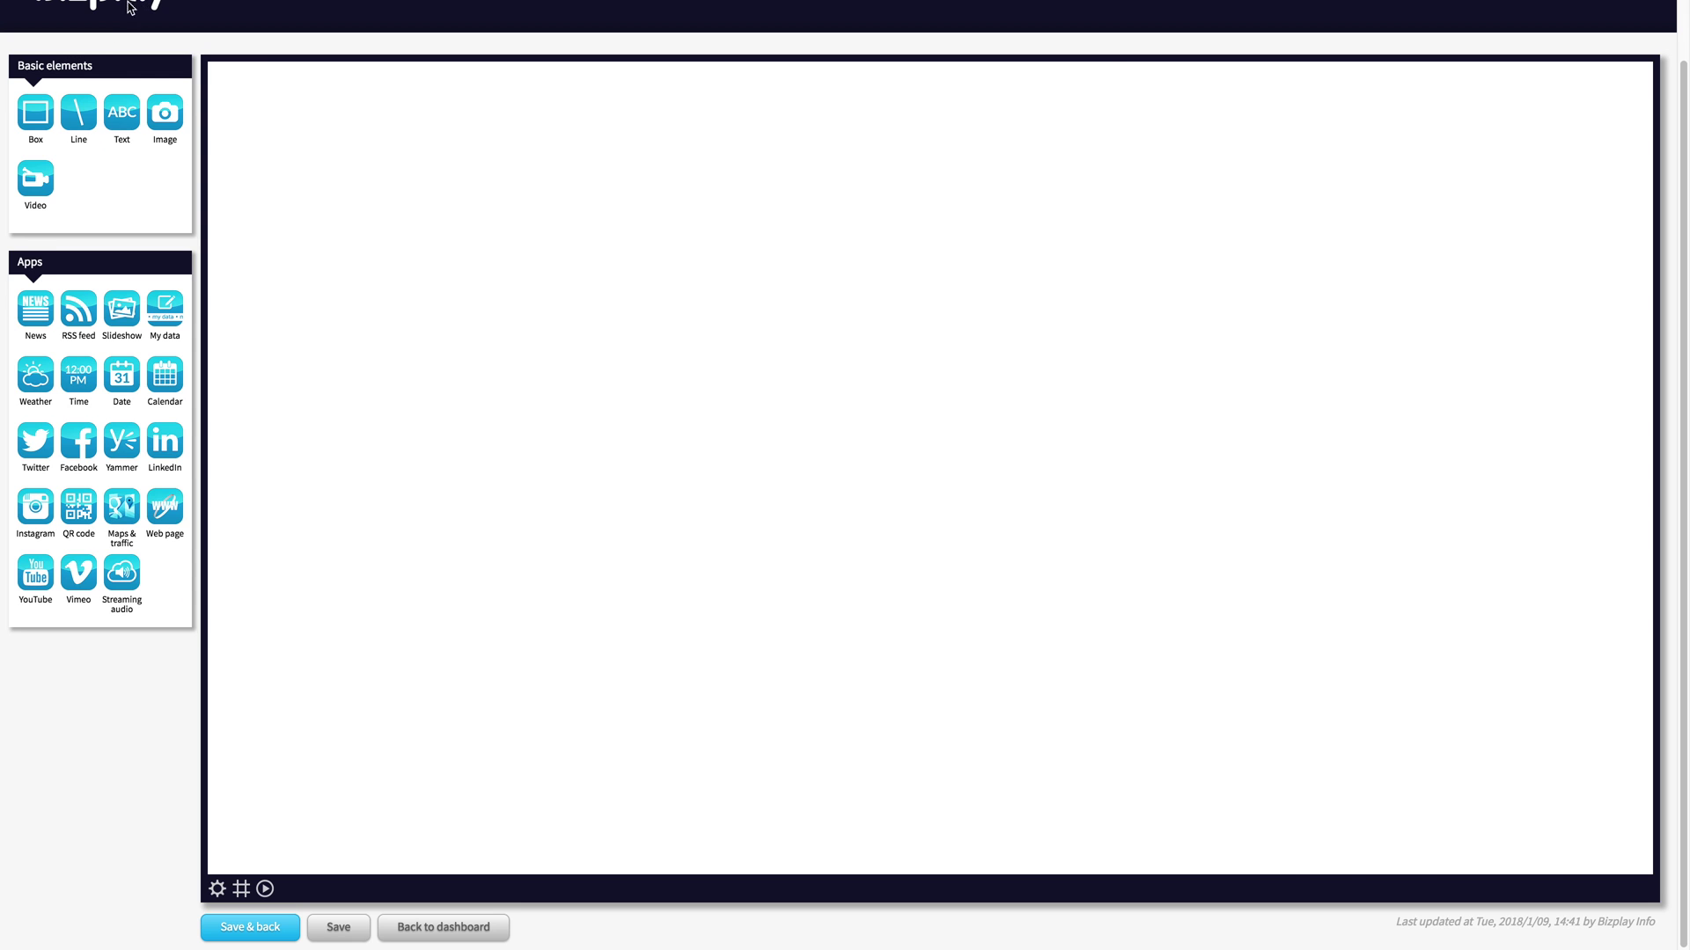
Step: Add the winter lake photo and enlarge it to cover the whole page
left_click(164, 112)
double_click(637, 211)
left_click_drag(603, 301, 571, 257)
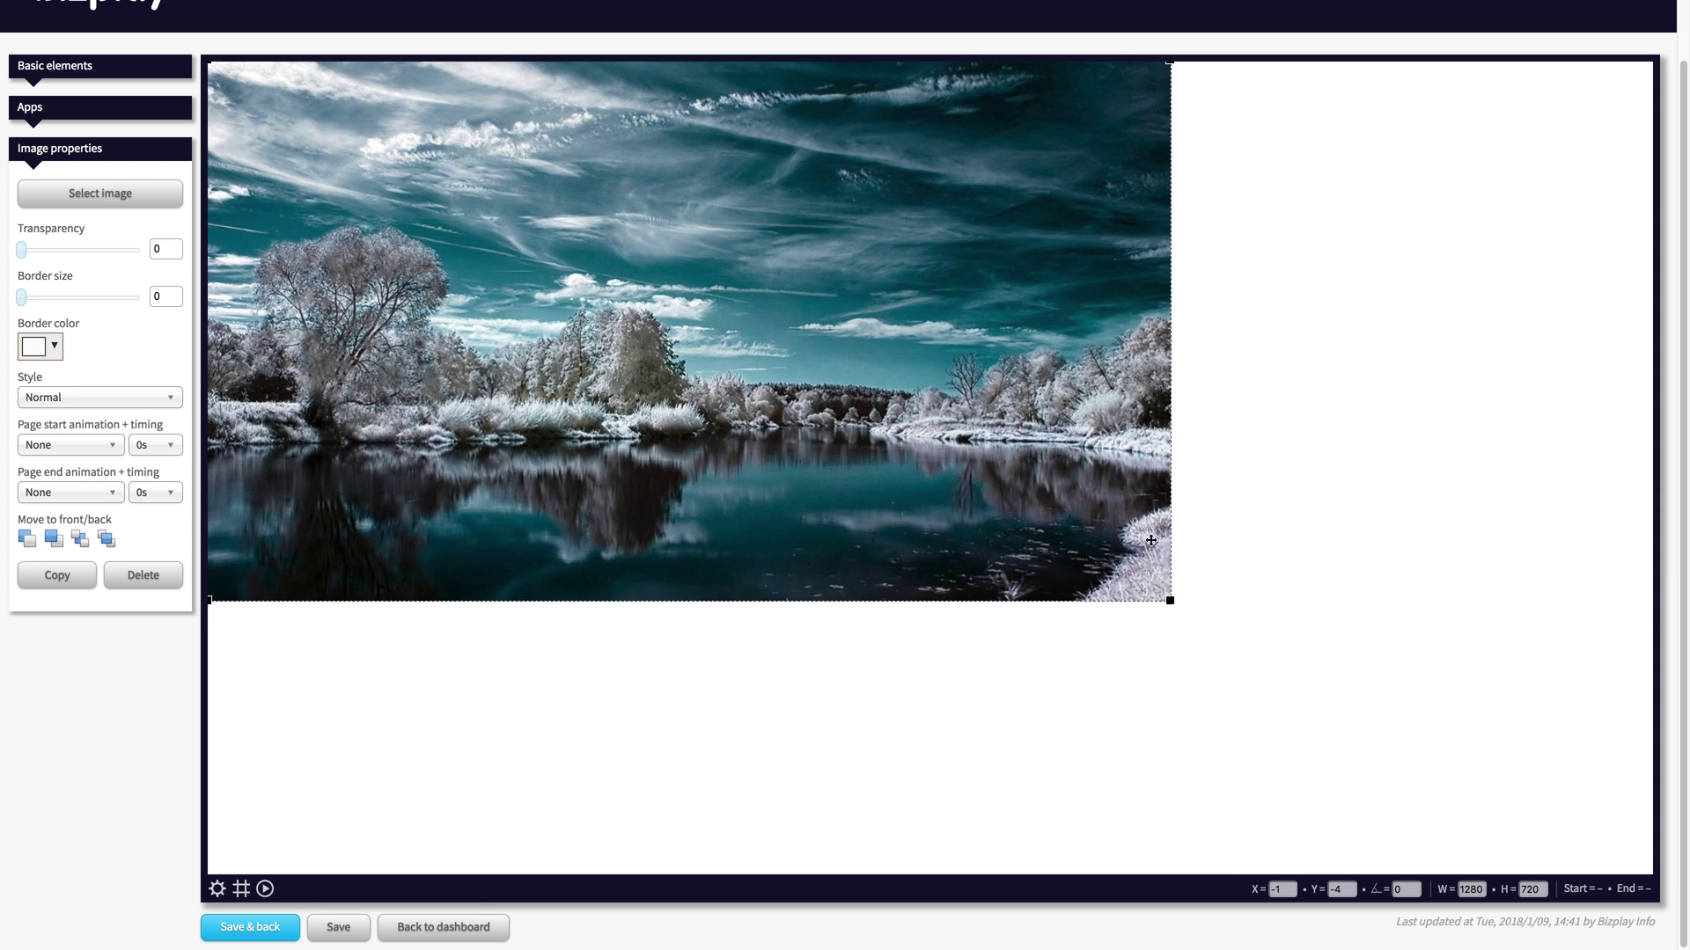
left_click_drag(1169, 600, 1655, 876)
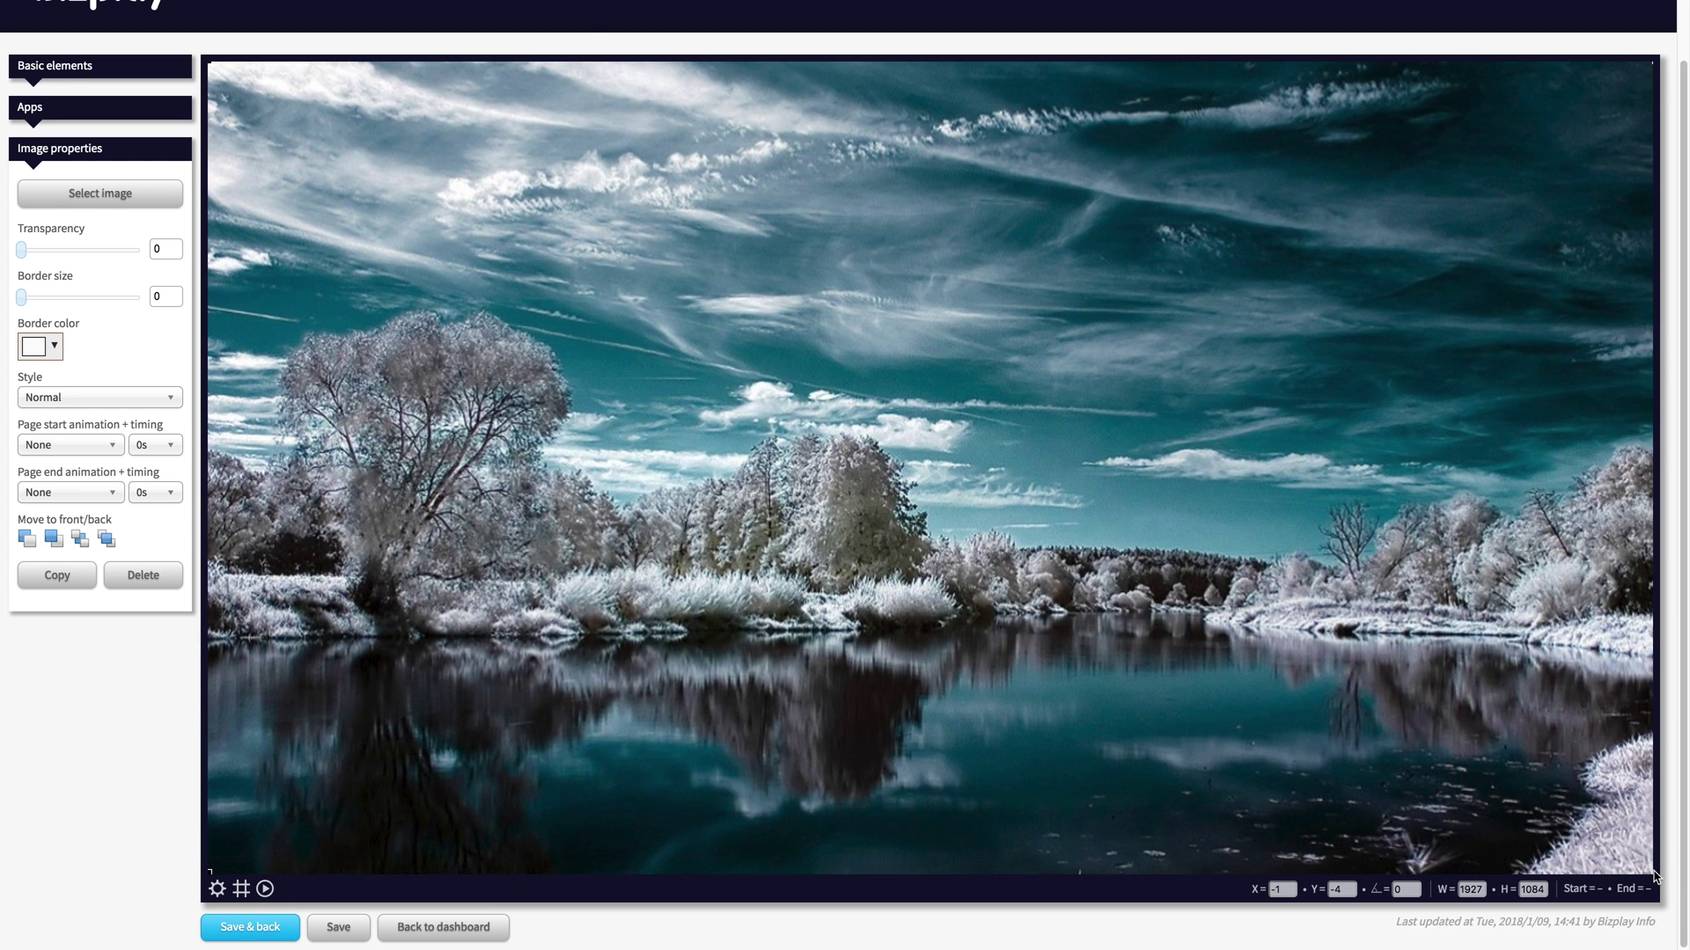
Step: Add an hourly weather forecast for Amsterdam, North Holland, Netherlands, shifted right and down
left_click(86, 112)
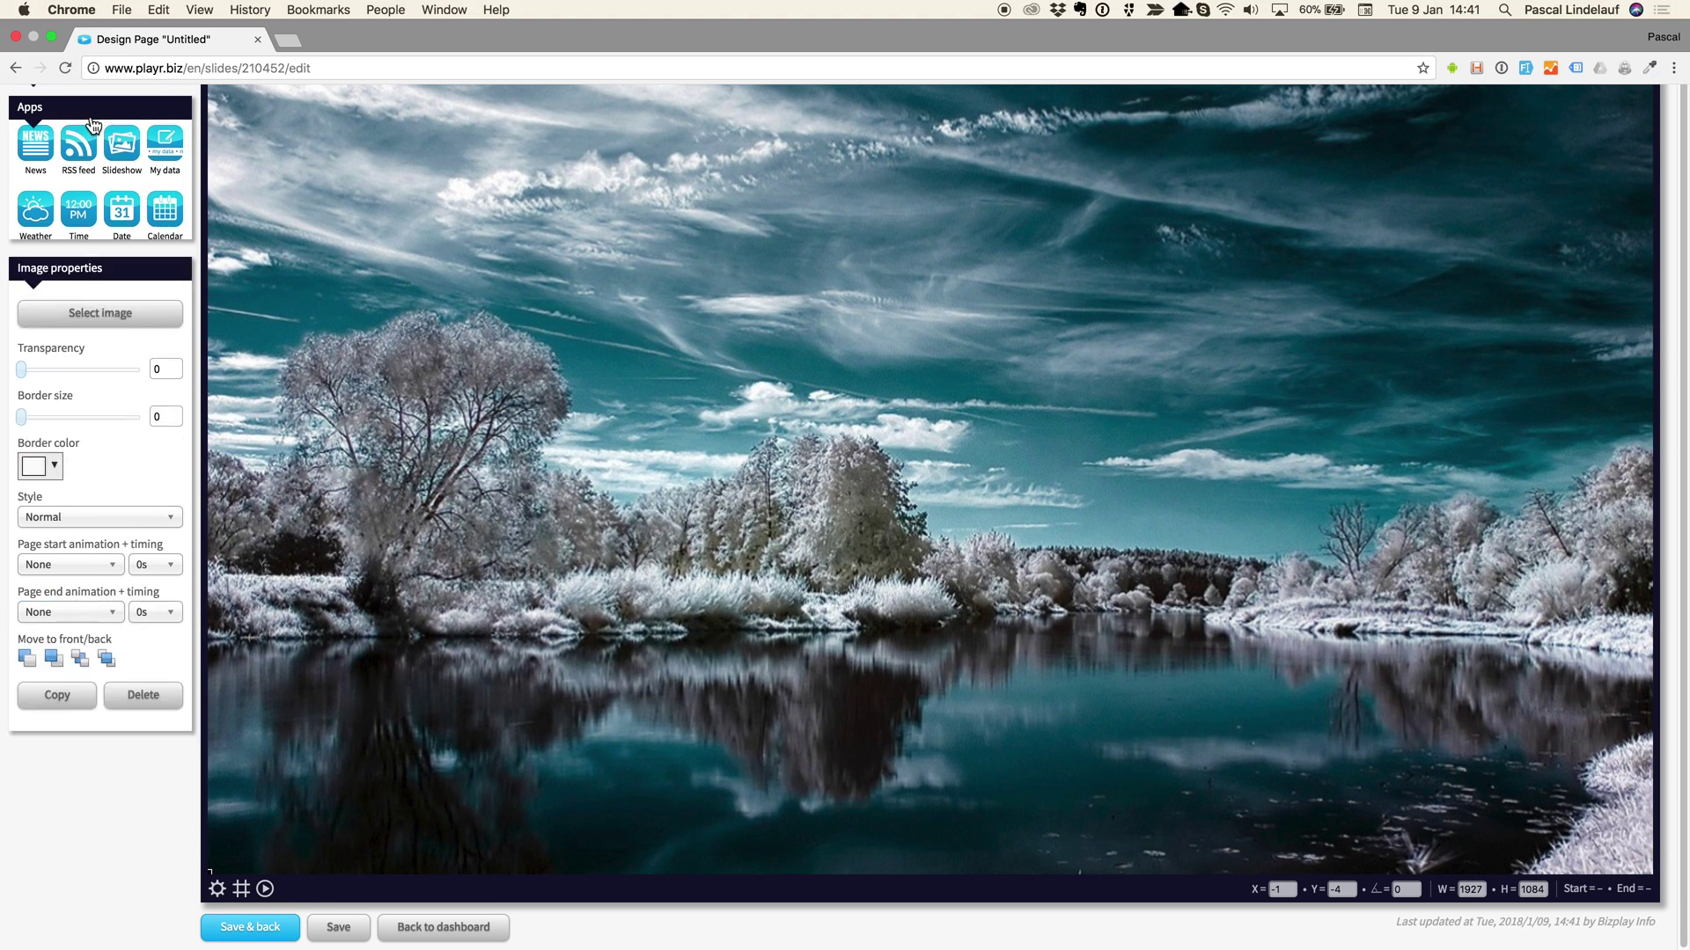
left_click(41, 220)
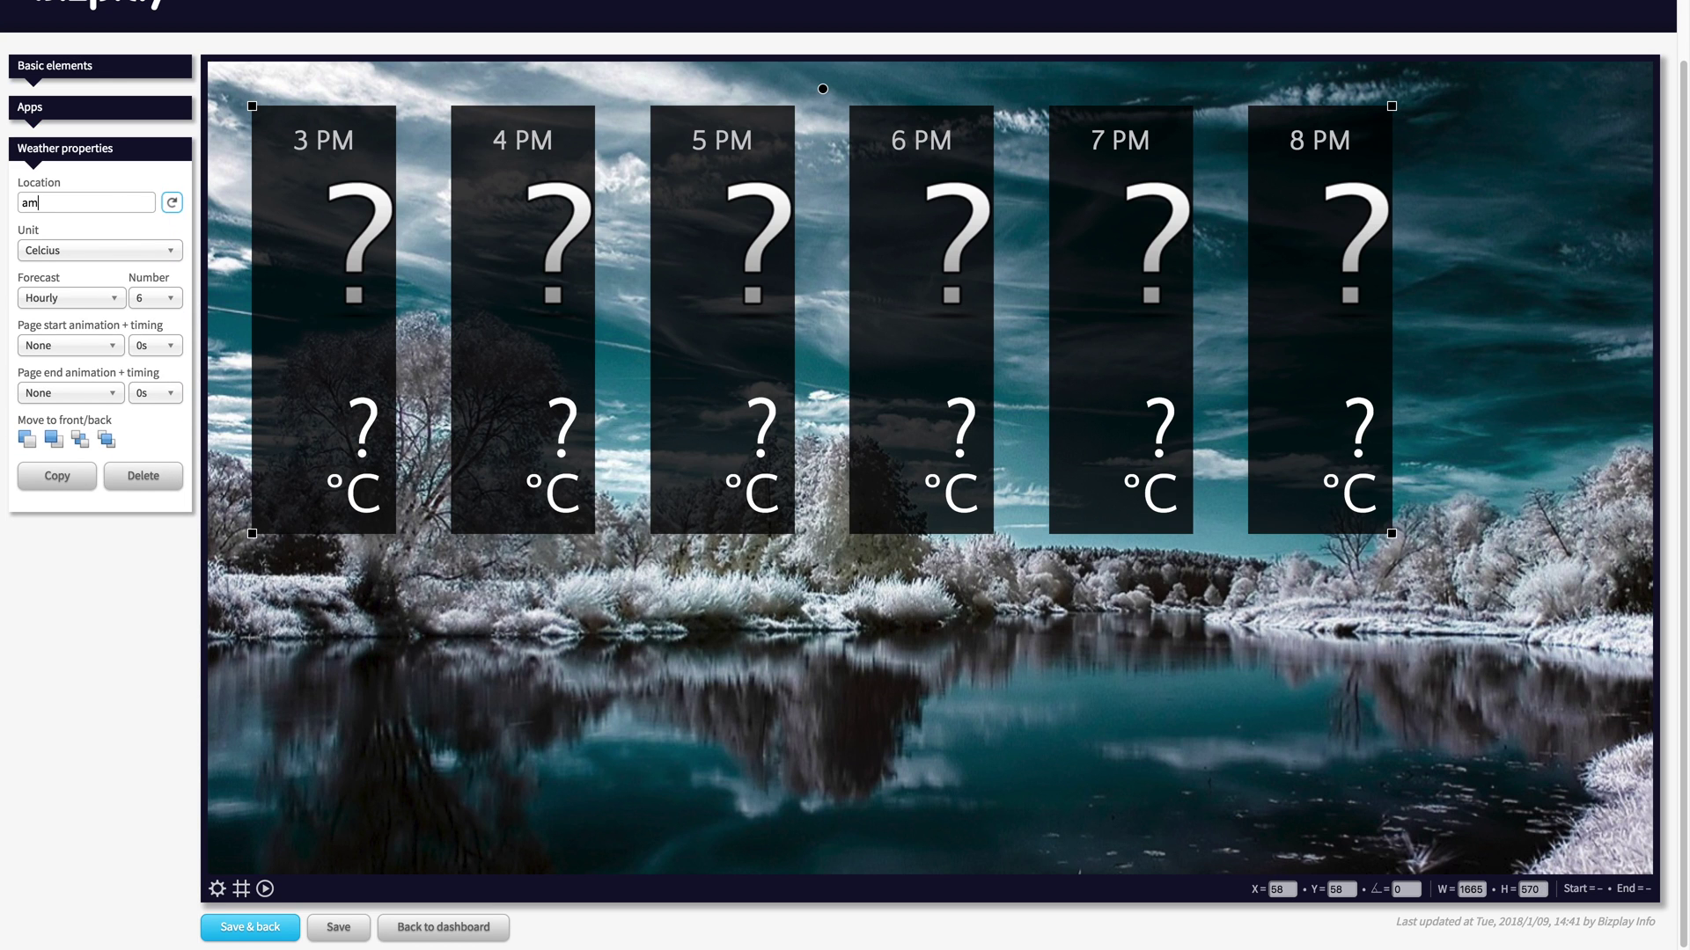
type("amsterdam")
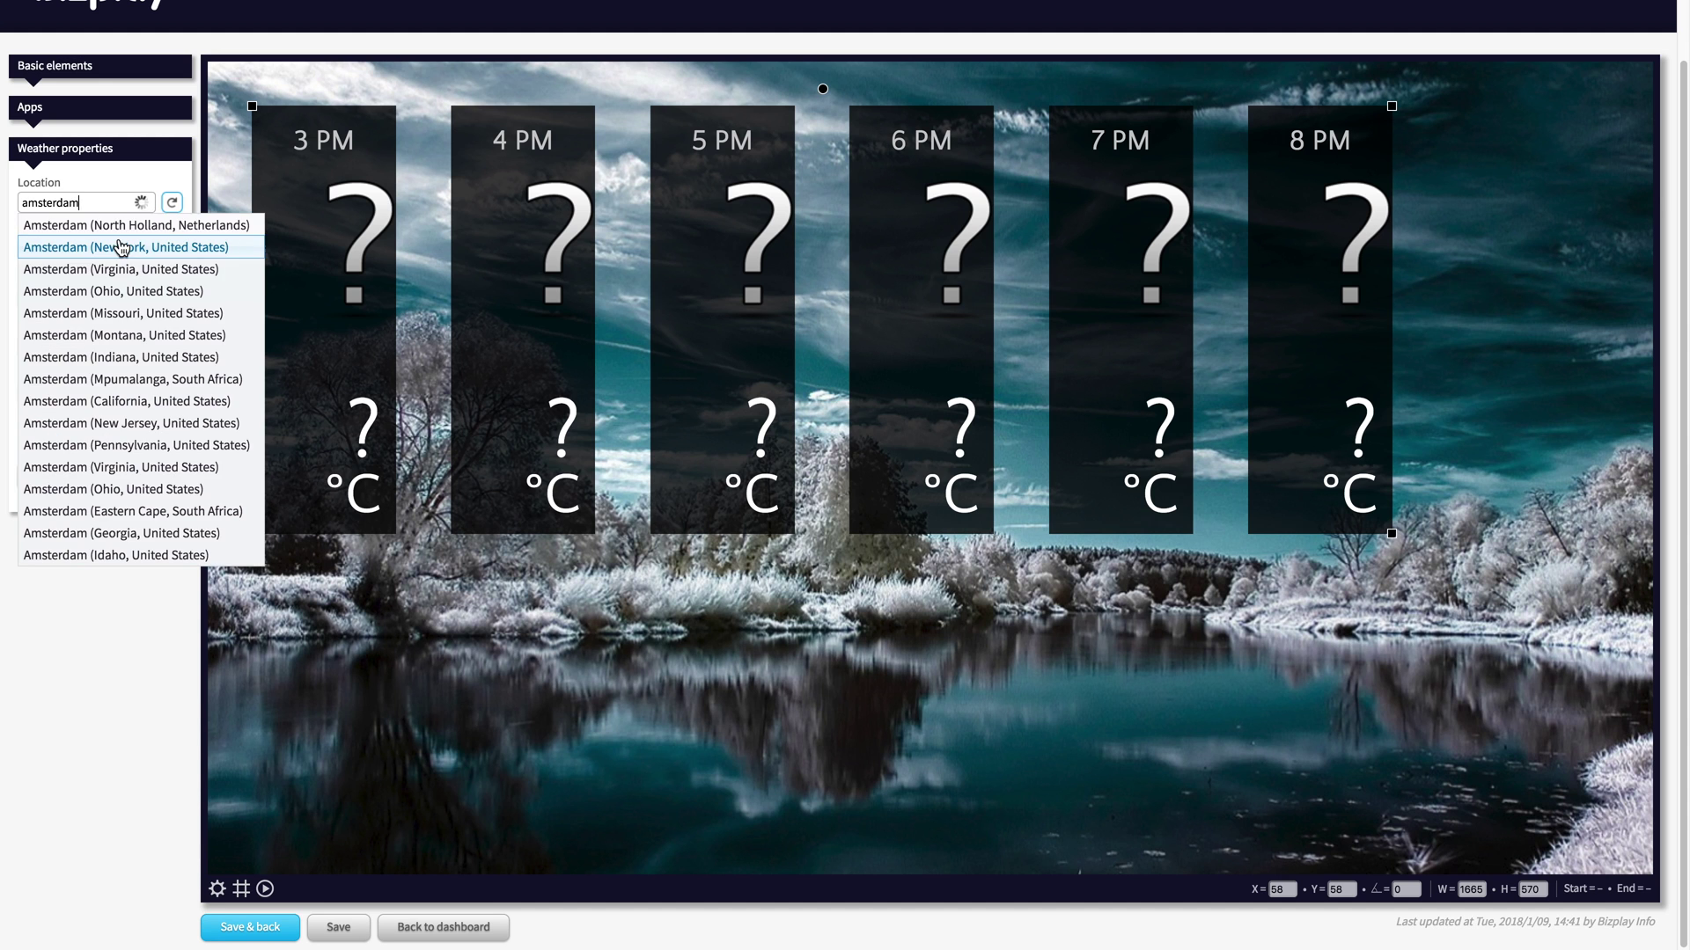
left_click(110, 229)
left_click_drag(310, 250, 352, 300)
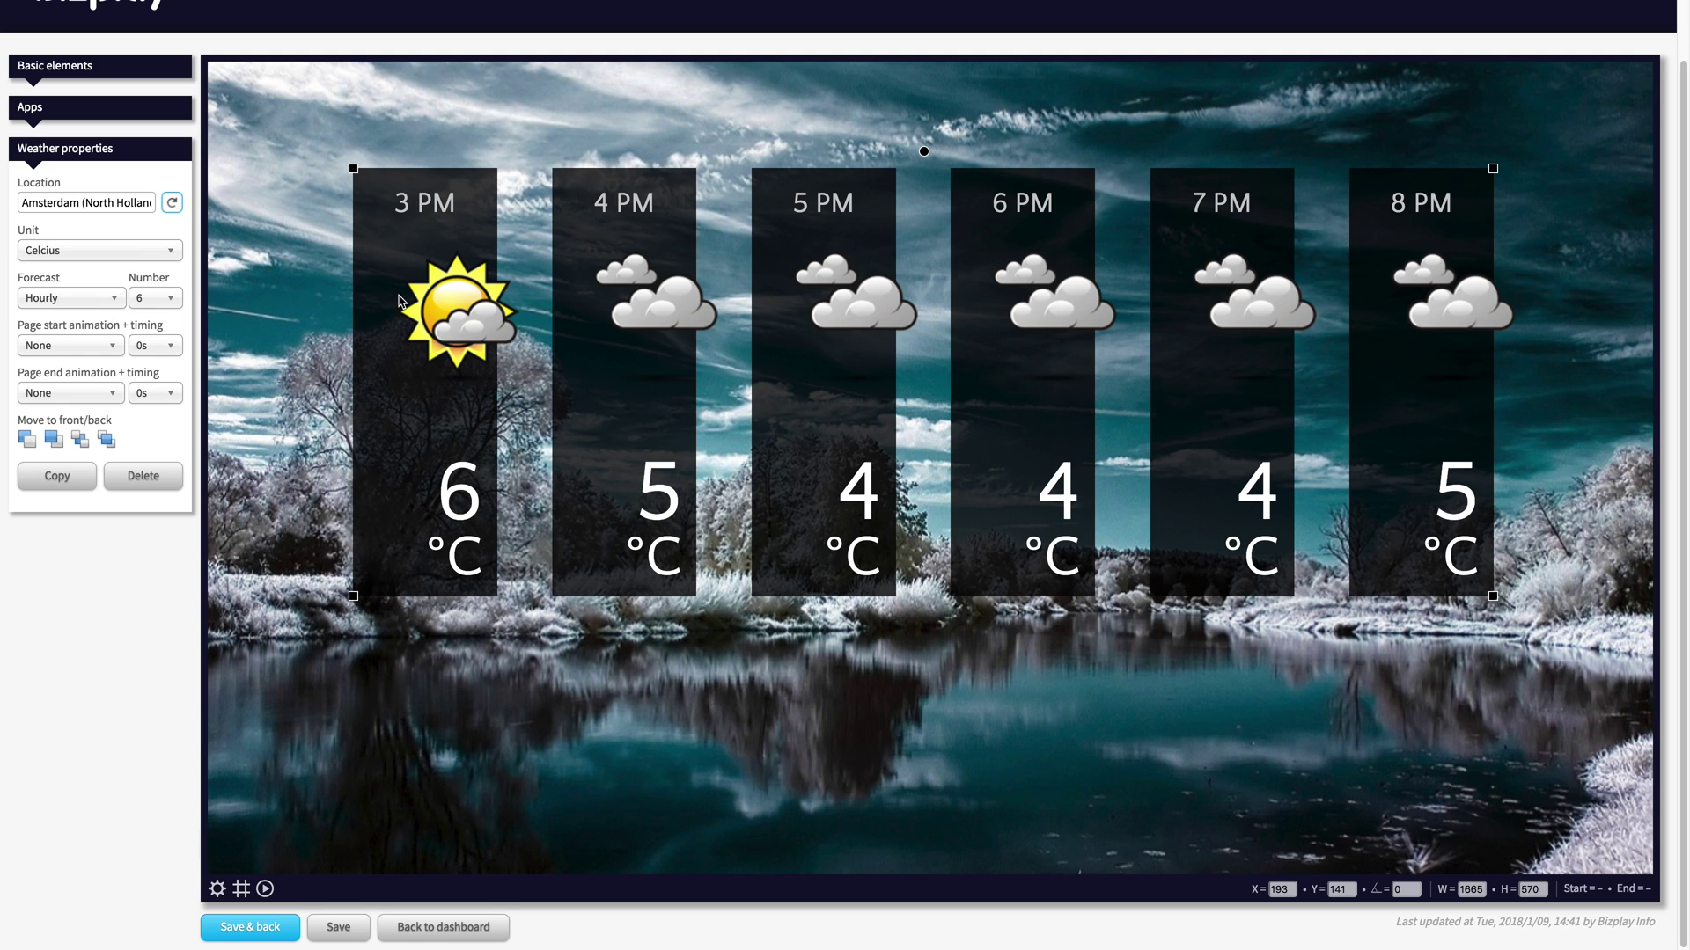
left_click(71, 299)
left_click(71, 301)
Step: Give the forecast a Swing in entry and Rotate horizontally exit animation, then add a text box
left_click(63, 345)
scroll(66, 457, "down", 3)
left_click(57, 401)
left_click(60, 397)
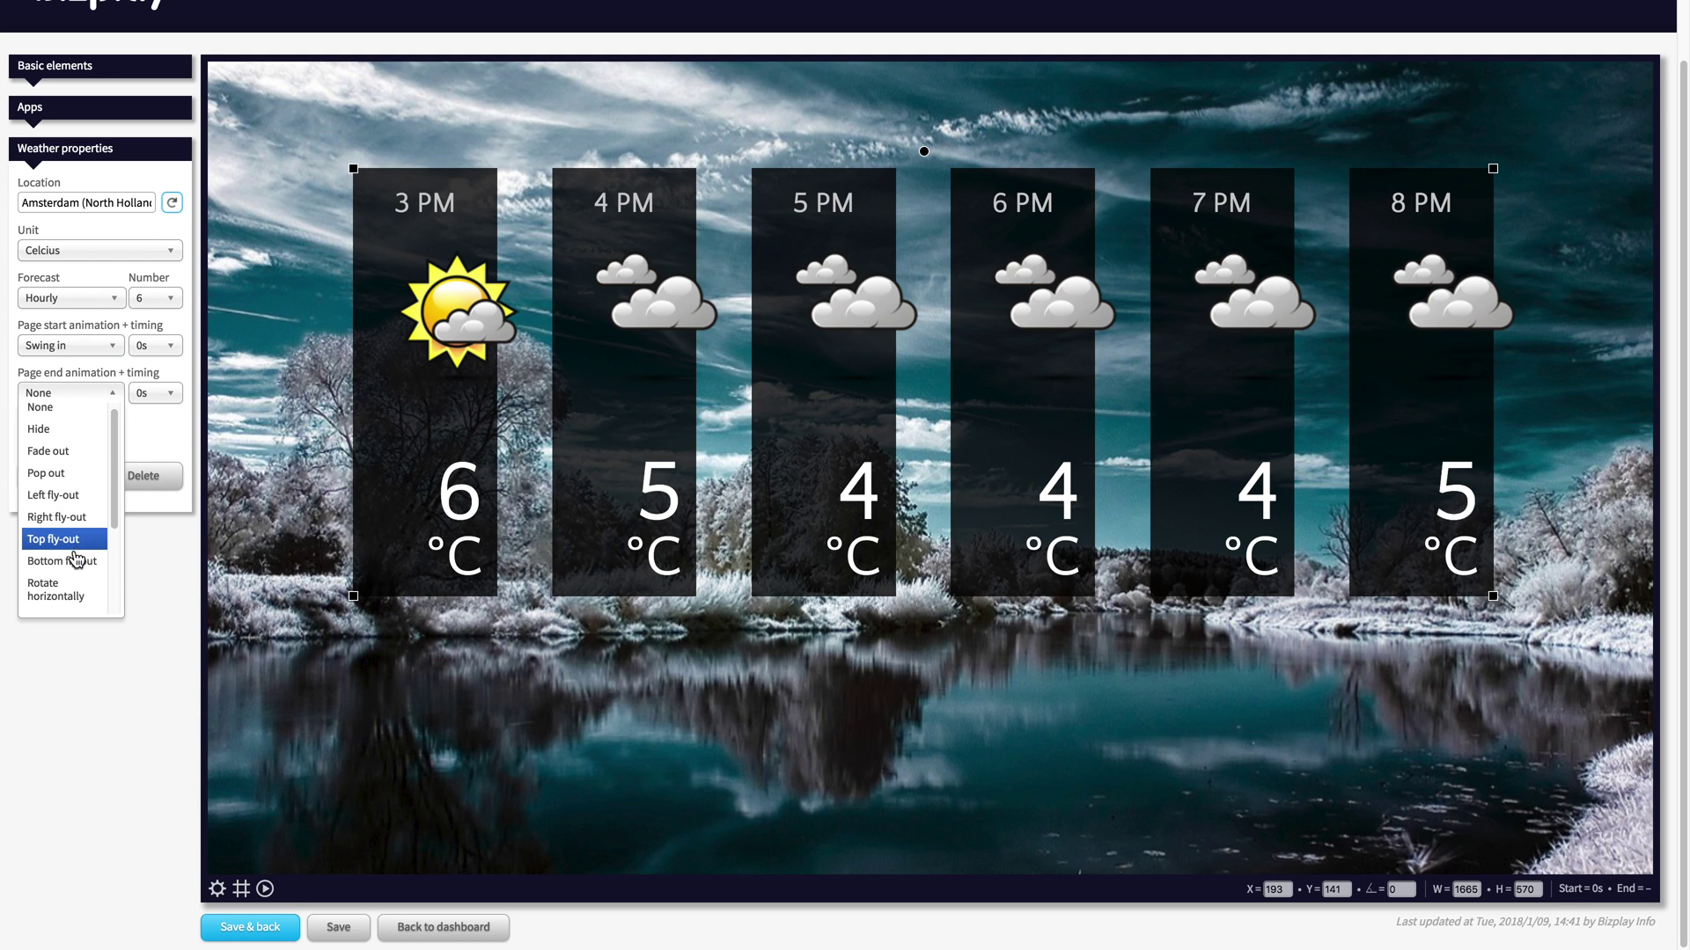
left_click(81, 597)
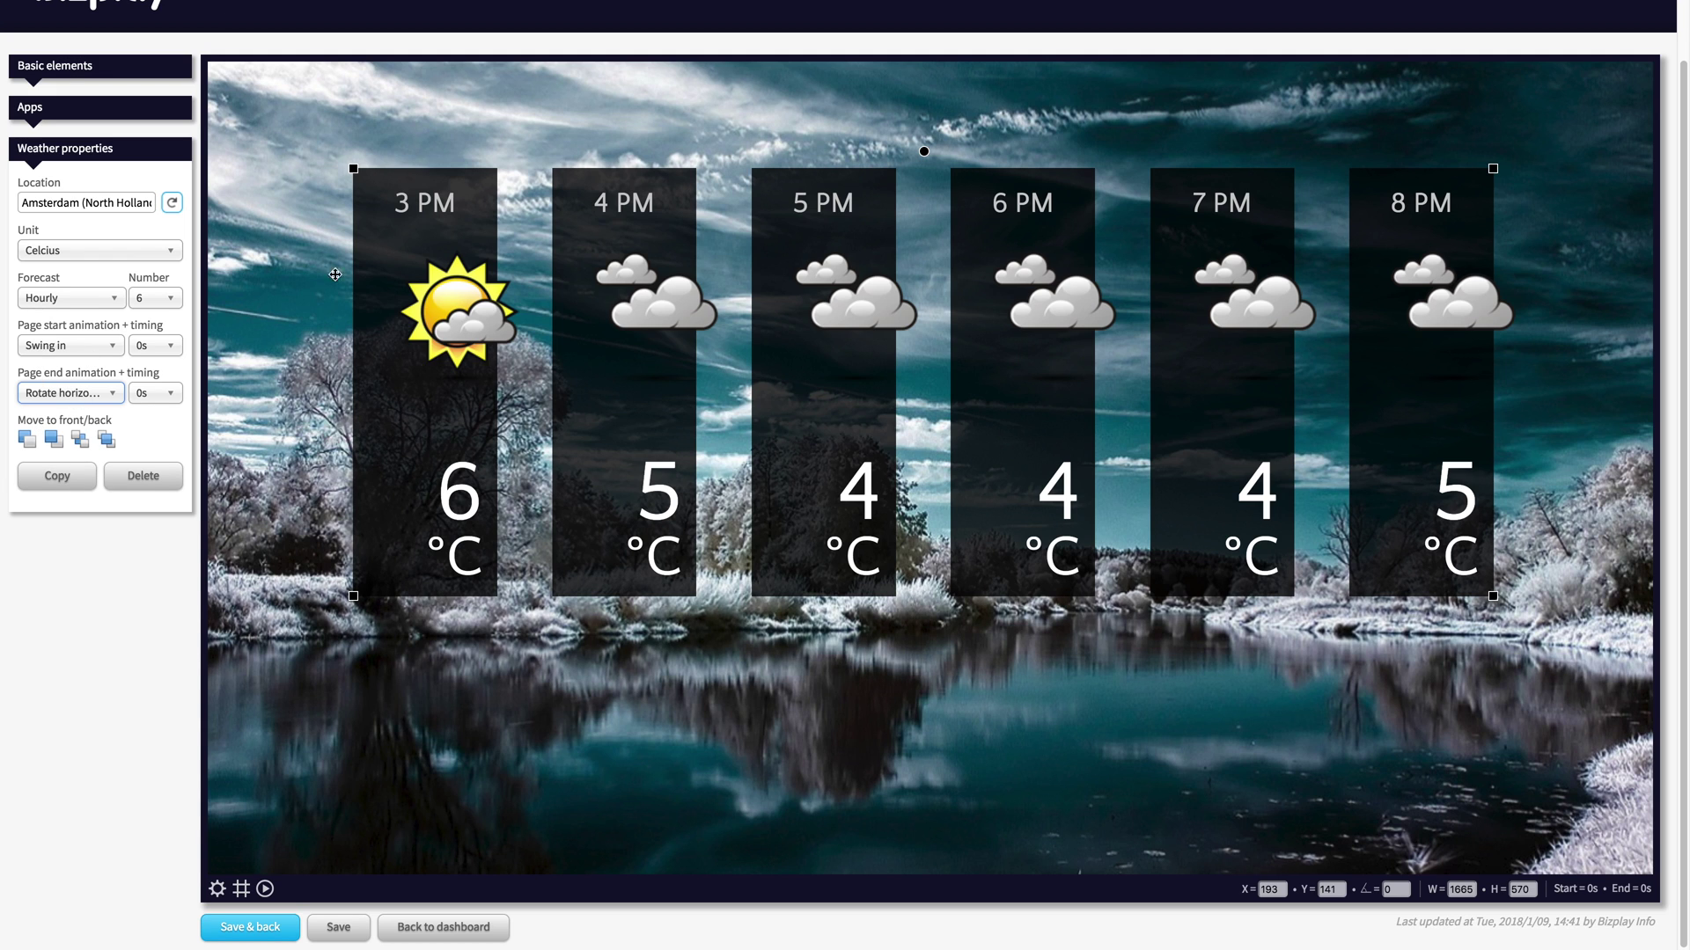
mouse_move(68, 70)
left_click(131, 115)
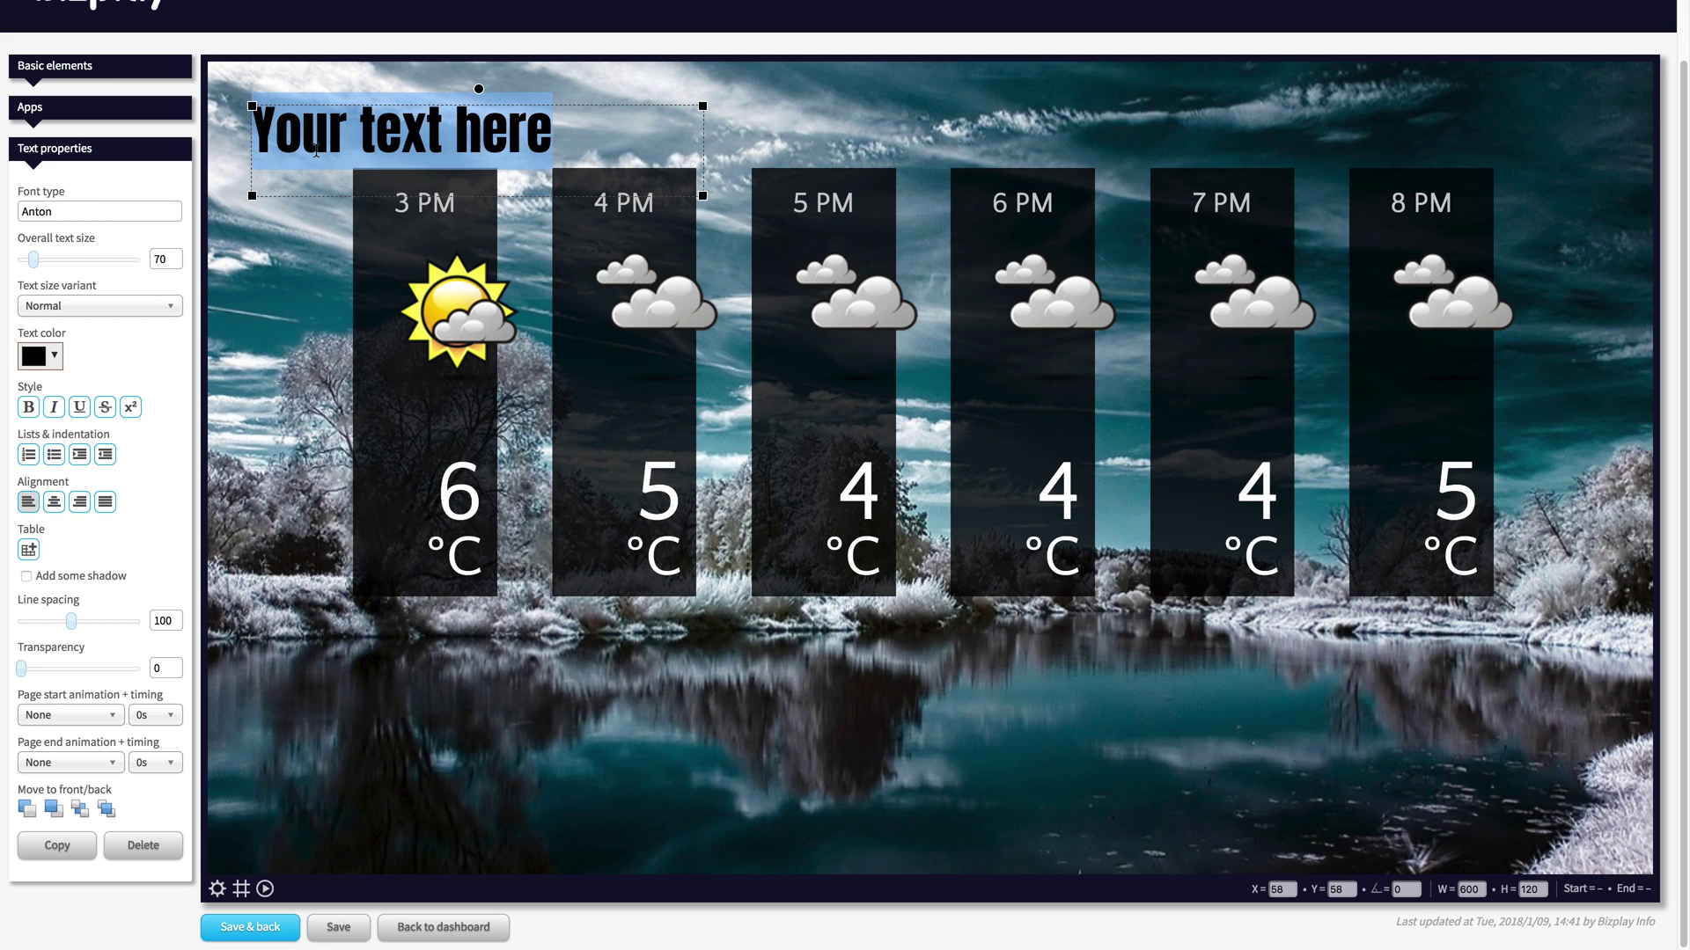
Step: Type 'Forecast for Amsterdam' and place the widened text box below the weather columns
type("F")
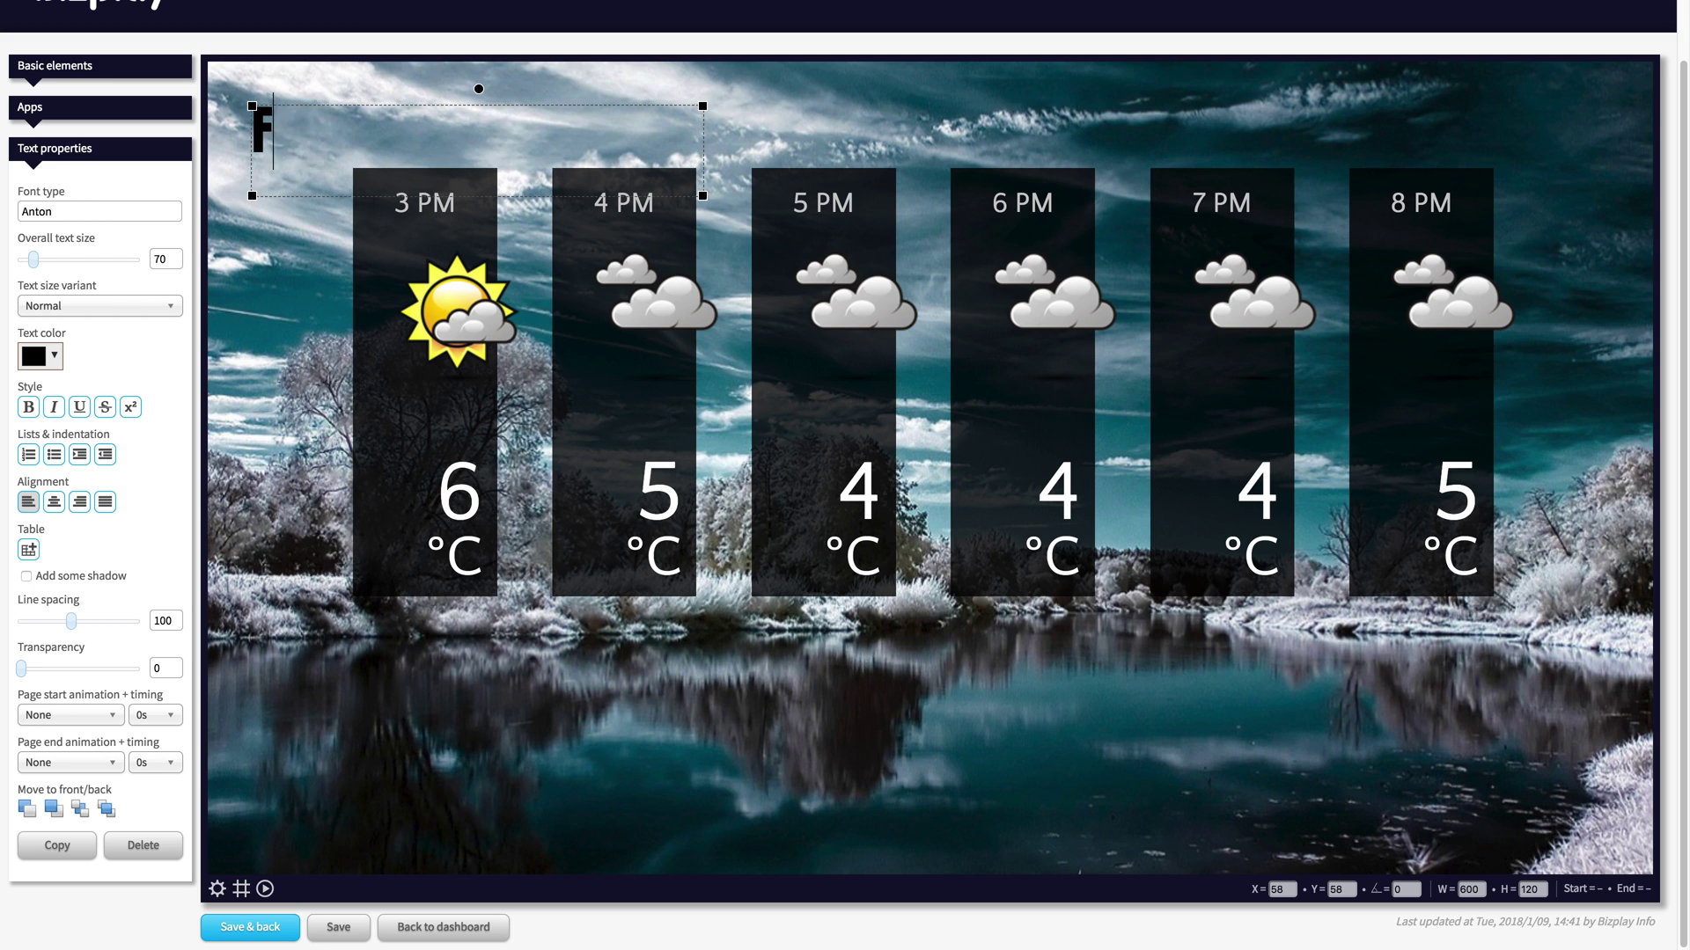
type("orecast for a")
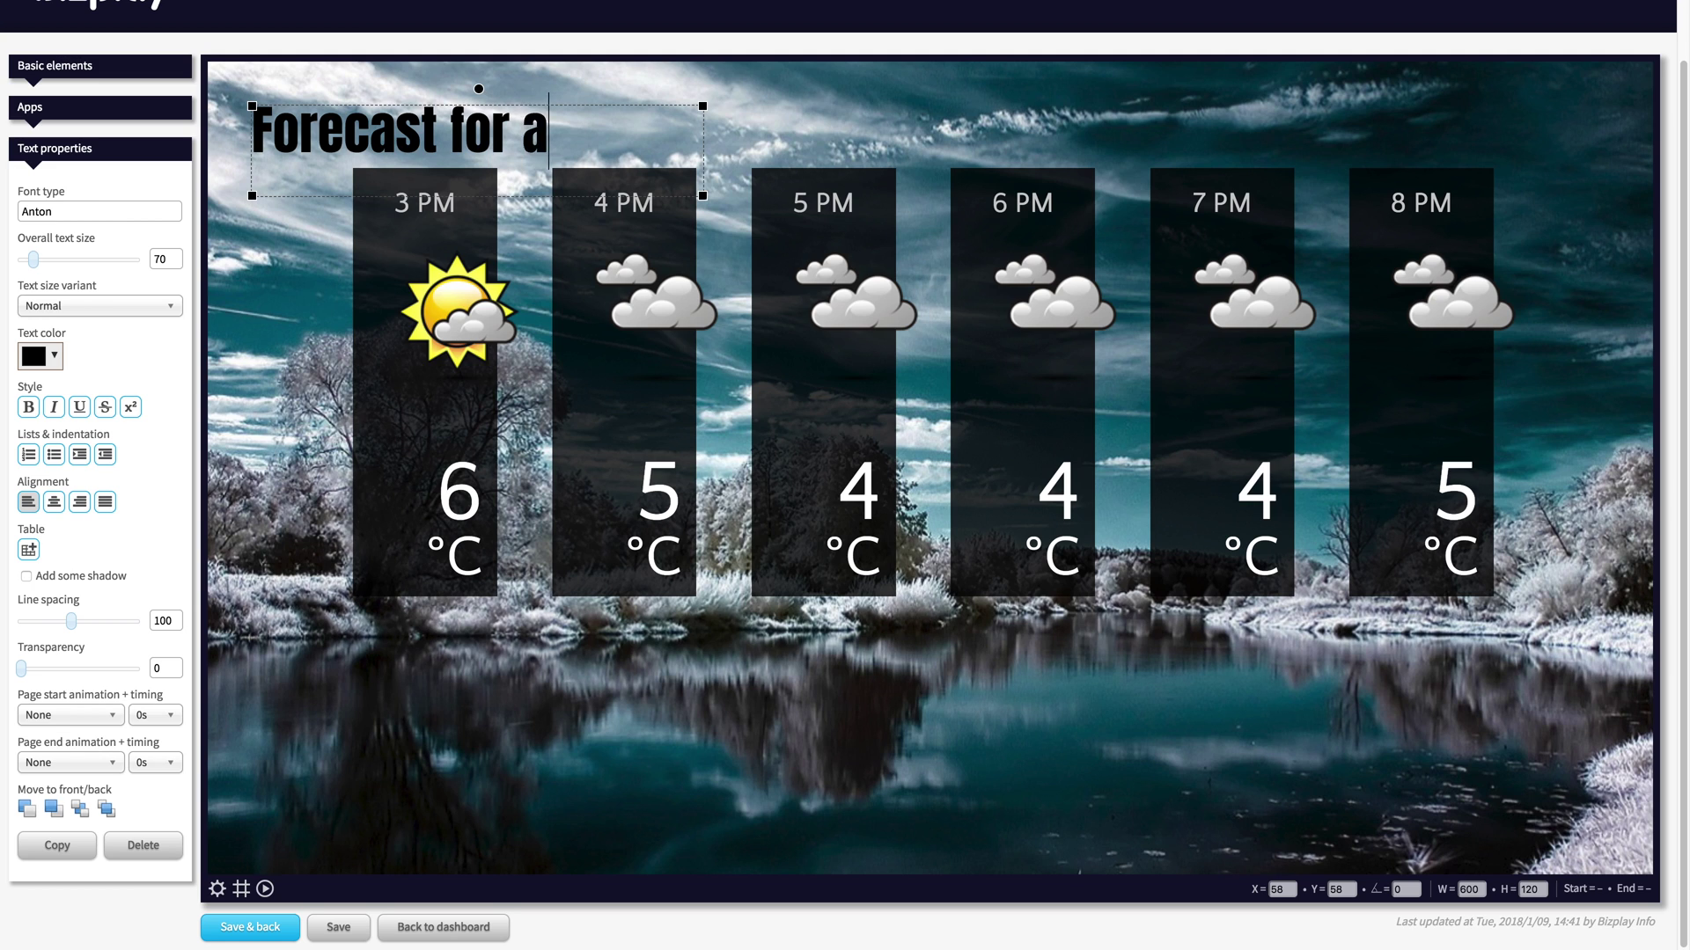
key("BackSpace")
type("Amsterdam")
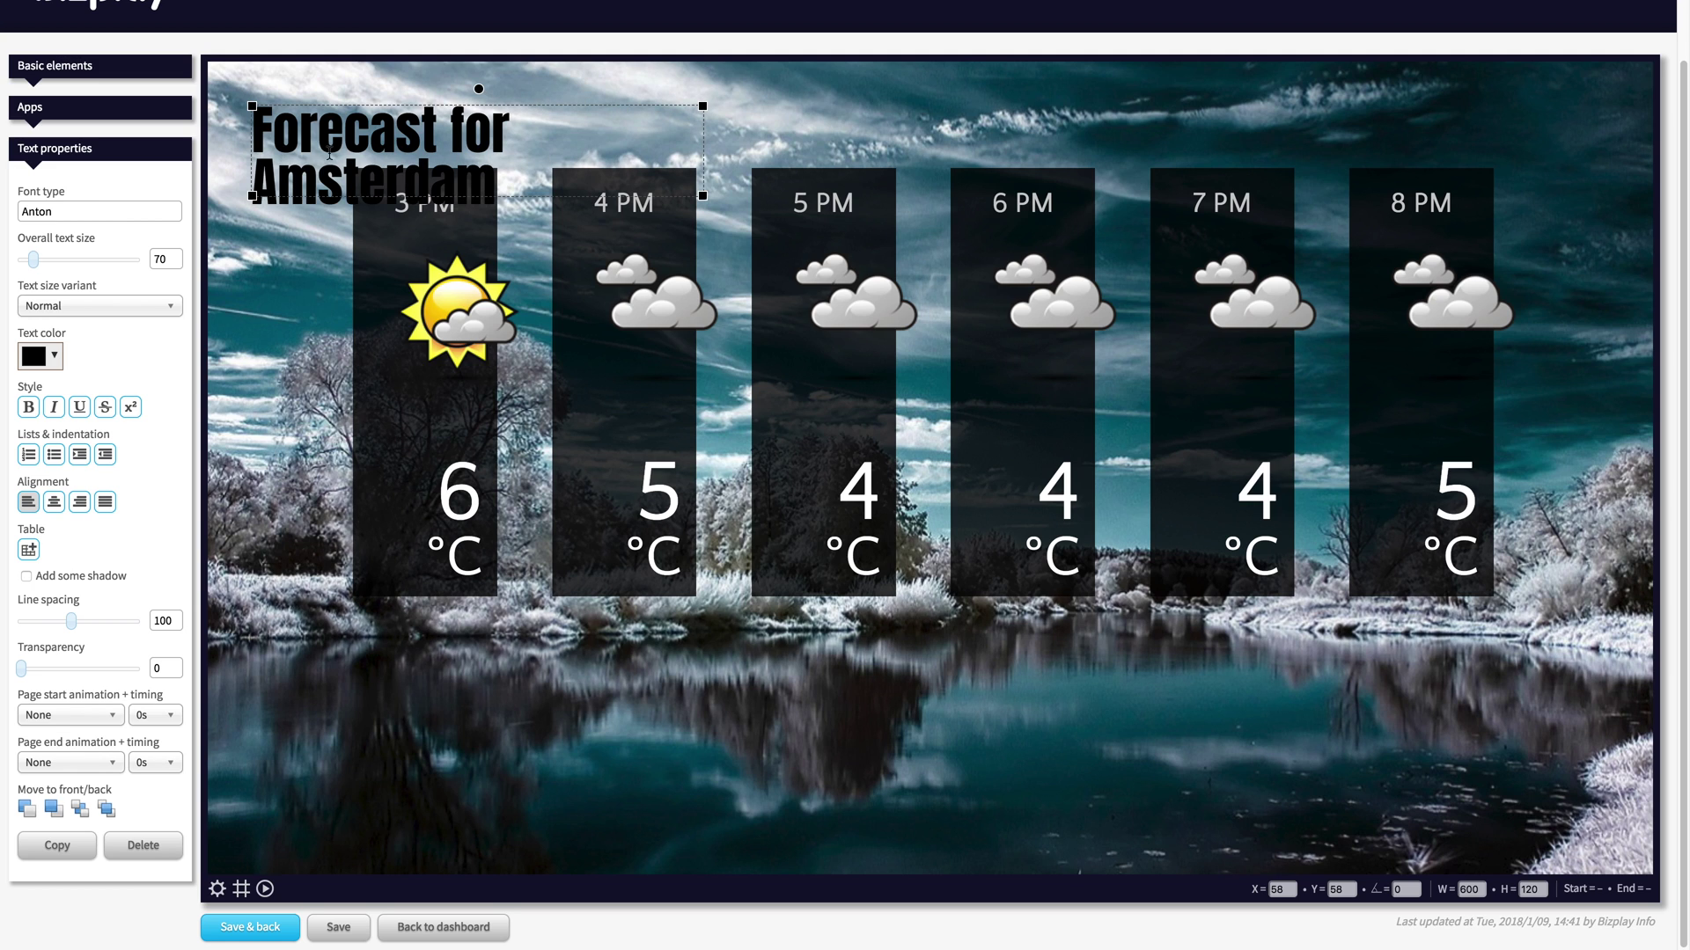
left_click_drag(702, 194, 1260, 197)
left_click_drag(613, 197, 792, 739)
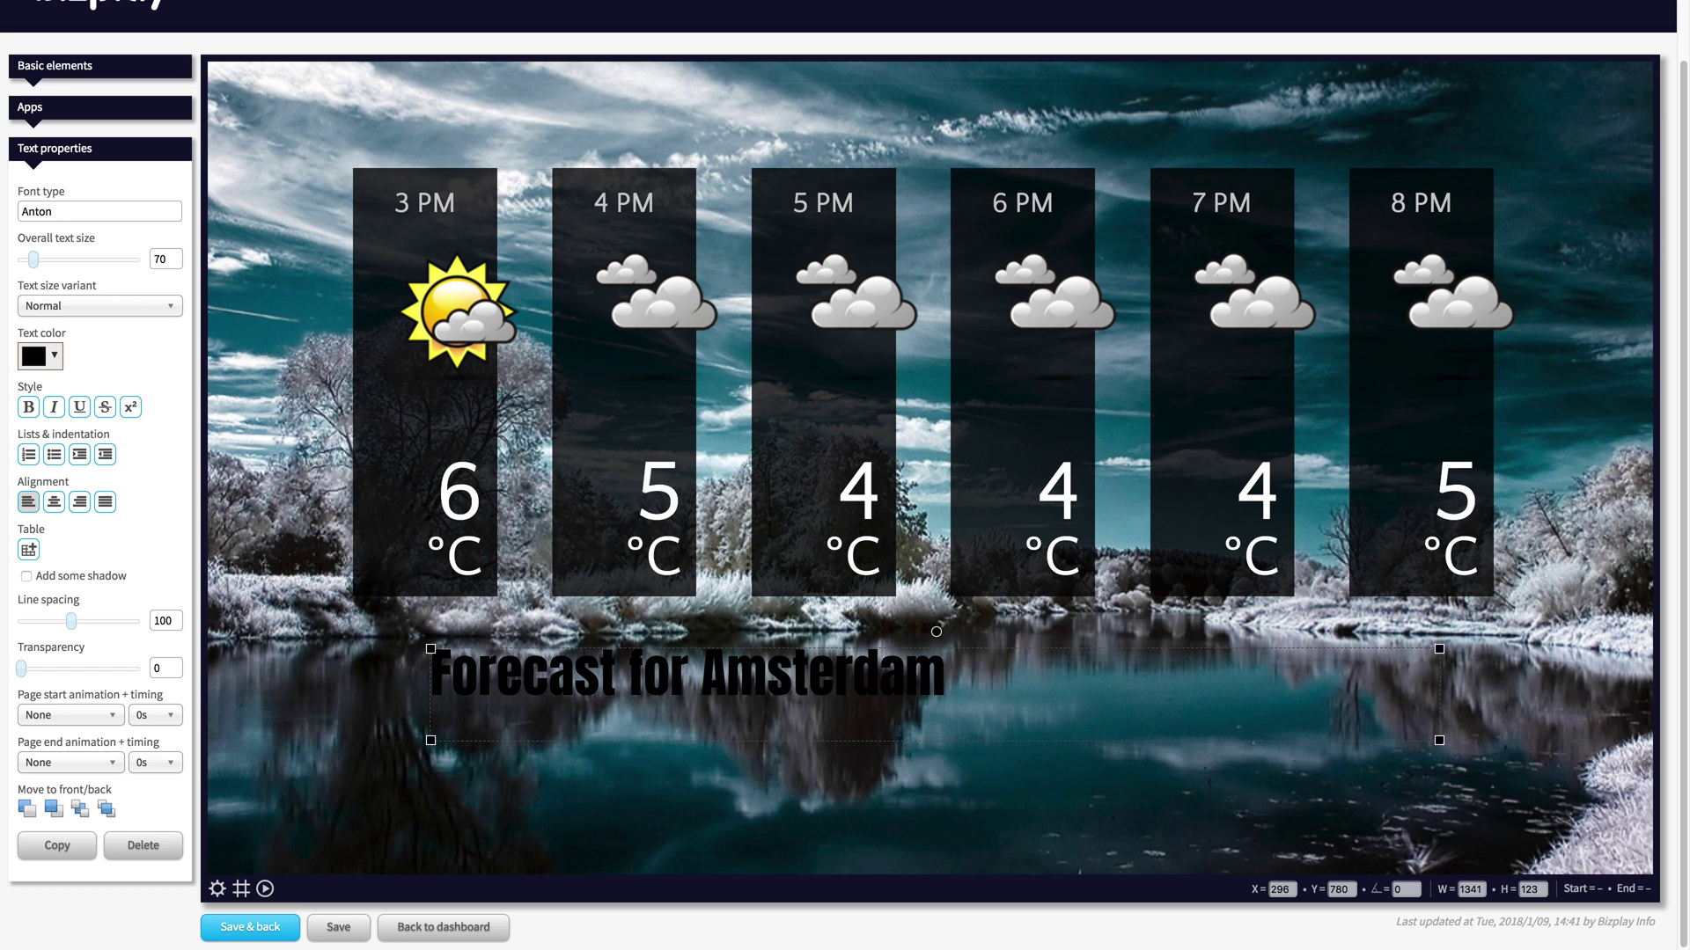
Step: Centre the title, make it white at size 129, and save the page
left_click(53, 501)
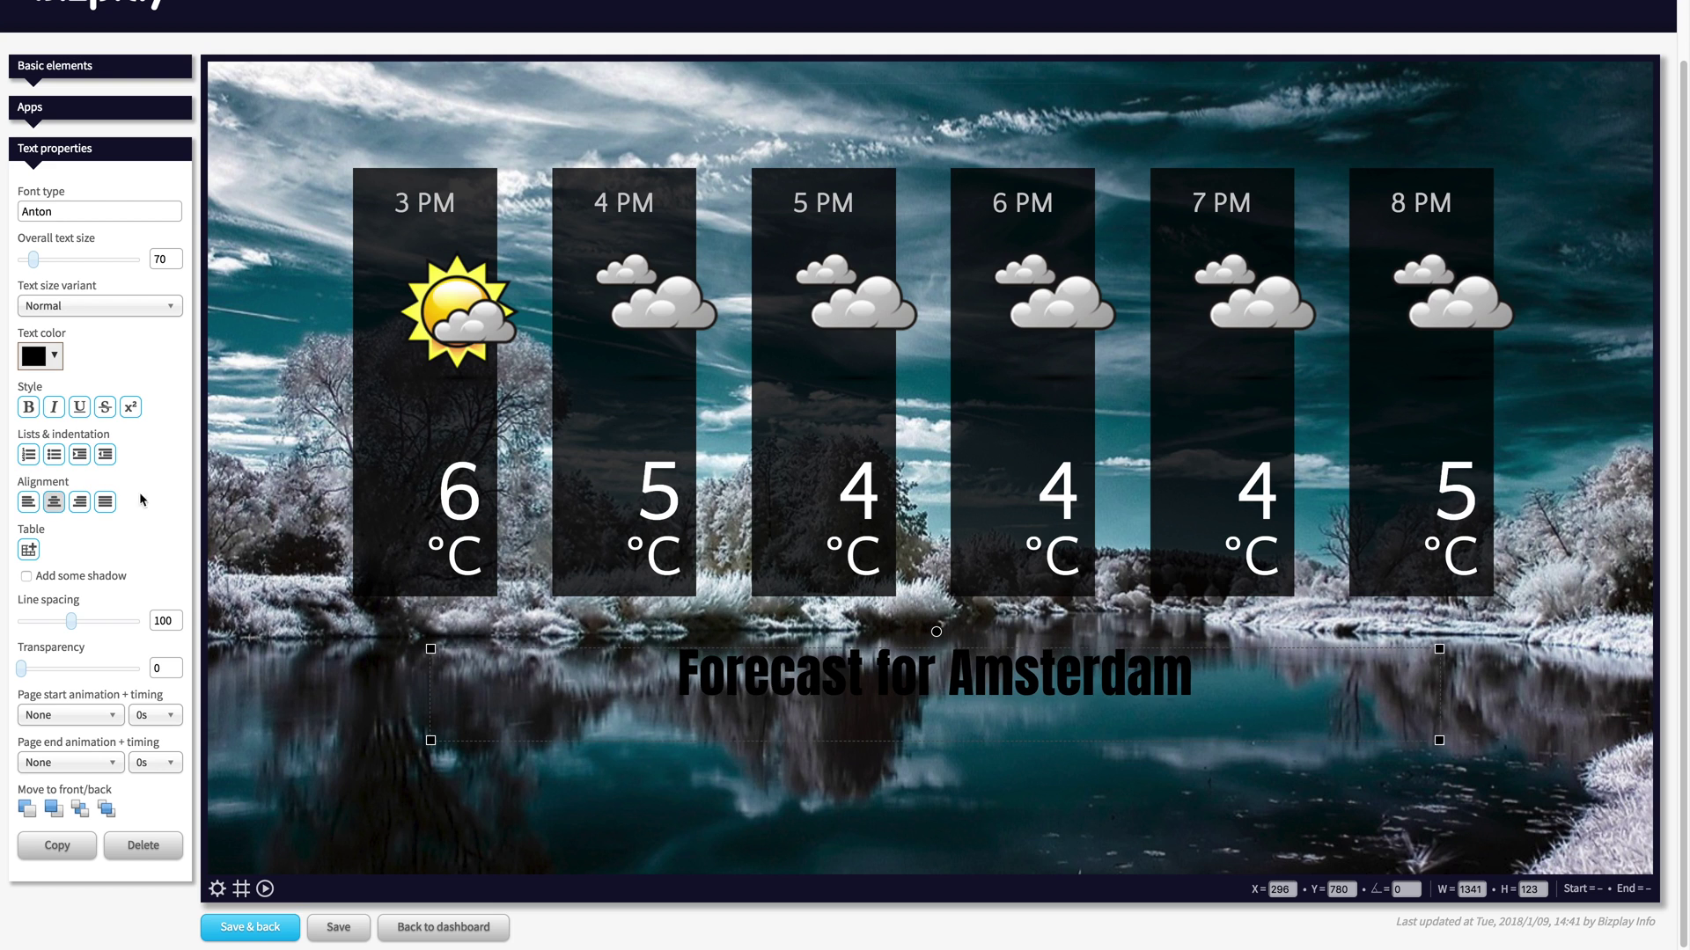
triple_click(779, 678)
left_click(40, 356)
left_click(35, 389)
left_click_drag(31, 256, 45, 259)
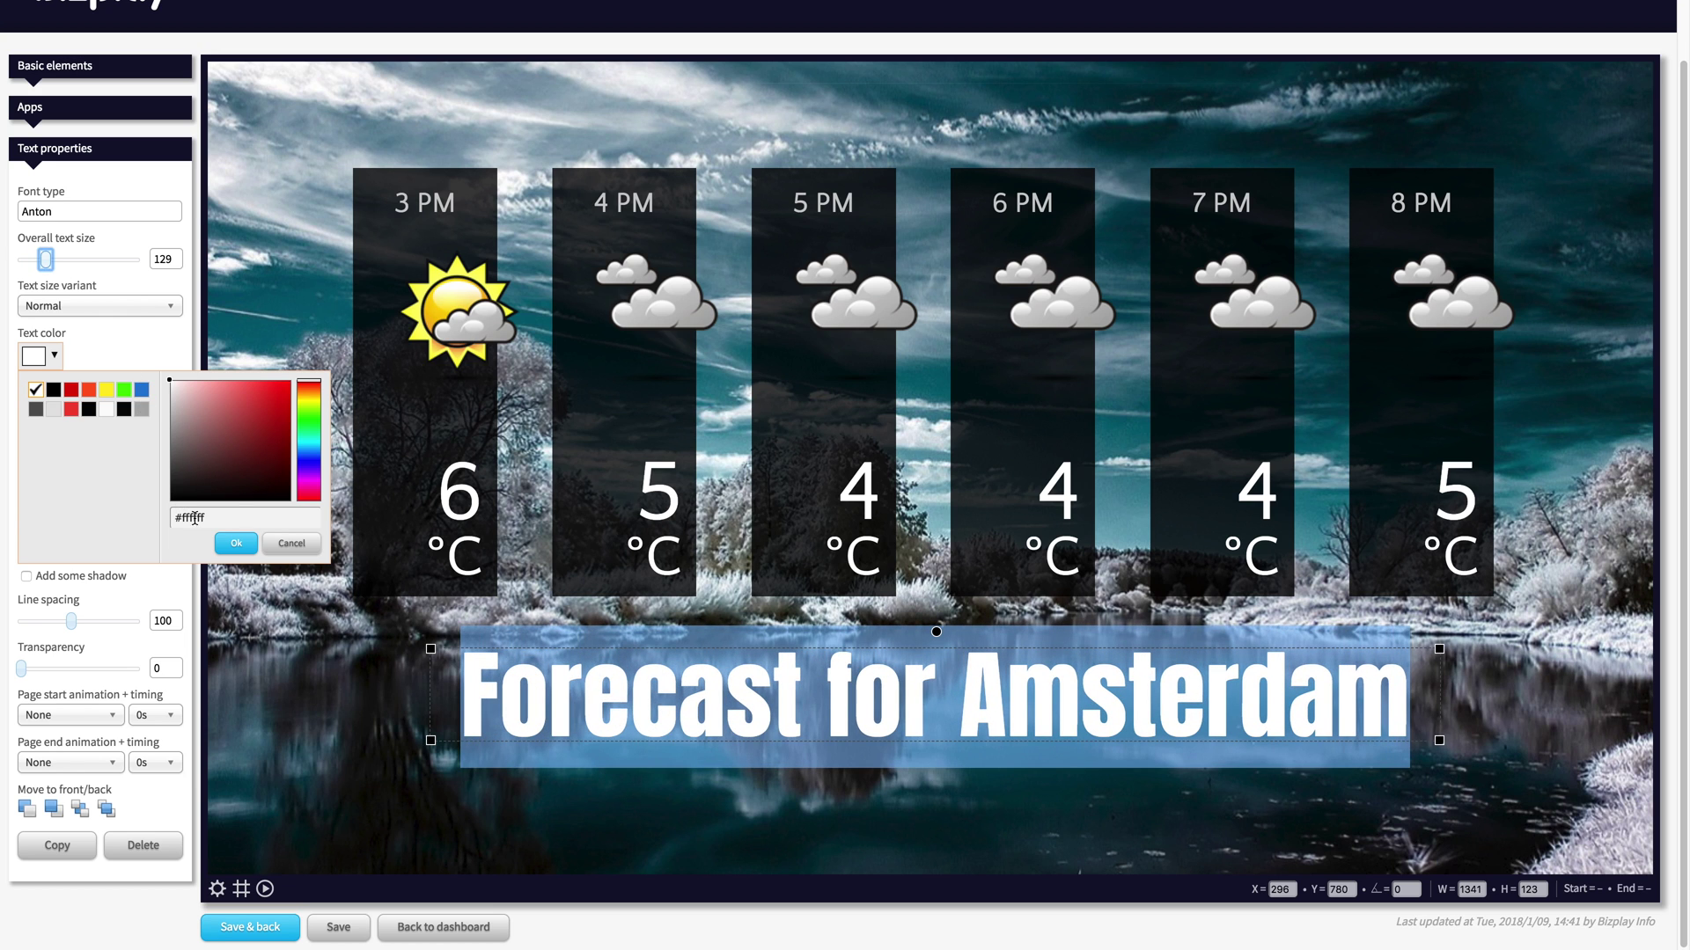
left_click(236, 543)
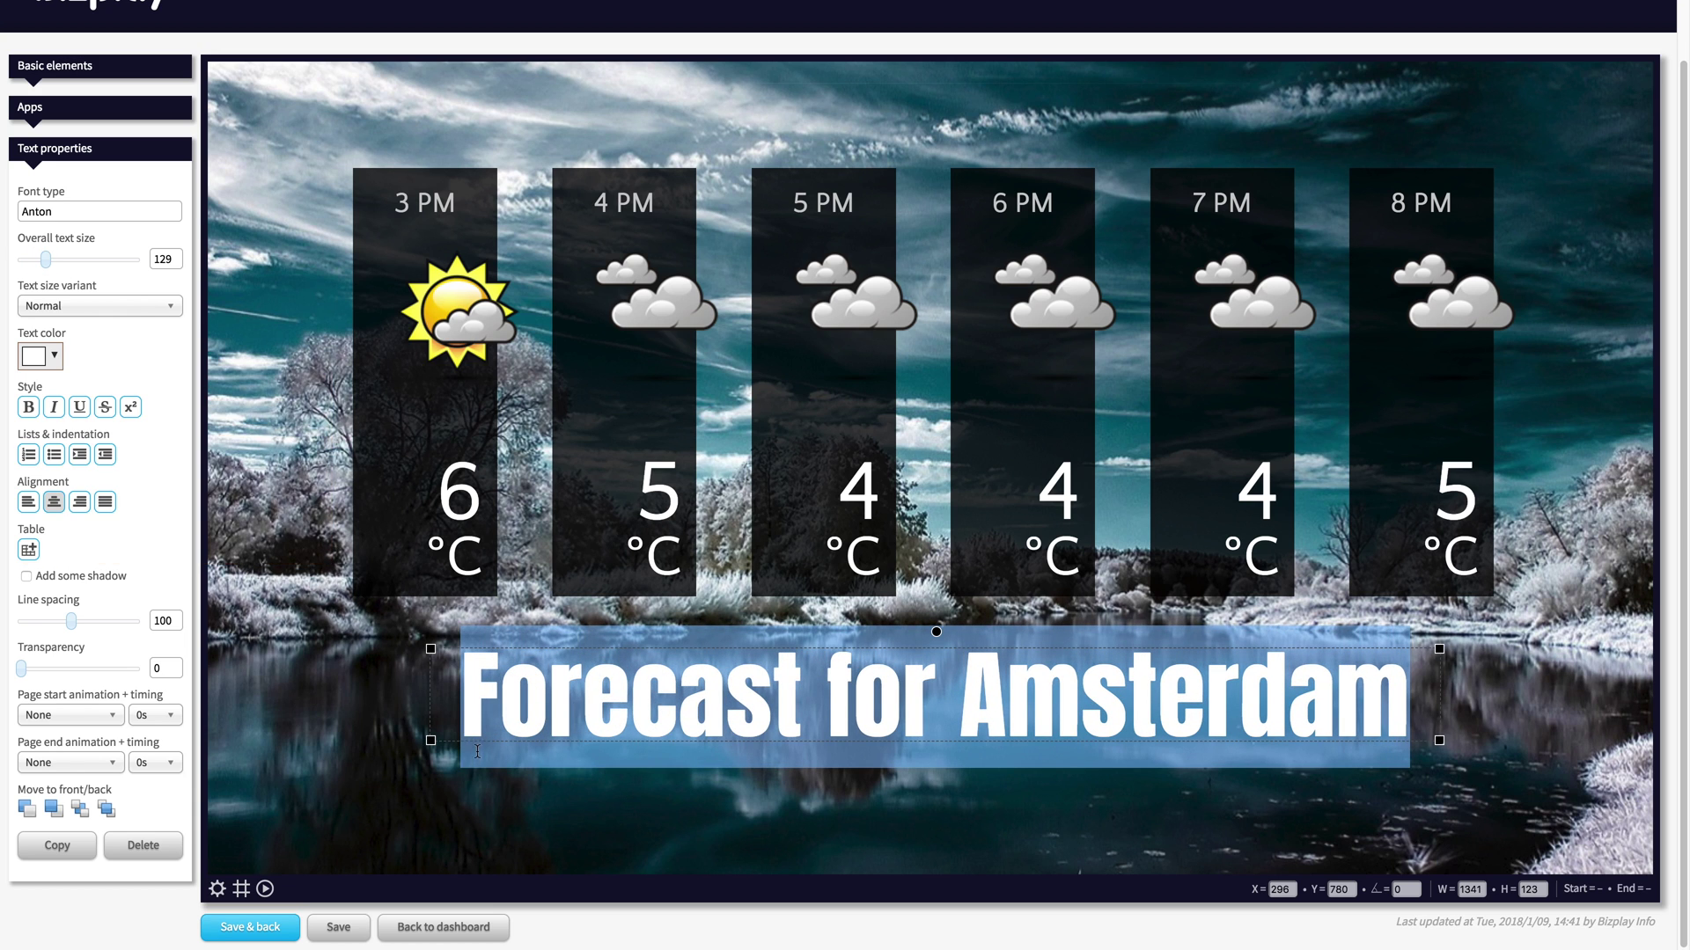
left_click_drag(479, 741, 475, 756)
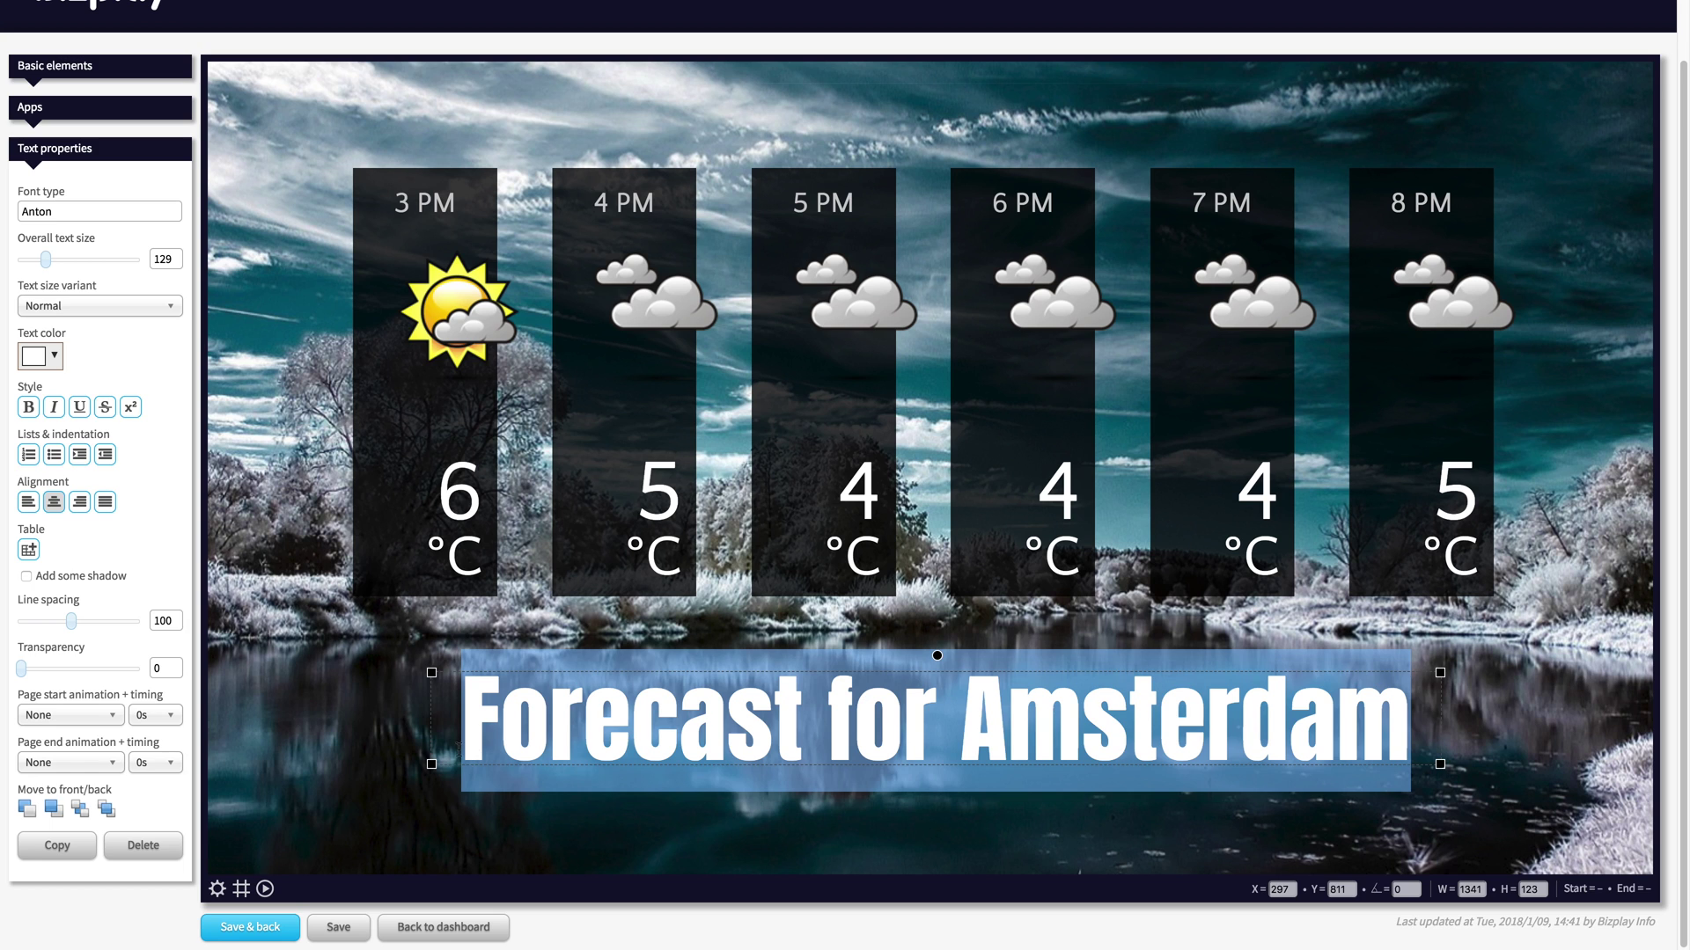
left_click(410, 759)
left_click(278, 923)
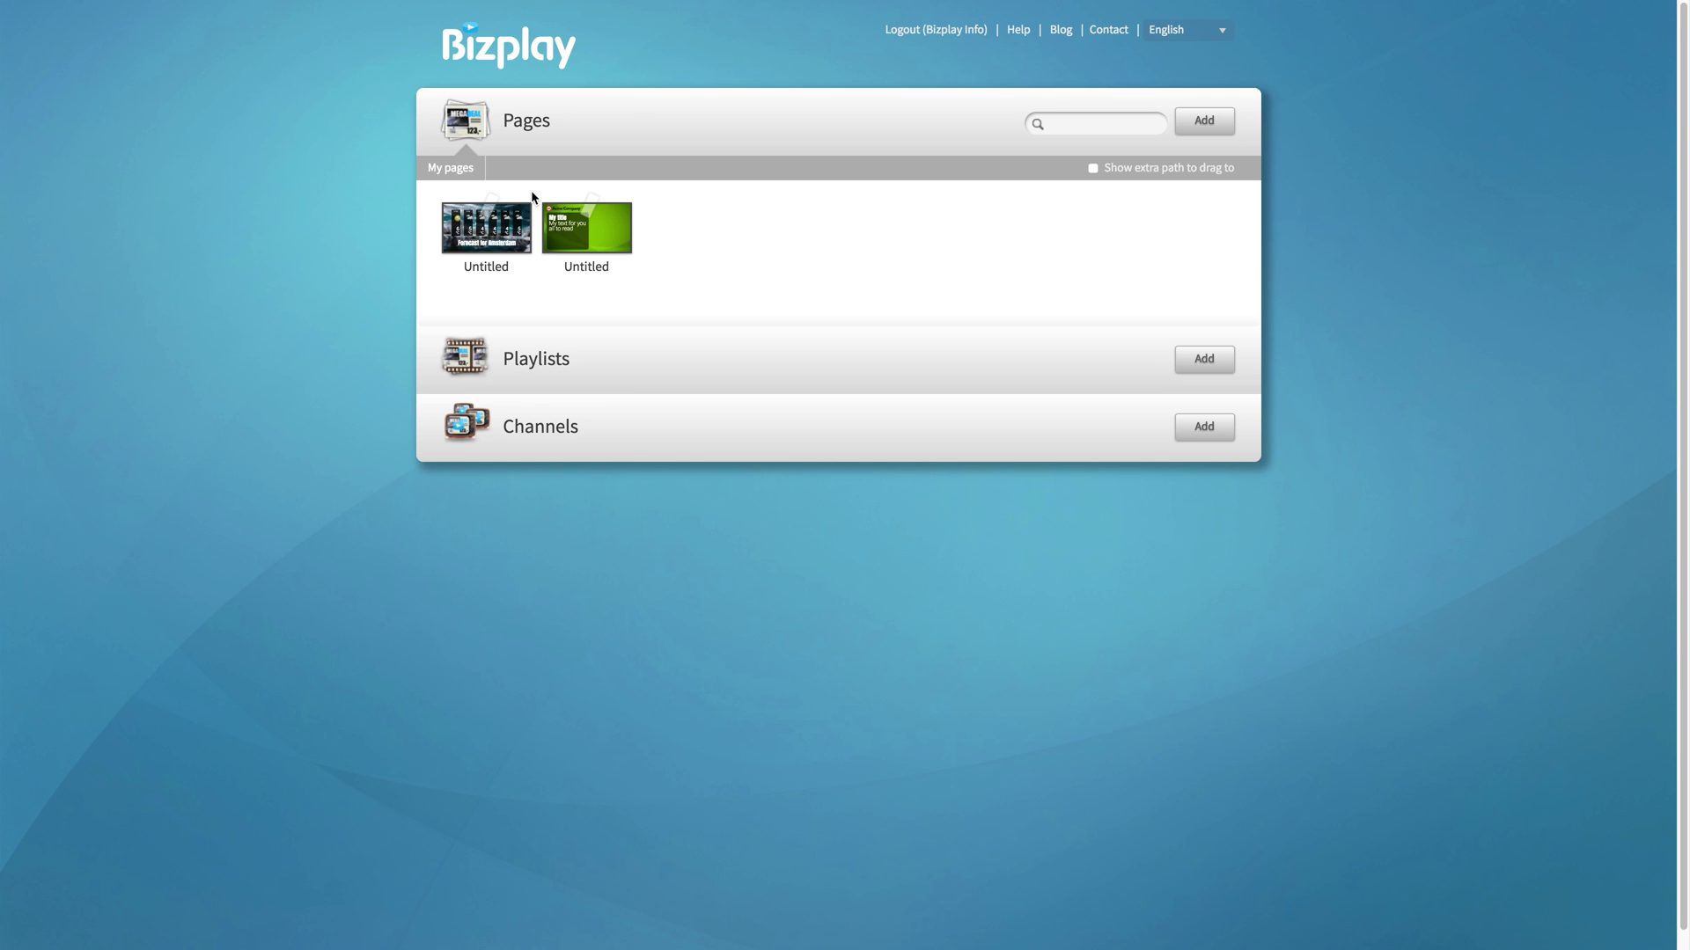
Step: Create a new playlist containing the green Acme page and the Amsterdam forecast page
left_click(503, 376)
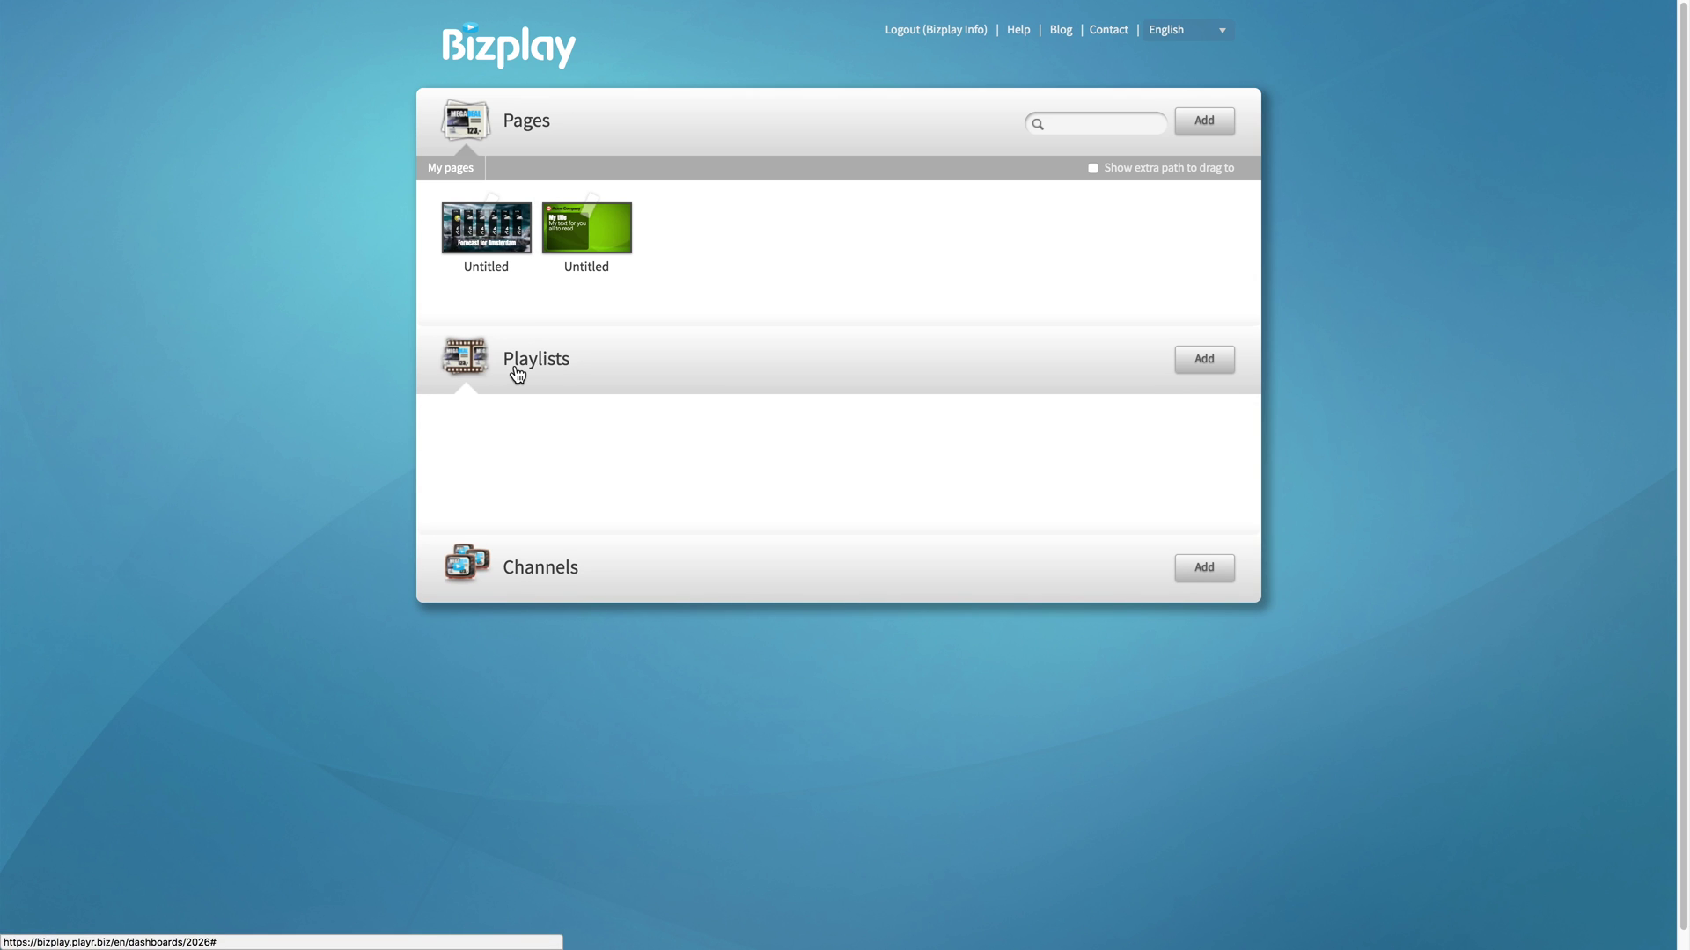
left_click(1204, 361)
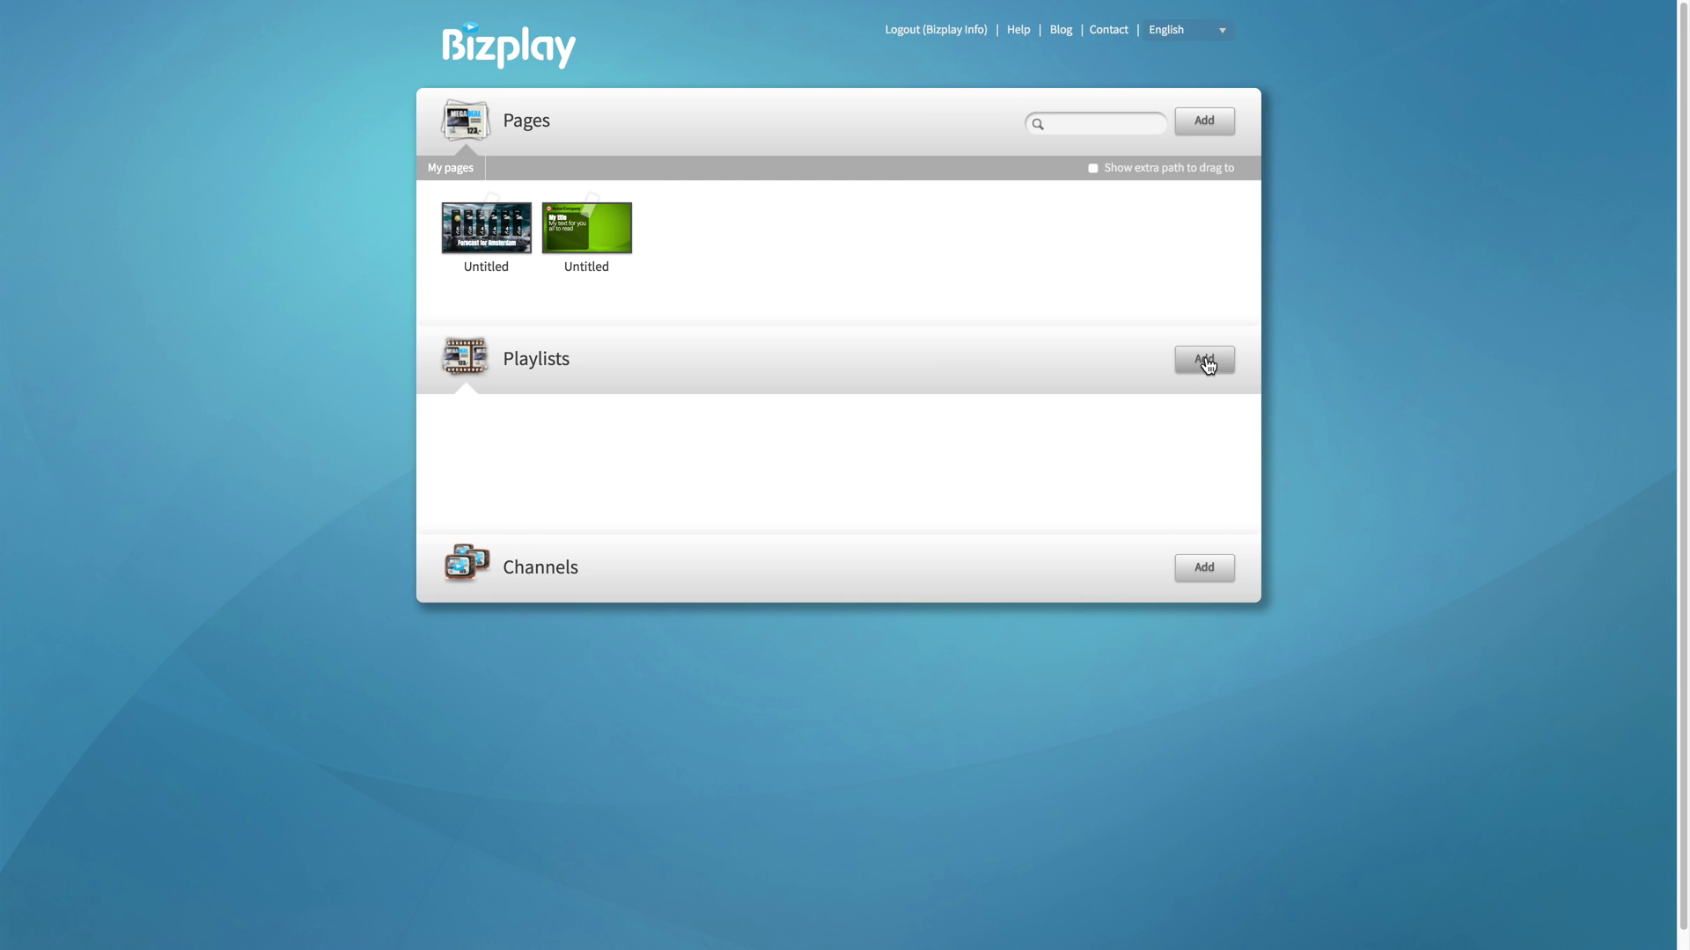
left_click_drag(583, 236, 493, 438)
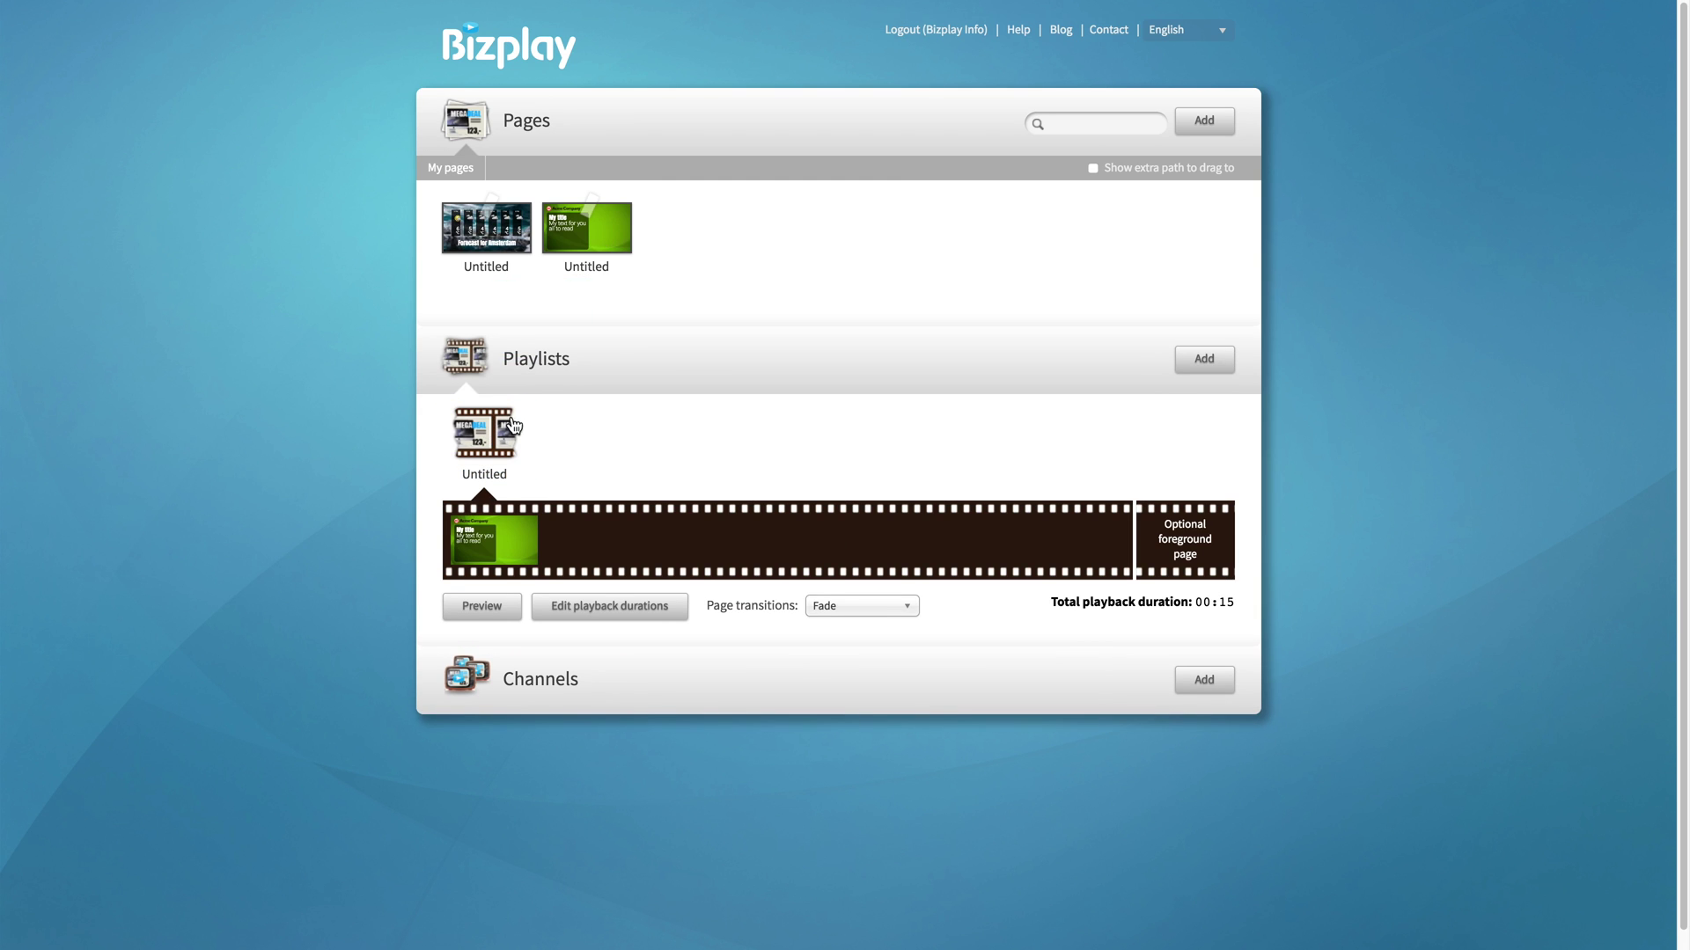
left_click_drag(493, 249, 605, 551)
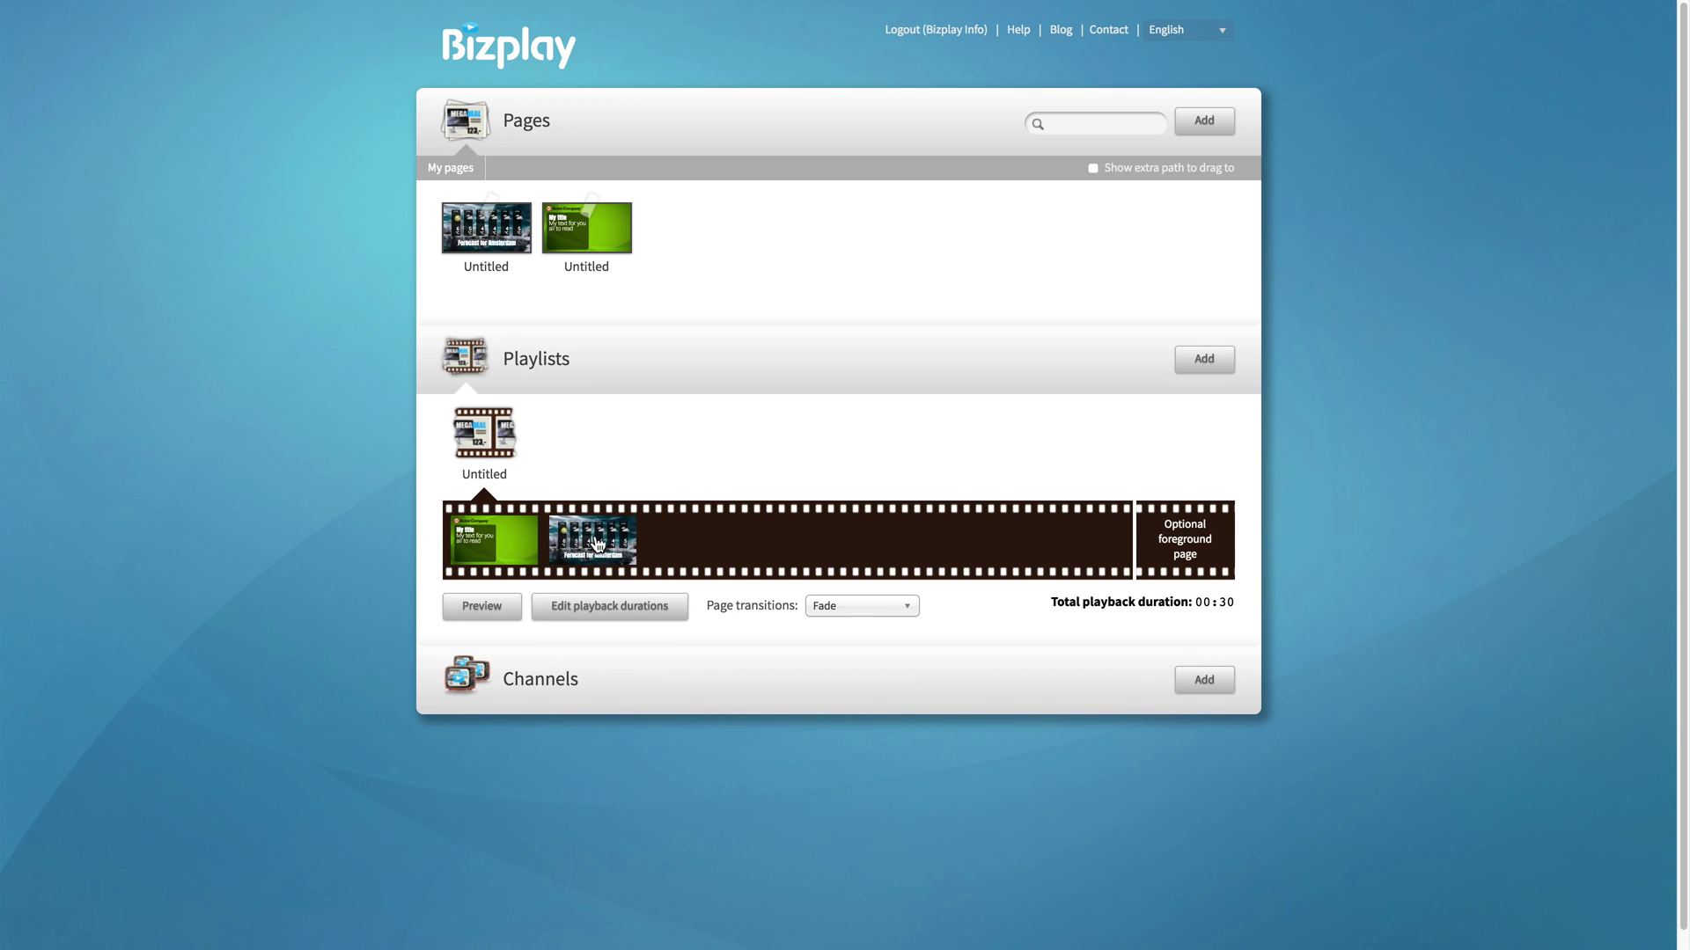
Step: Set each page to play 5 seconds with Random transitions, then preview the playlist
left_click(605, 609)
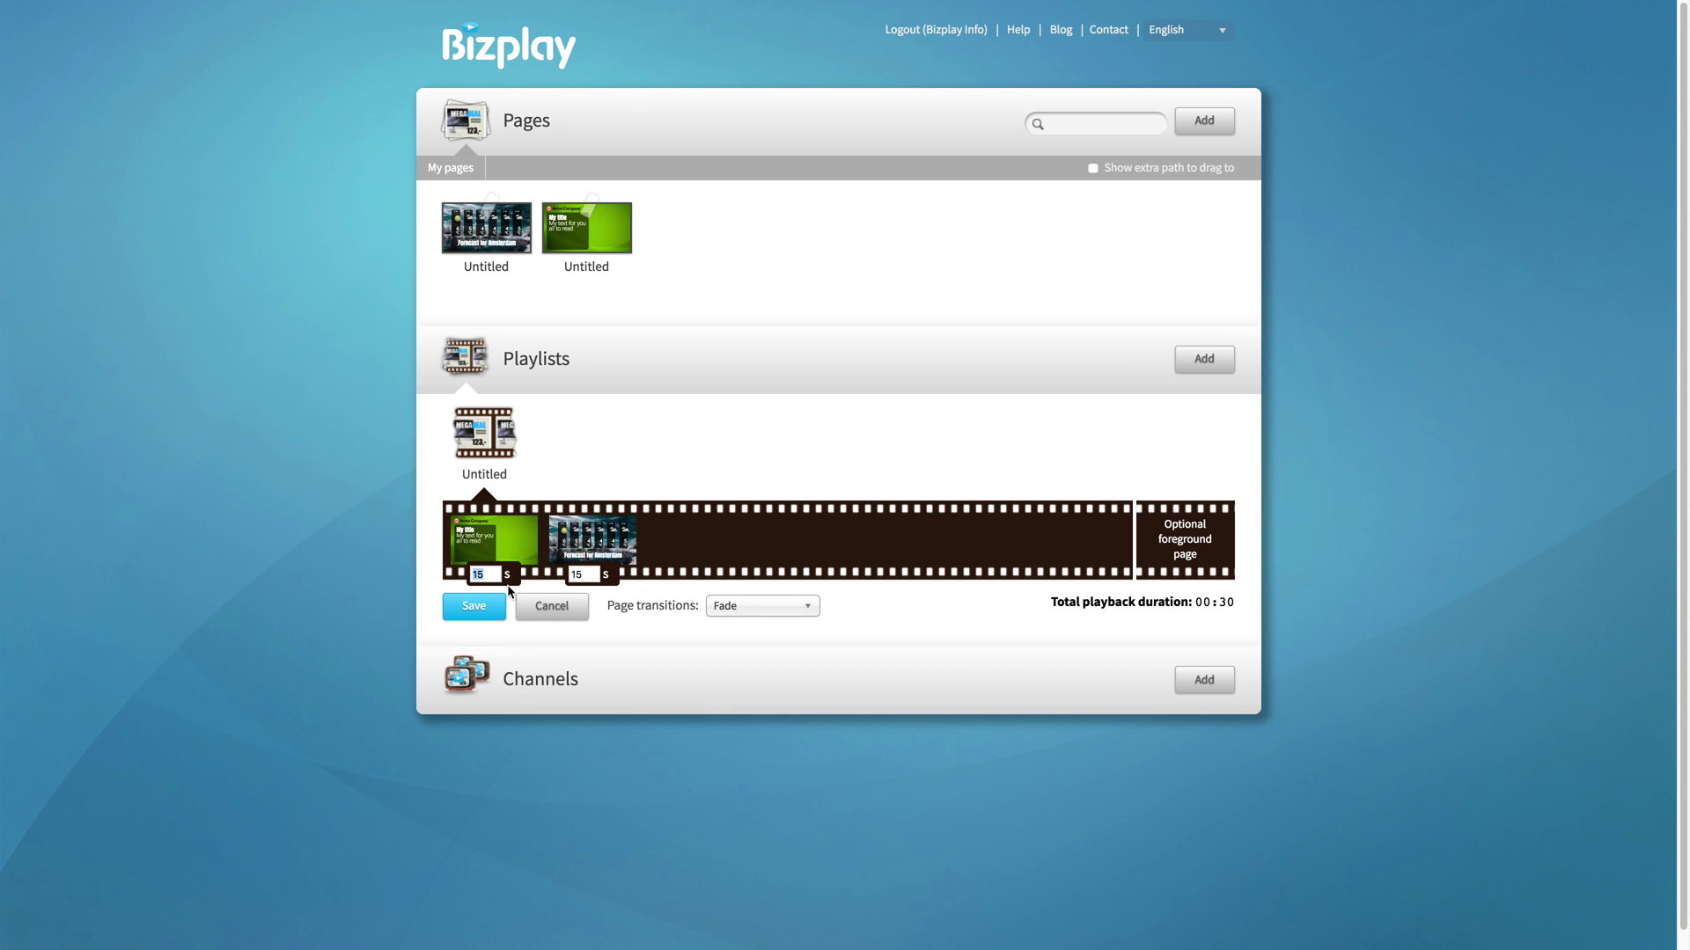
type("5")
left_click(750, 616)
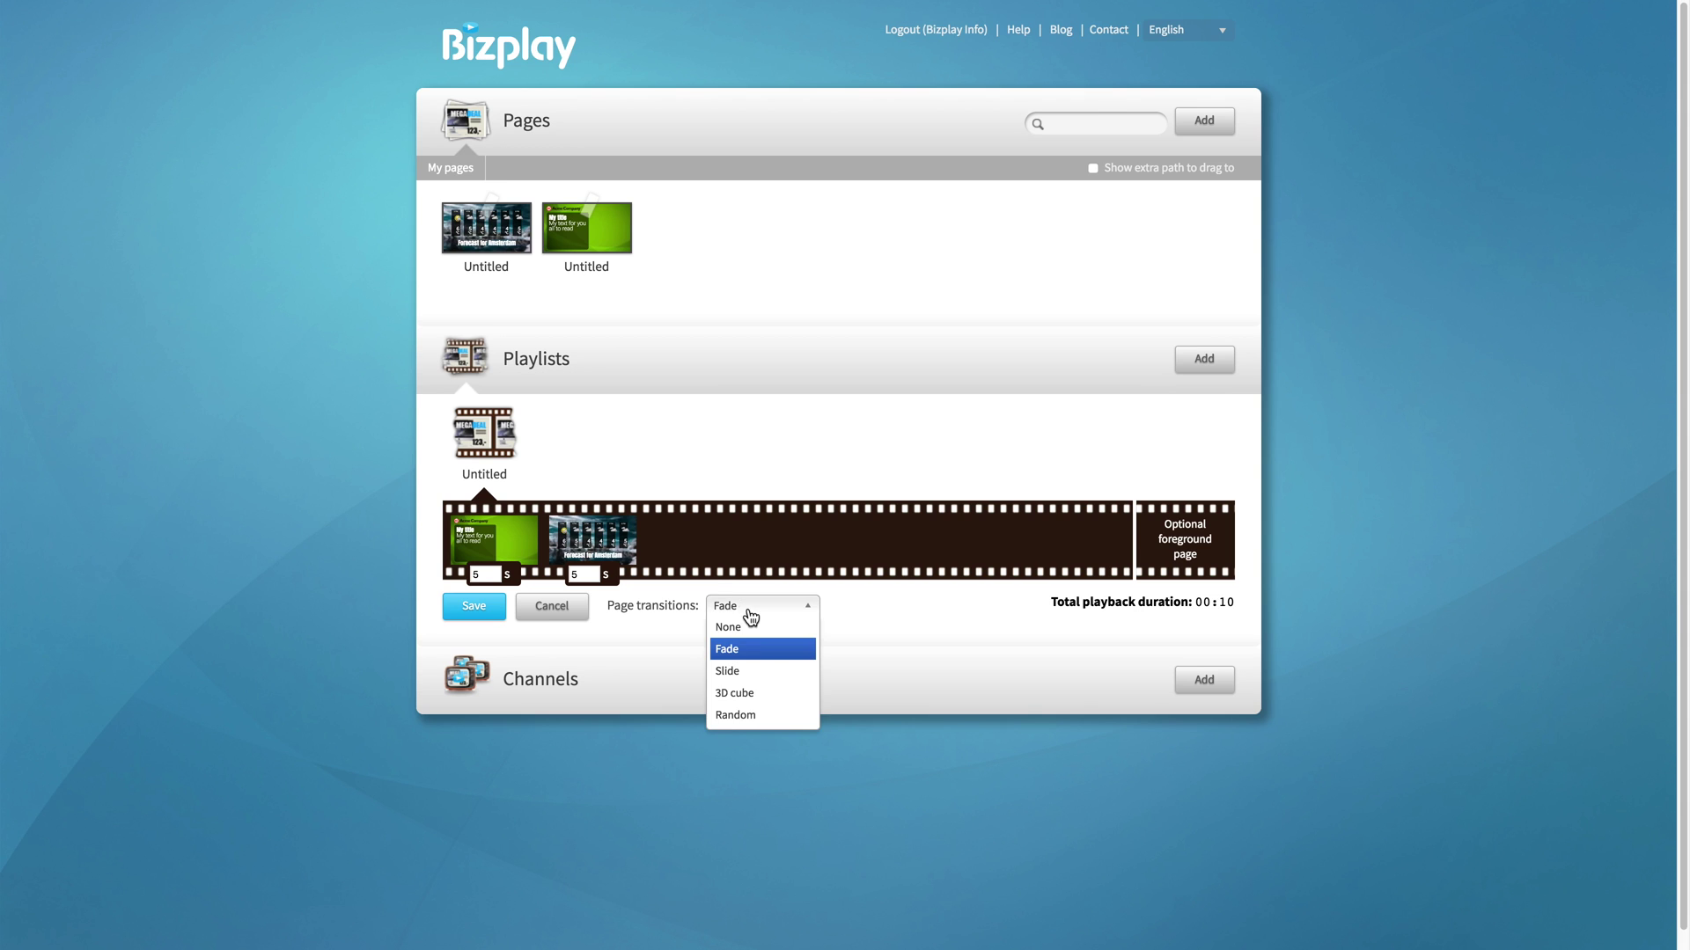
left_click(539, 619)
left_click(480, 616)
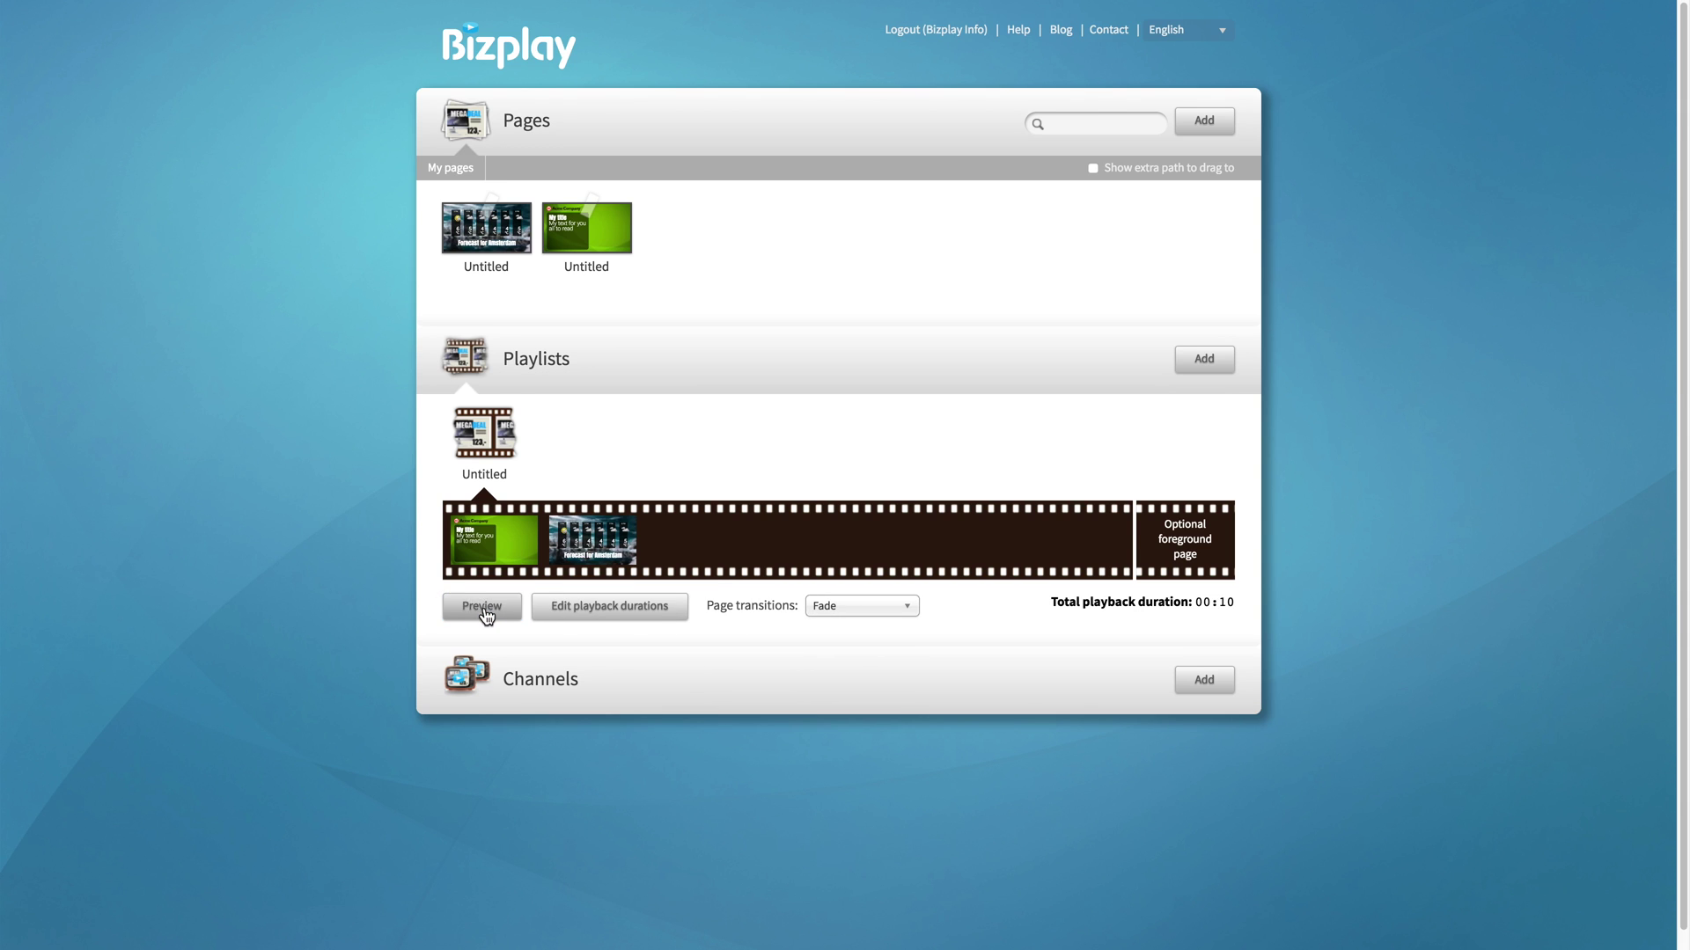
left_click(854, 606)
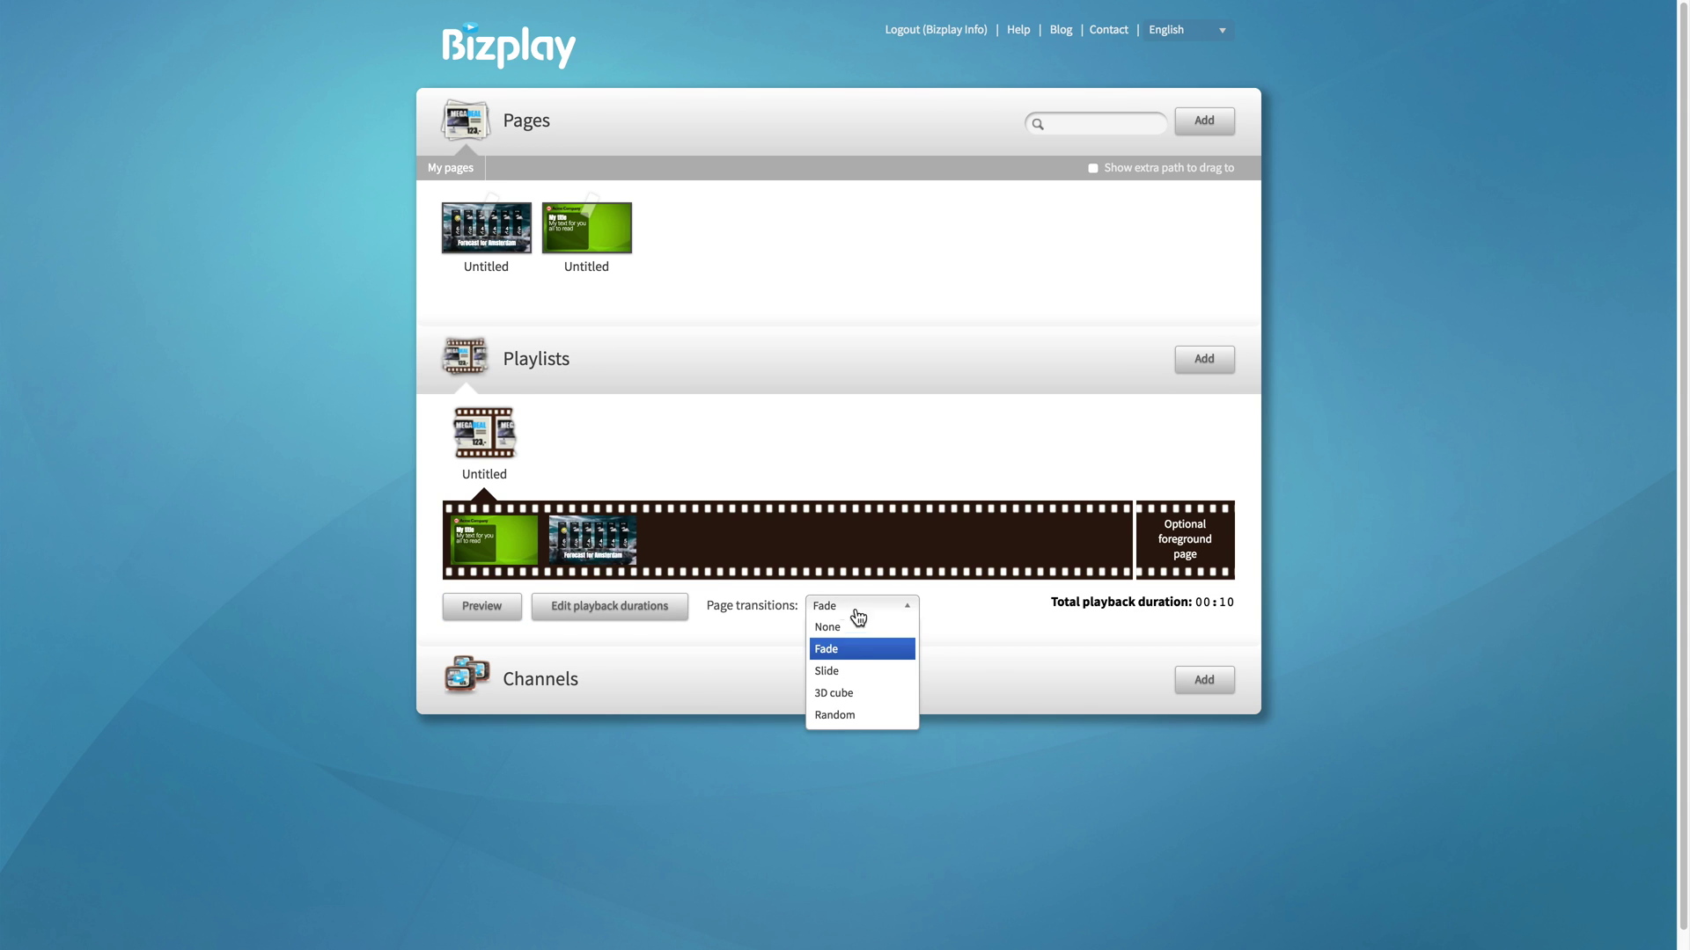
left_click(837, 702)
left_click(849, 606)
left_click(843, 714)
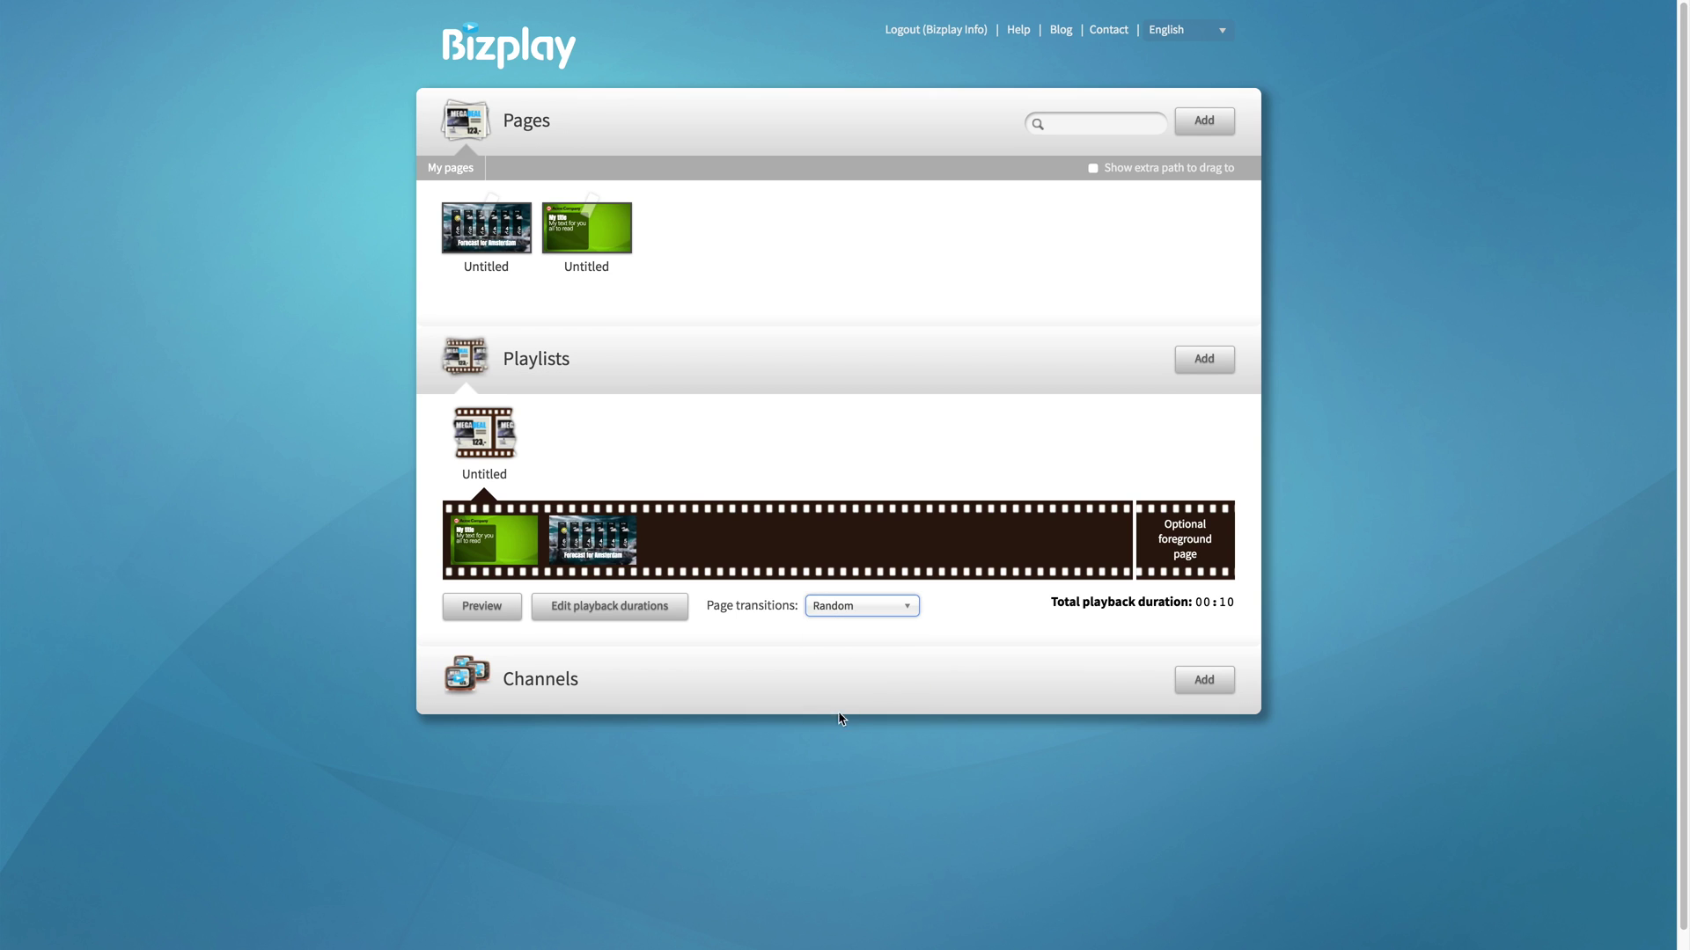
left_click(505, 620)
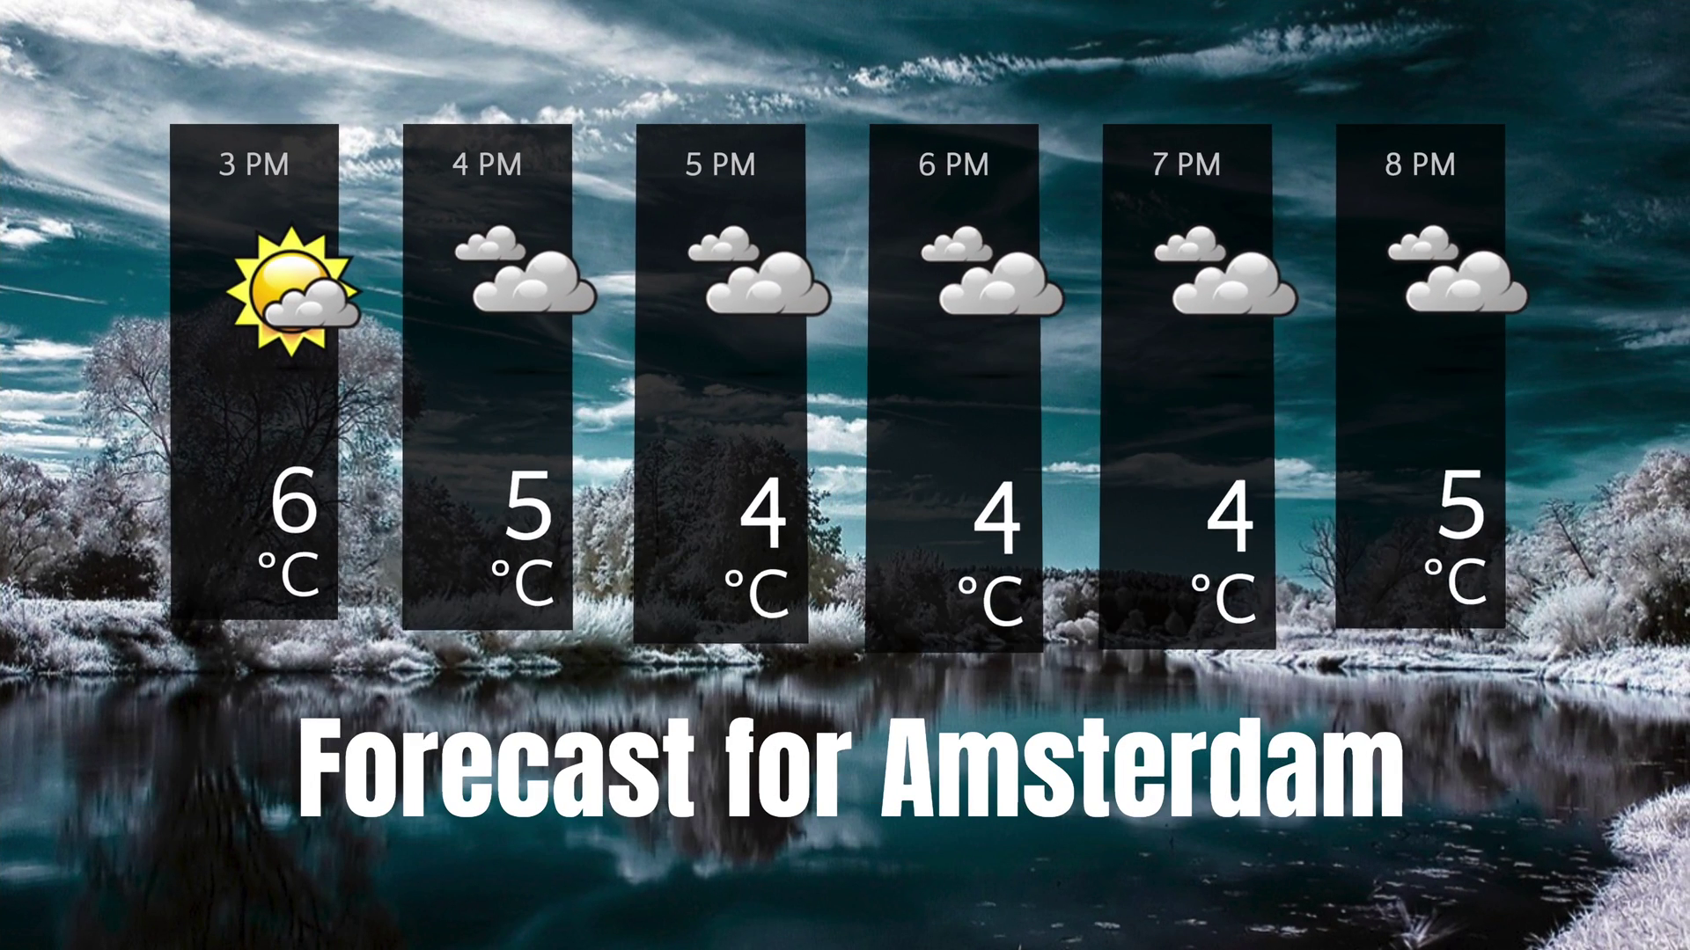
Step: Exit the full-screen playlist preview with Esc to return to the dashboard
key("Escape")
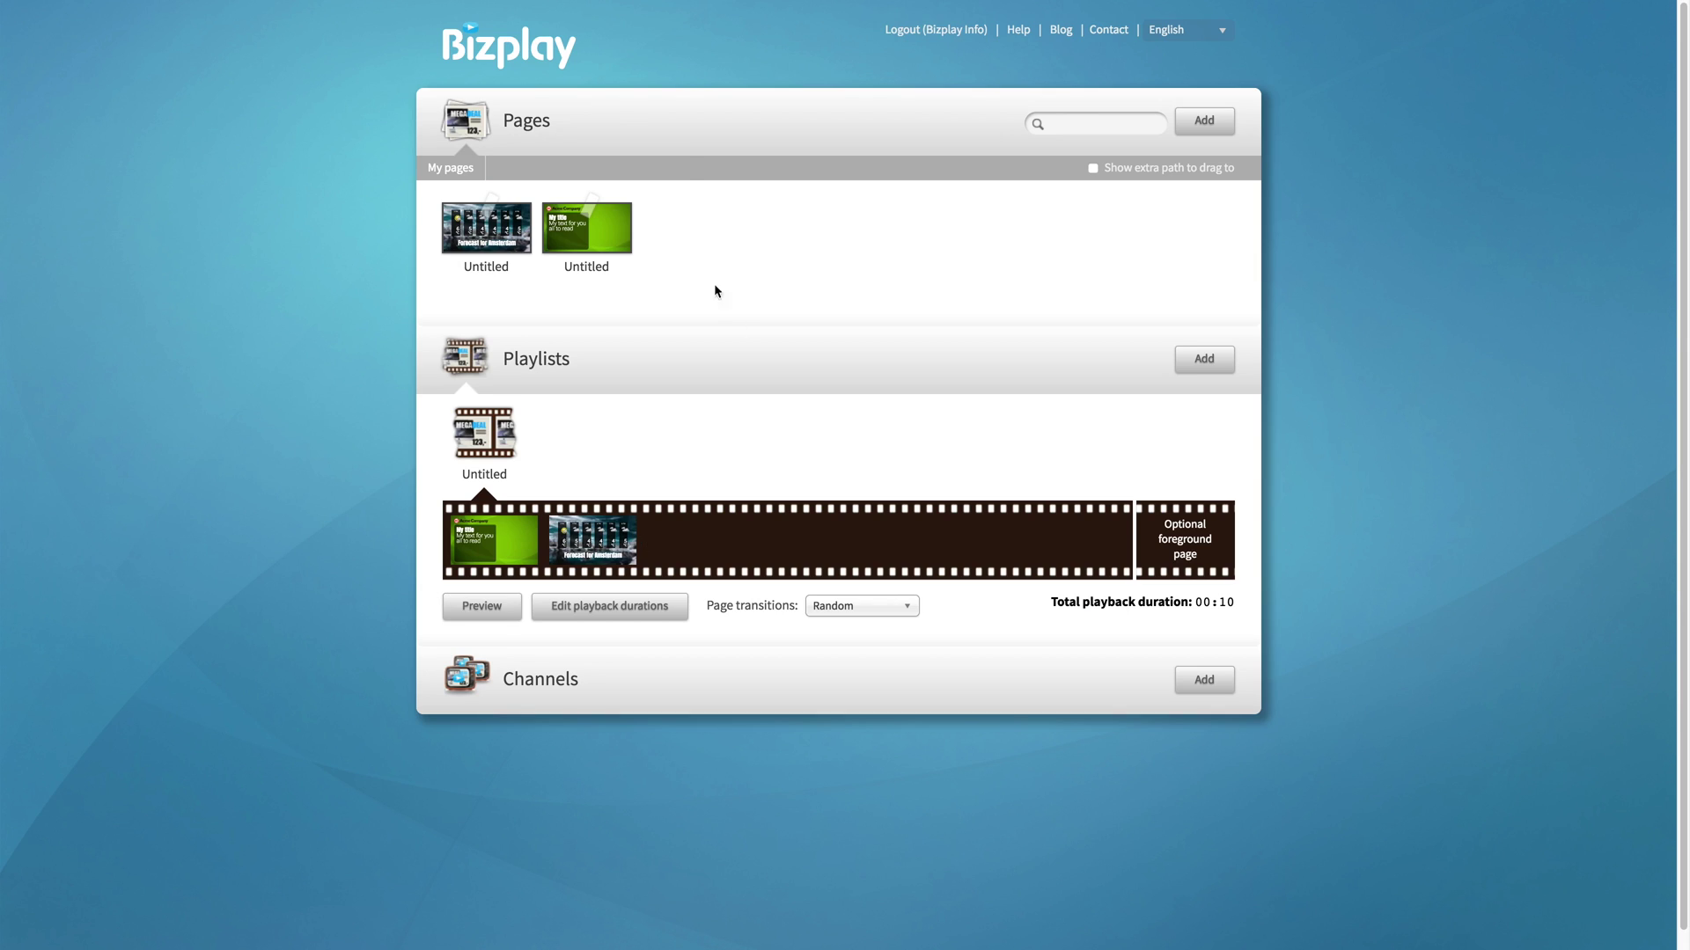
Step: Edit the green Acme page and place a Twitter callout on its right side
mouse_move(607, 227)
left_click(493, 181)
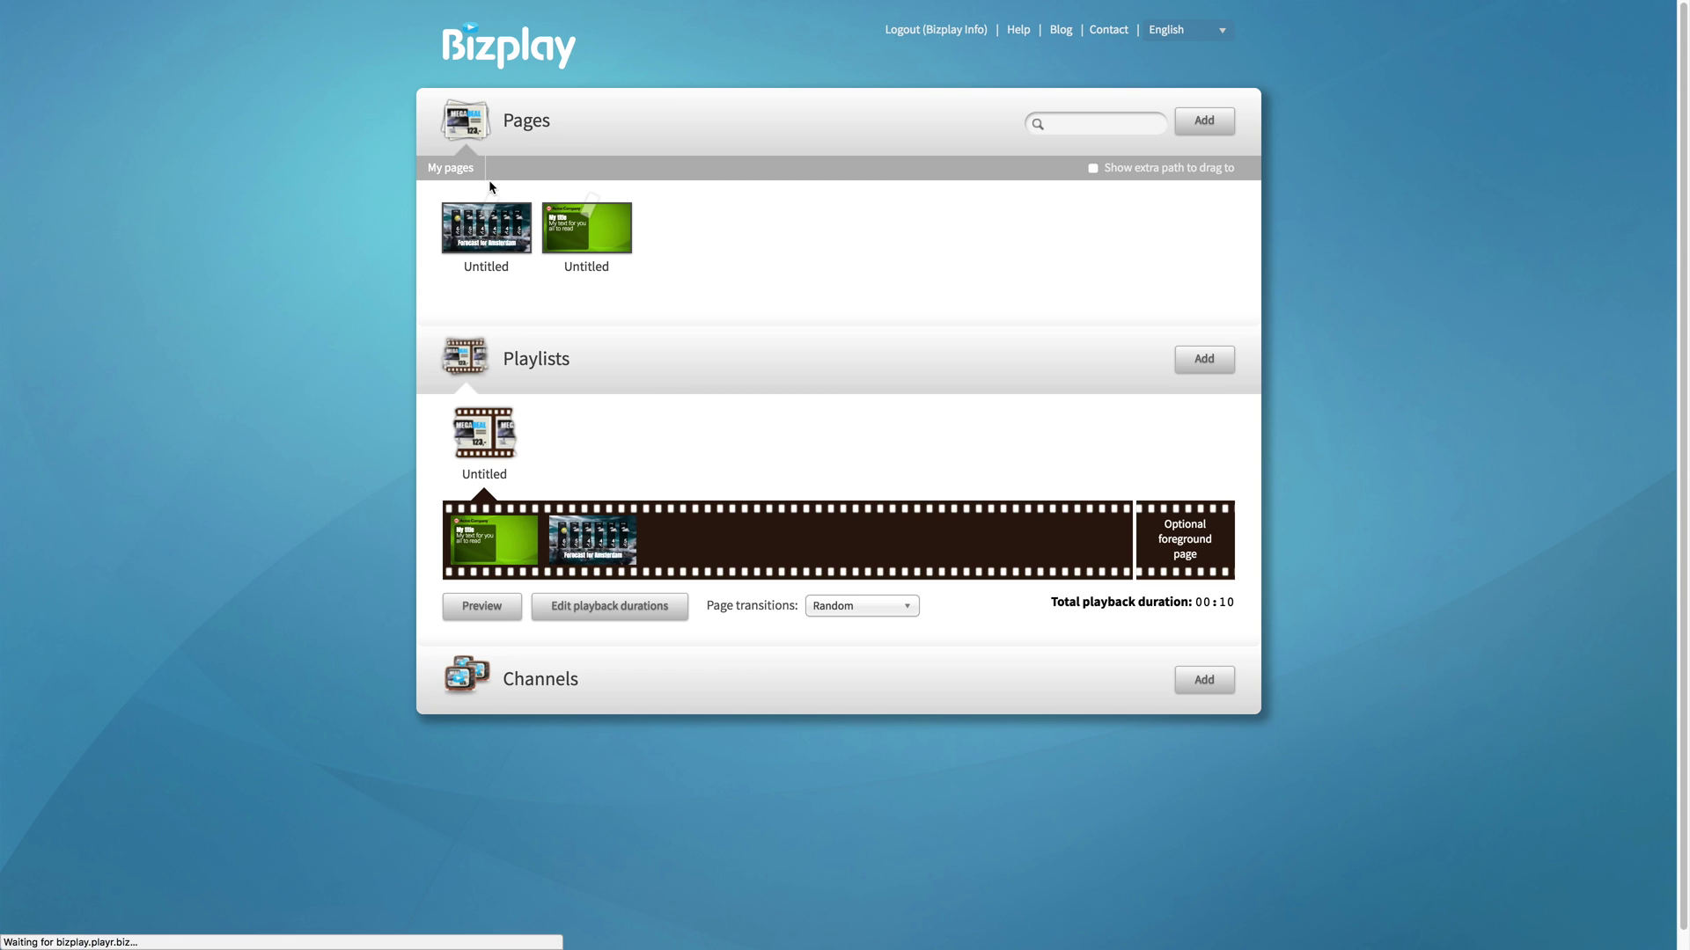
scroll(475, 308, "down", 2)
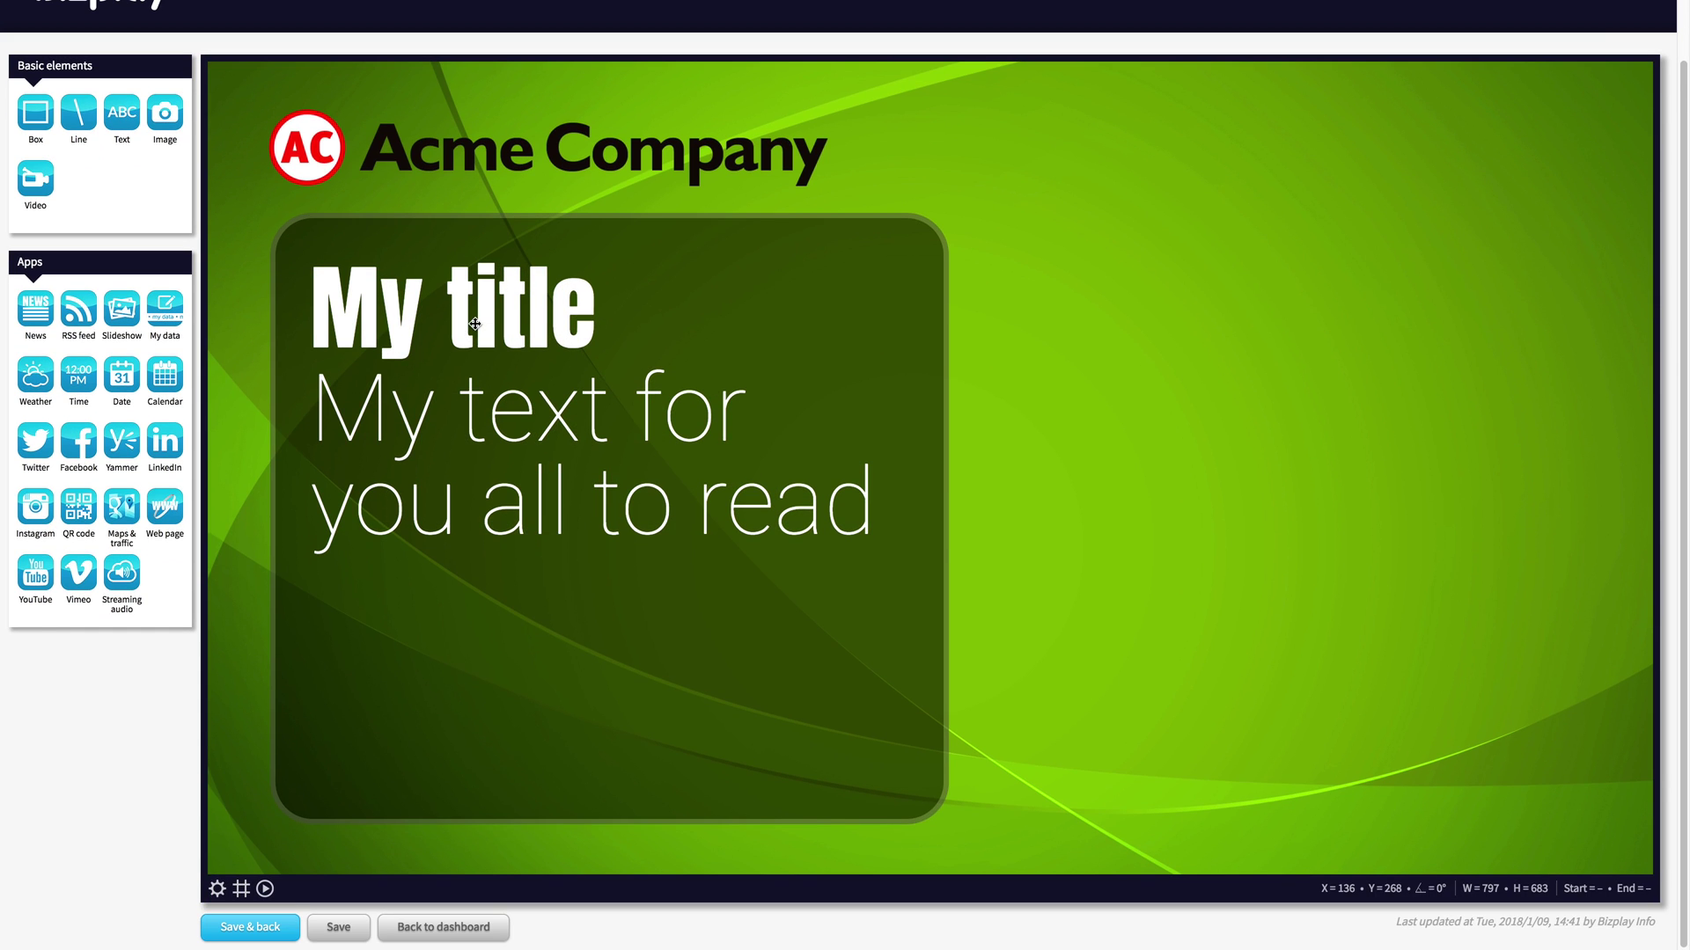
left_click(35, 442)
left_click_drag(354, 222, 1094, 294)
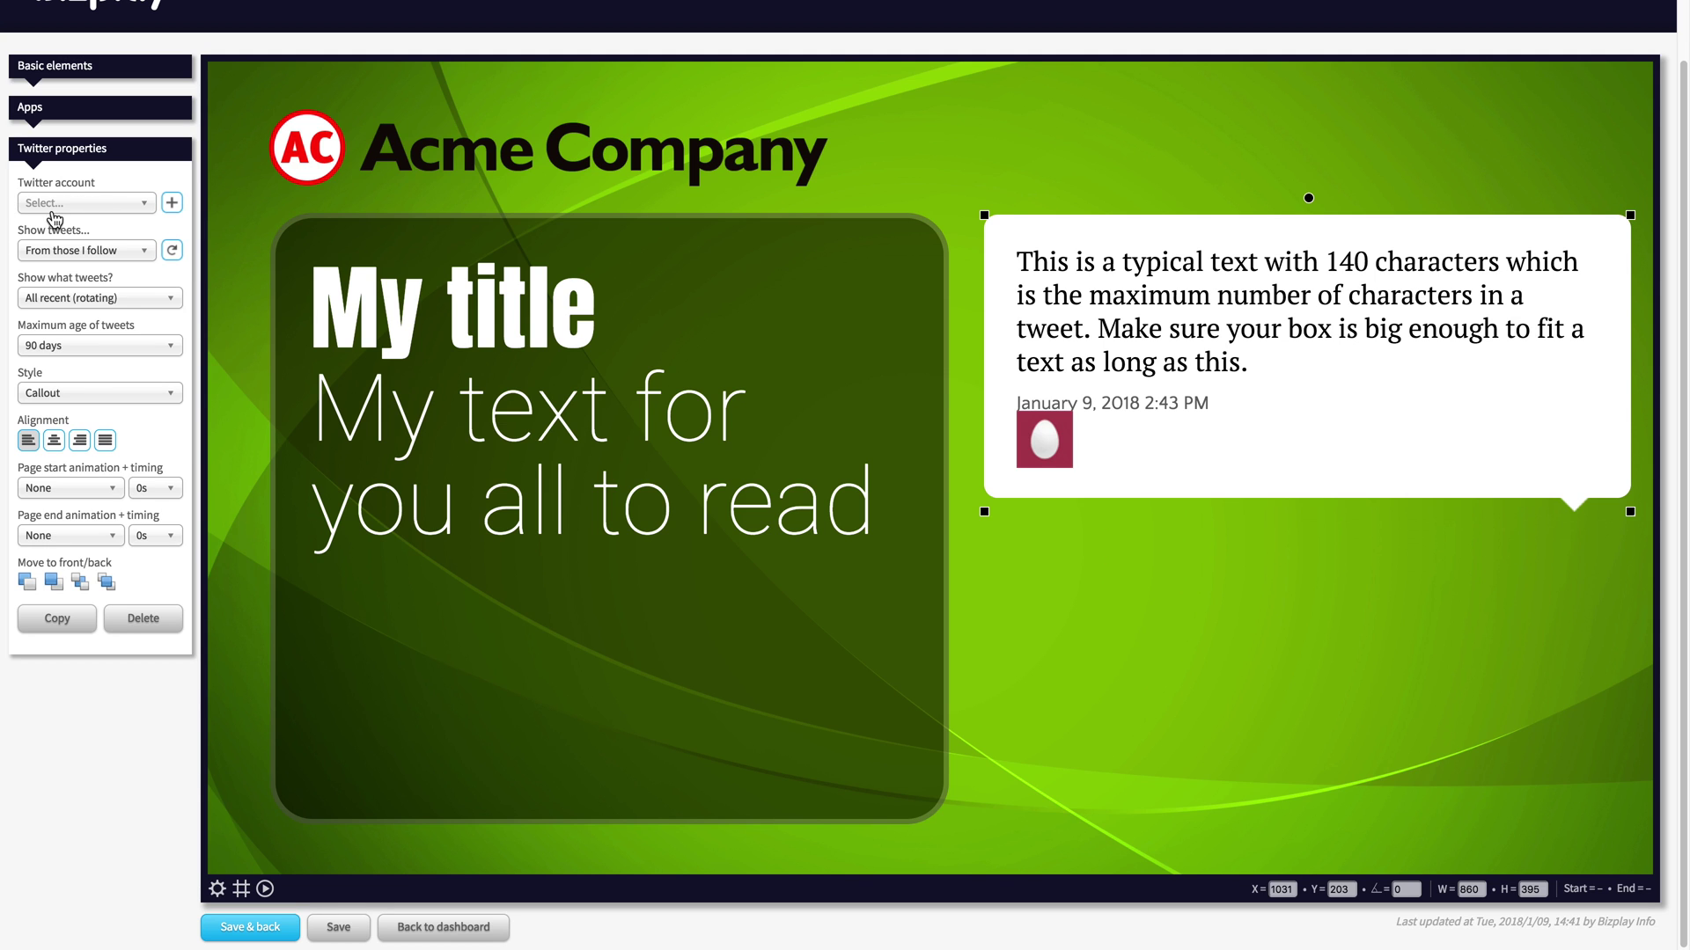
Step: Link the connected Twitter account, show tweets from 'cnn', and refresh the feed
left_click(112, 206)
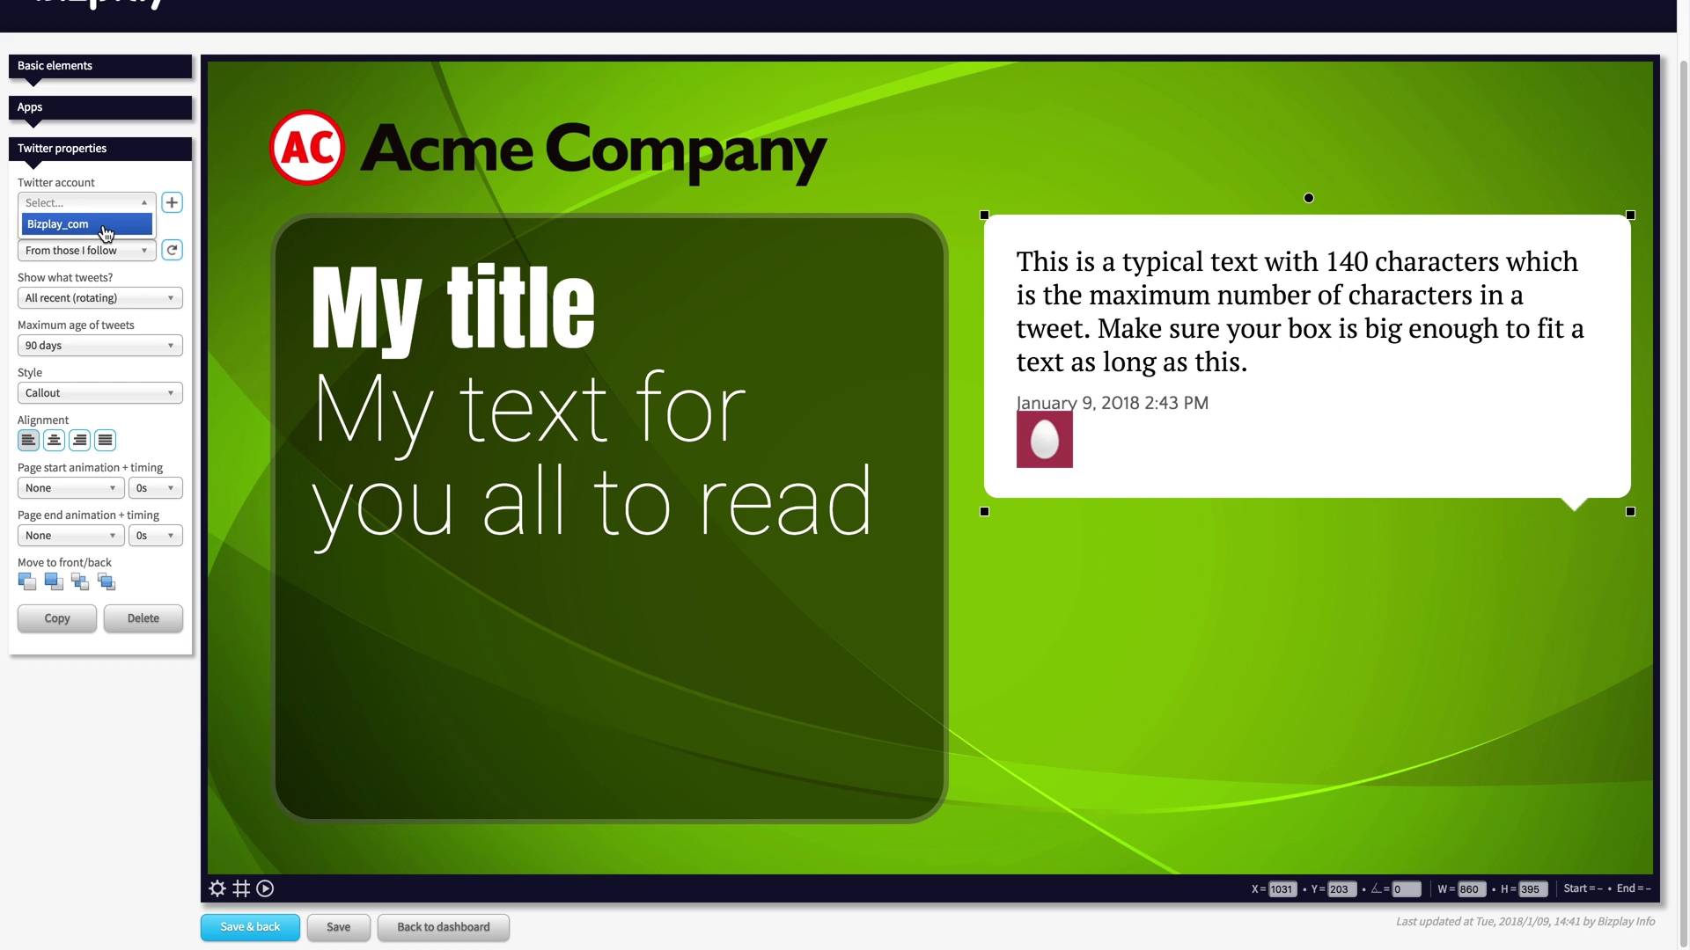
left_click(106, 231)
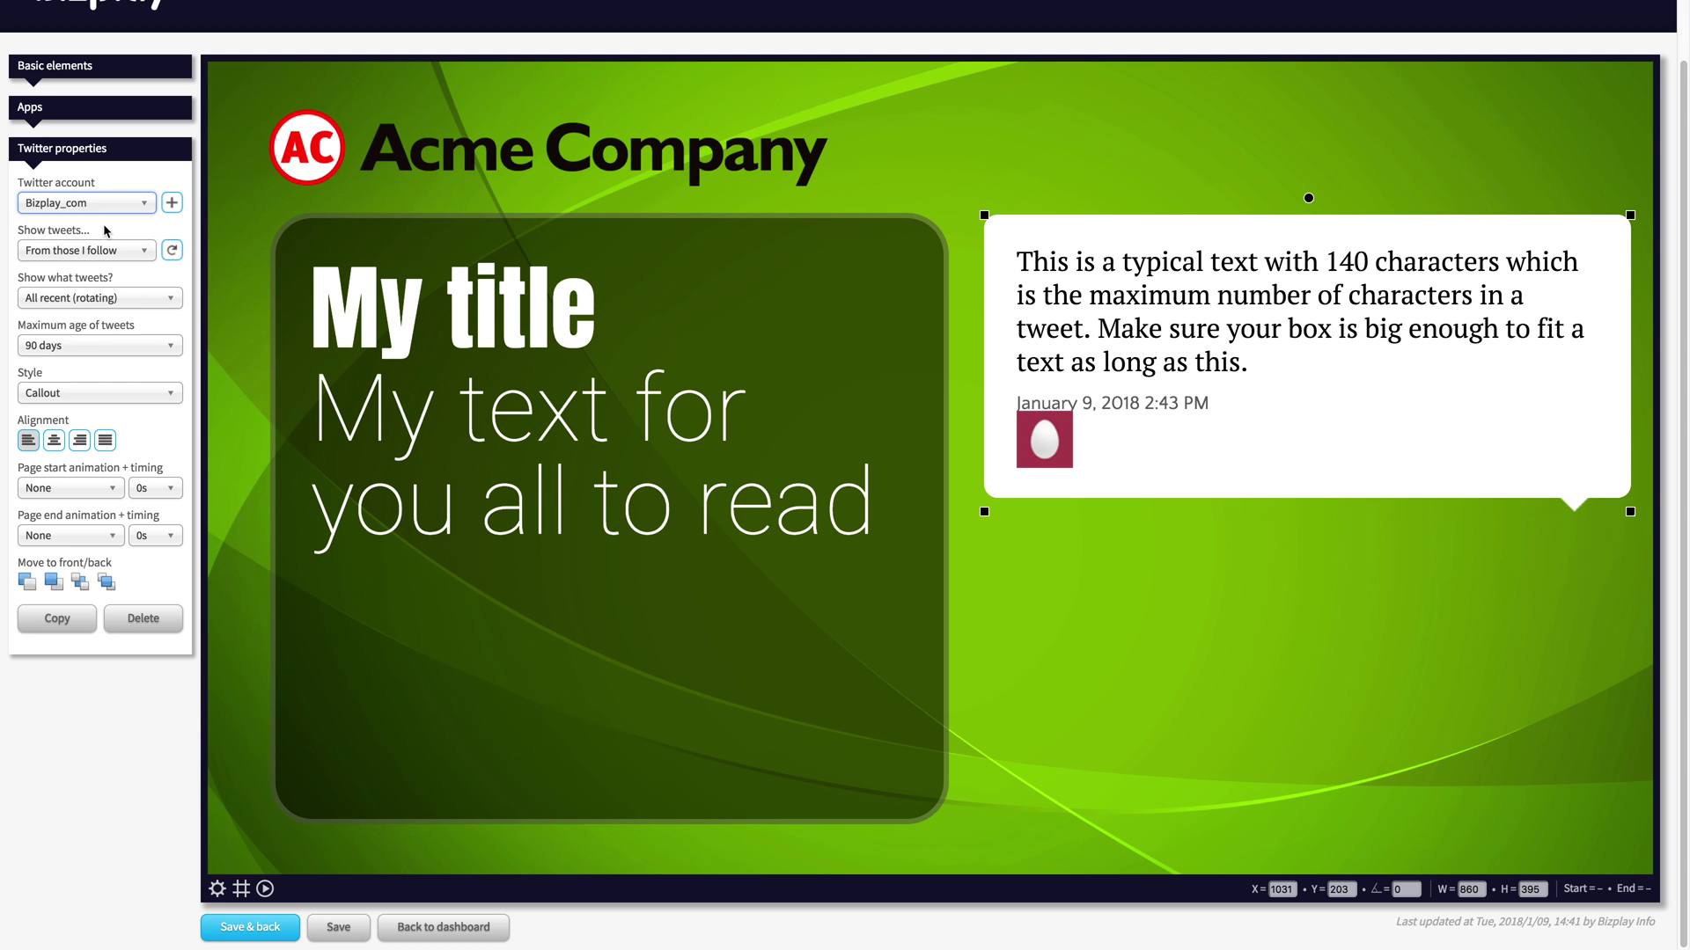
left_click(109, 250)
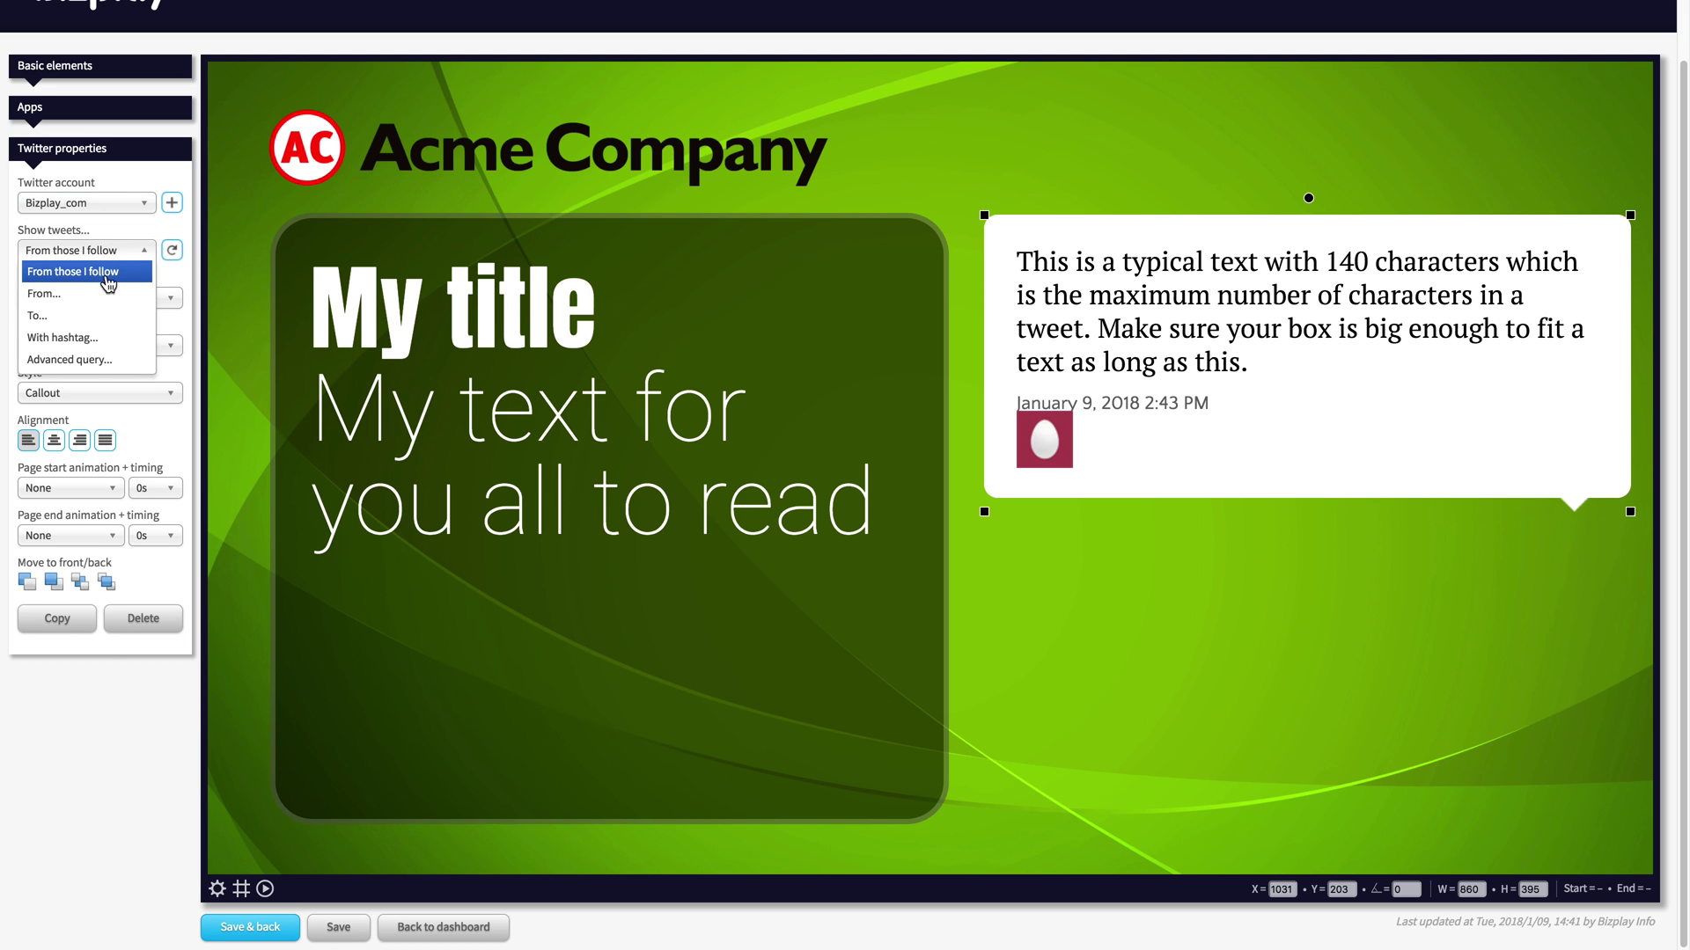
left_click(102, 289)
double_click(76, 289)
type("c")
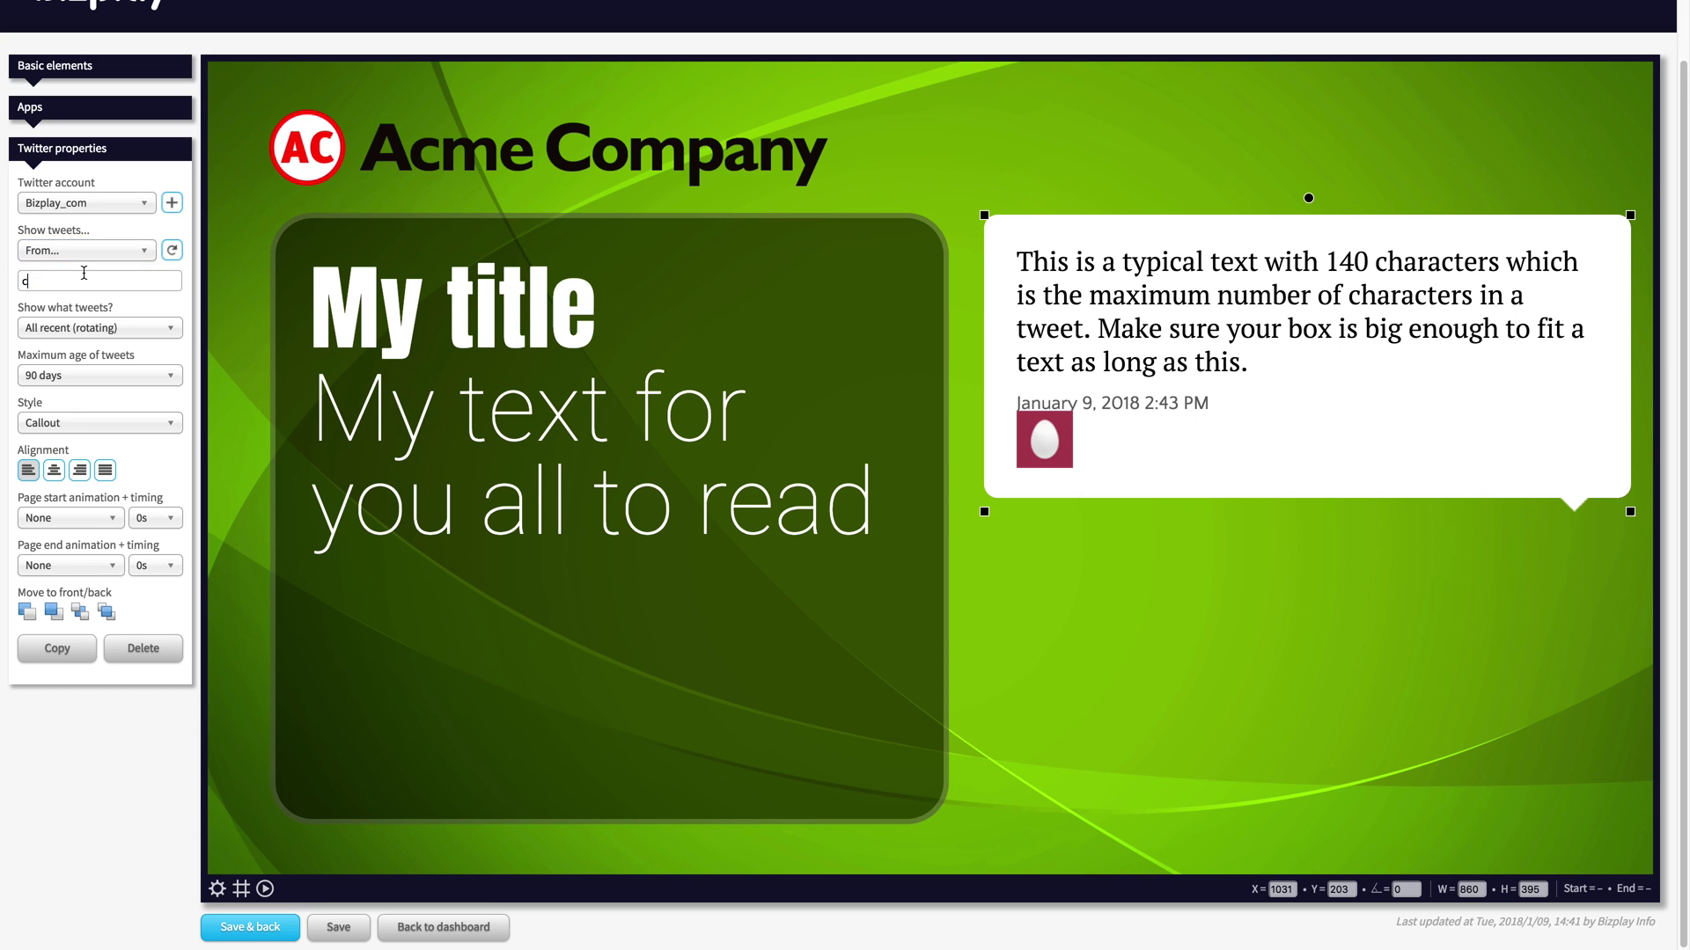
type("nn")
key("Tab")
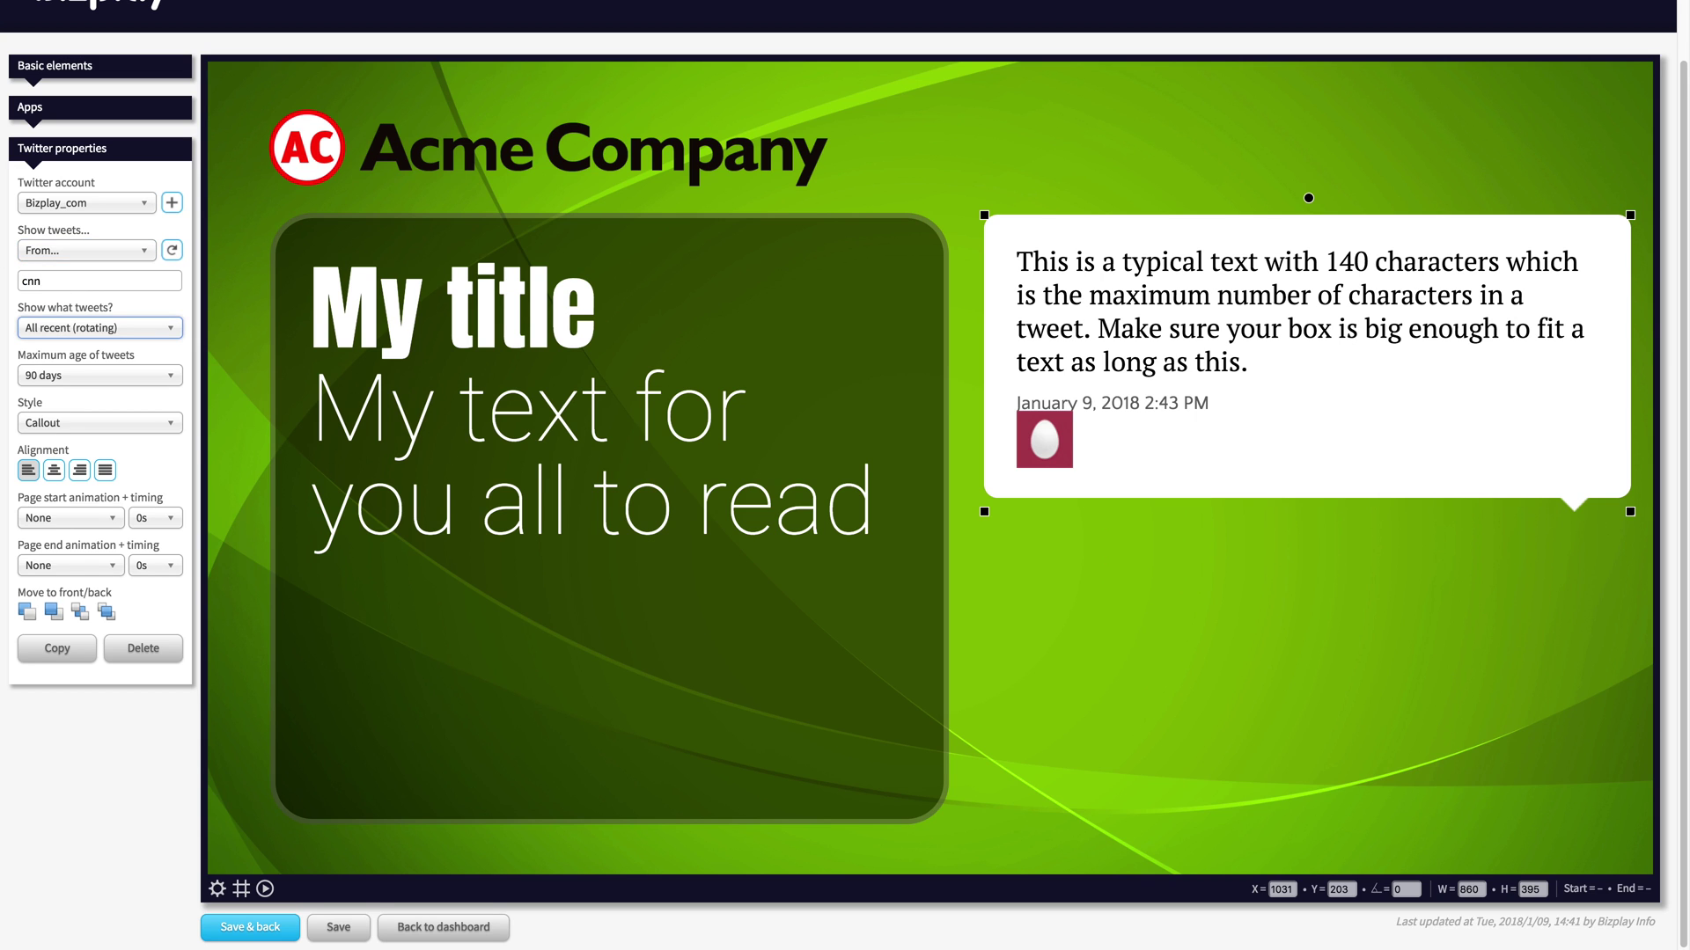
left_click(174, 252)
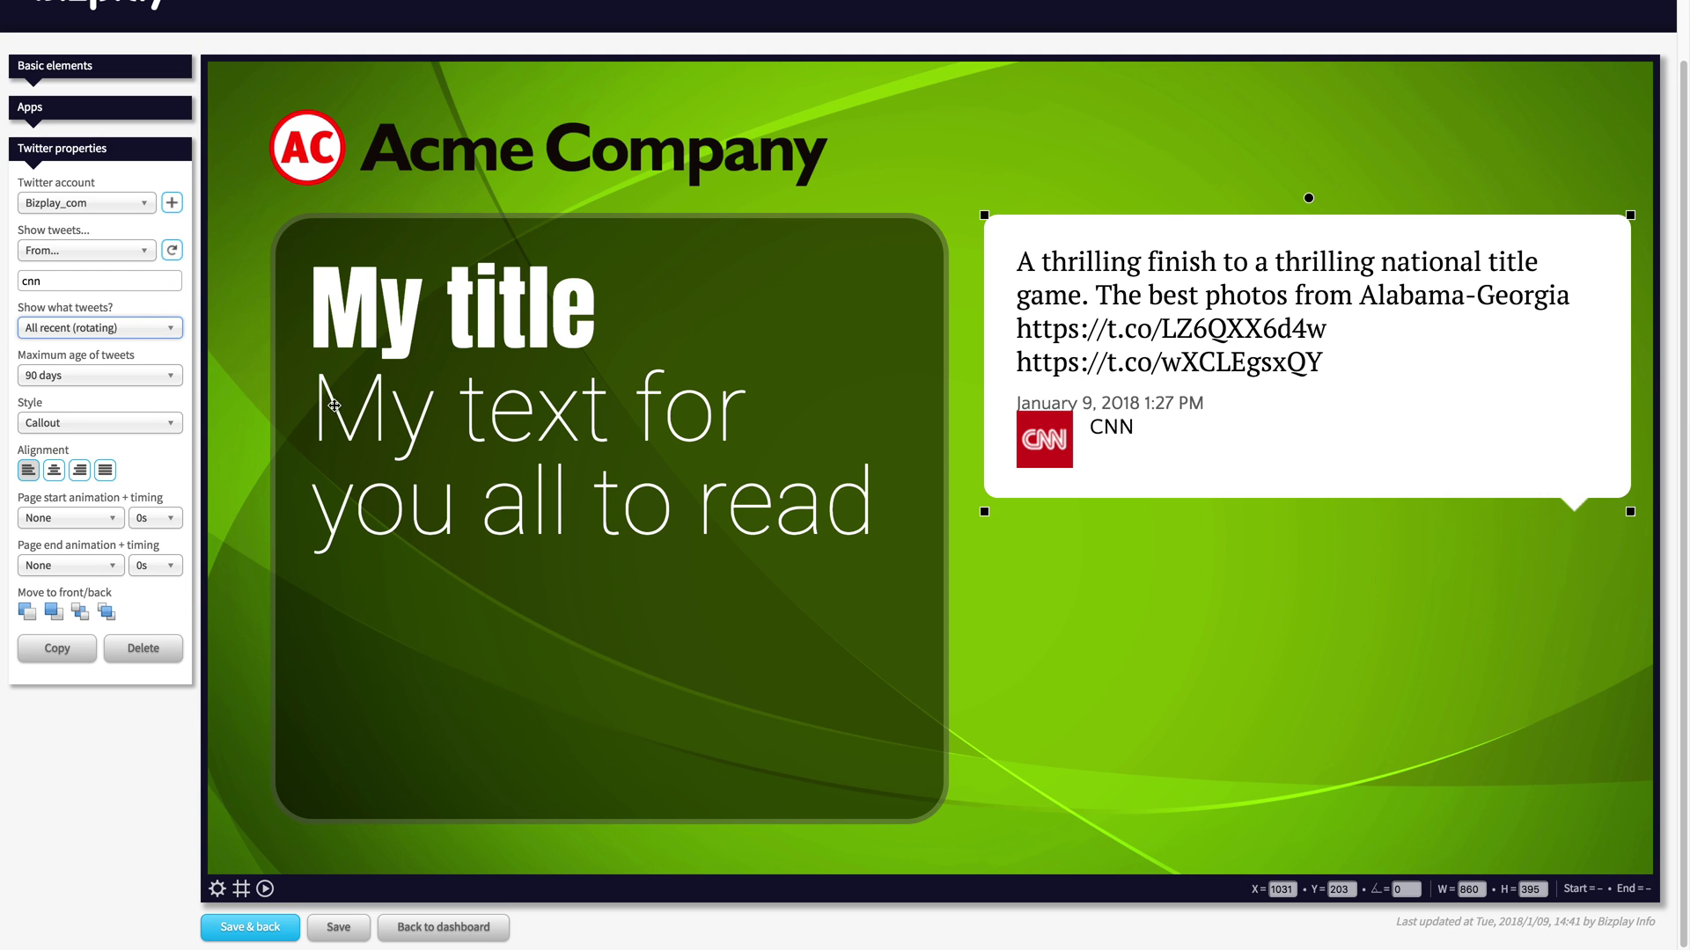
Step: Switch the tweet box to the Social wall style and enlarge it to about 882×804
left_click(76, 424)
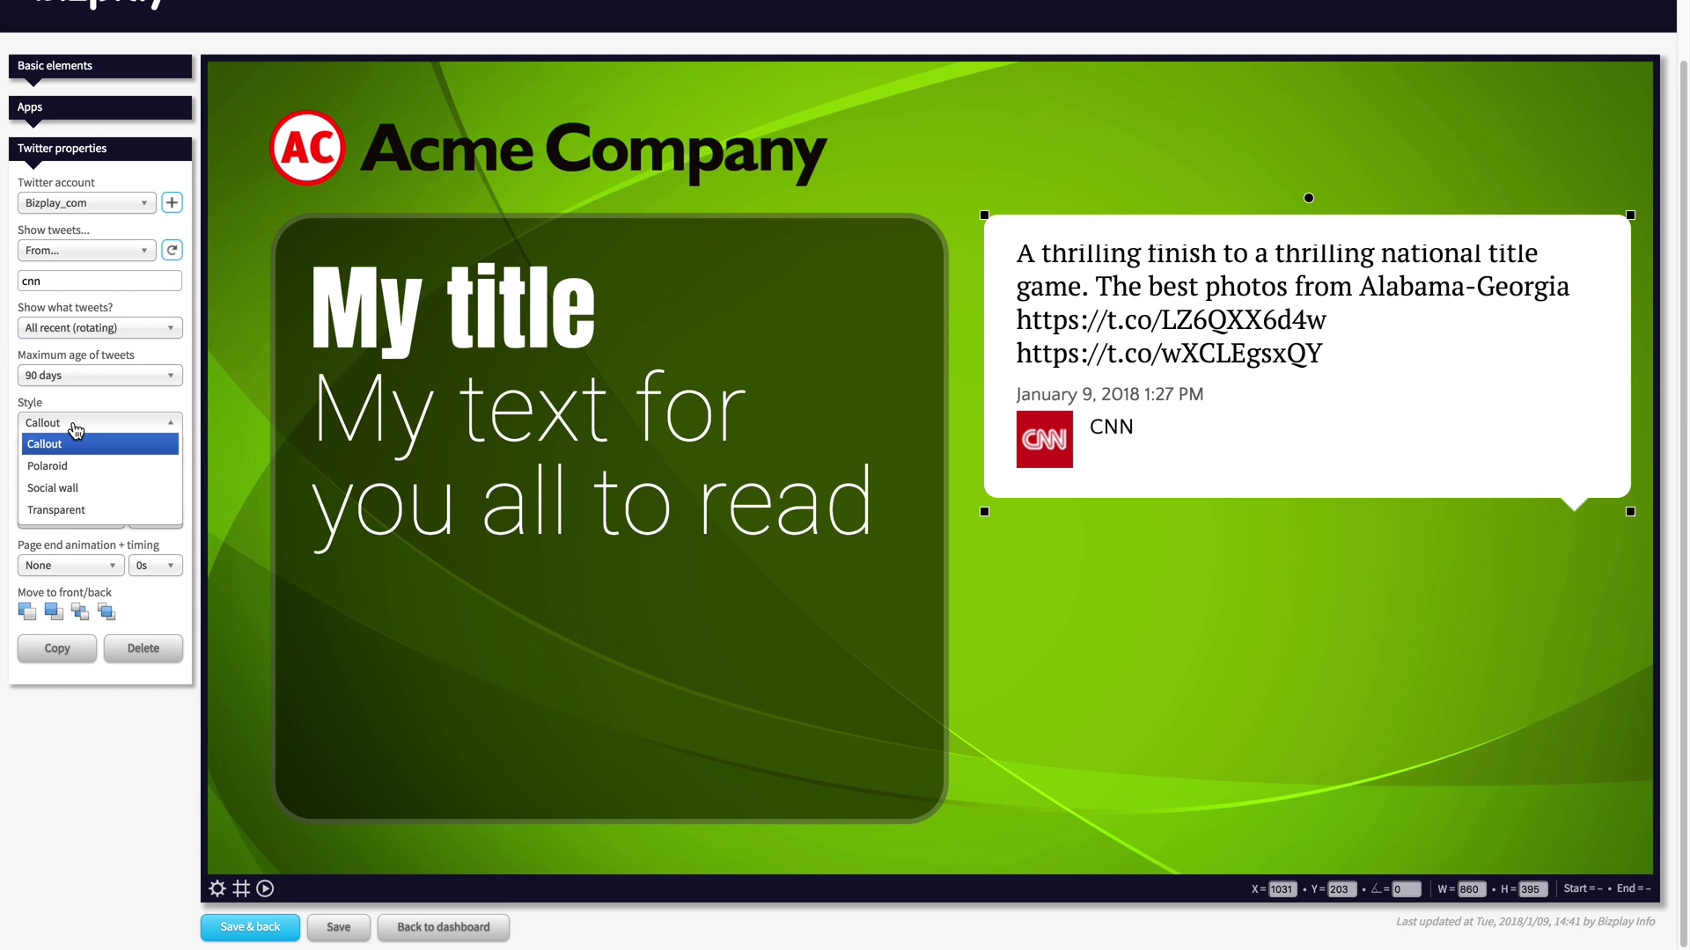
left_click(78, 484)
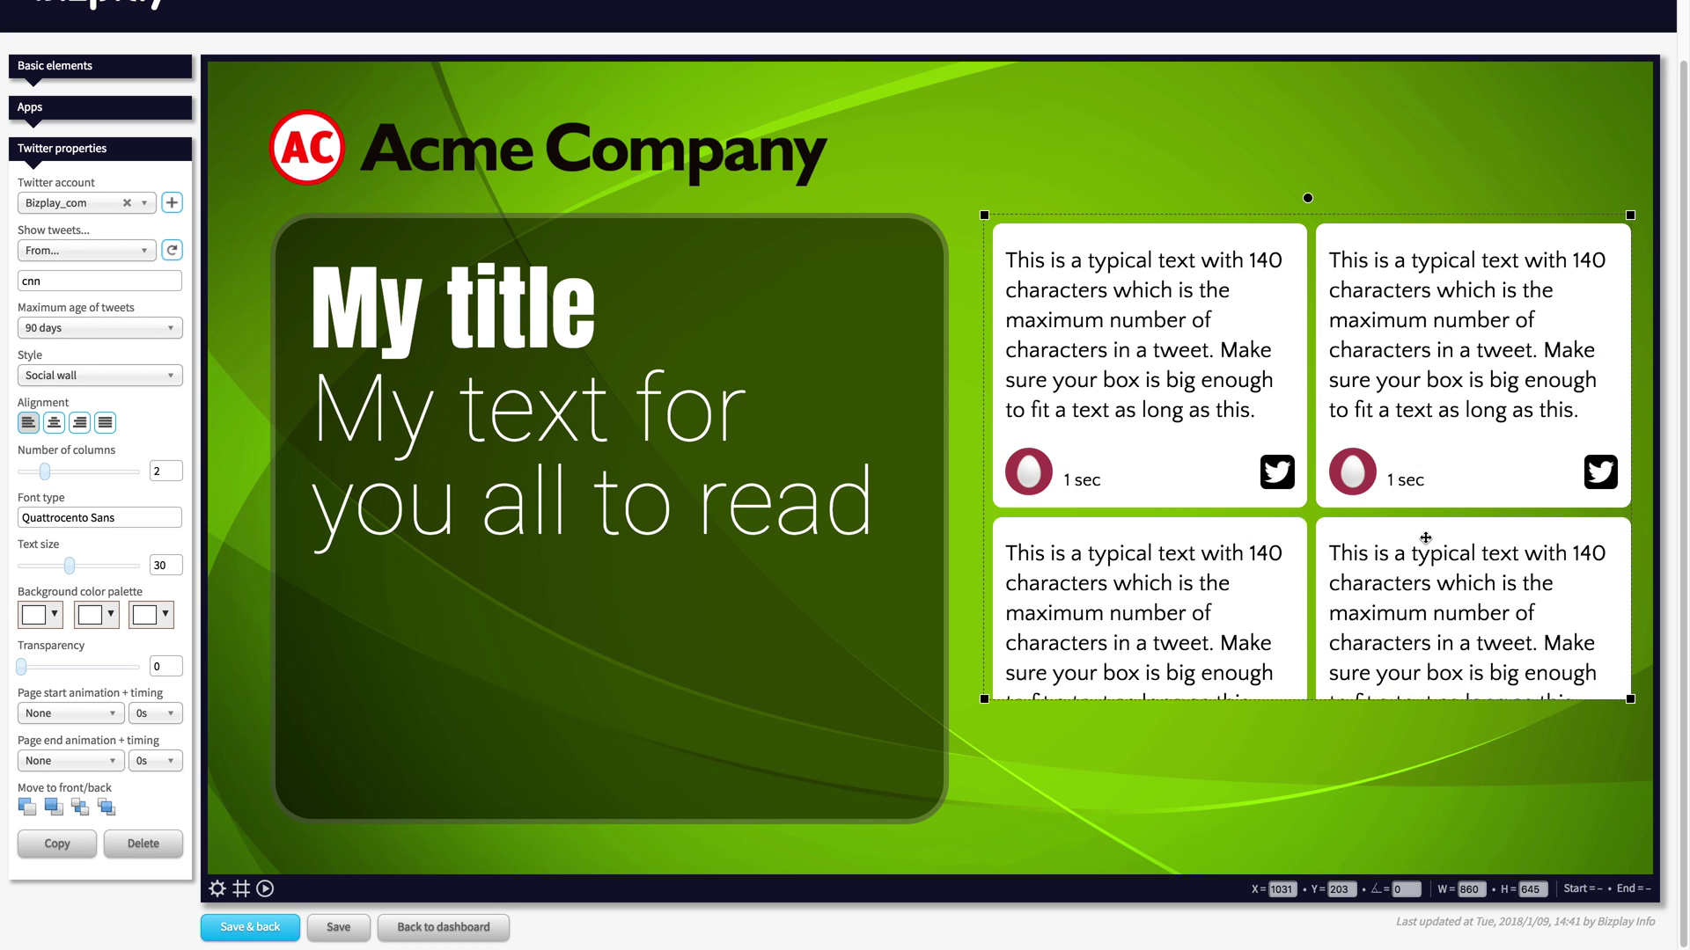
left_click_drag(1631, 700, 1648, 820)
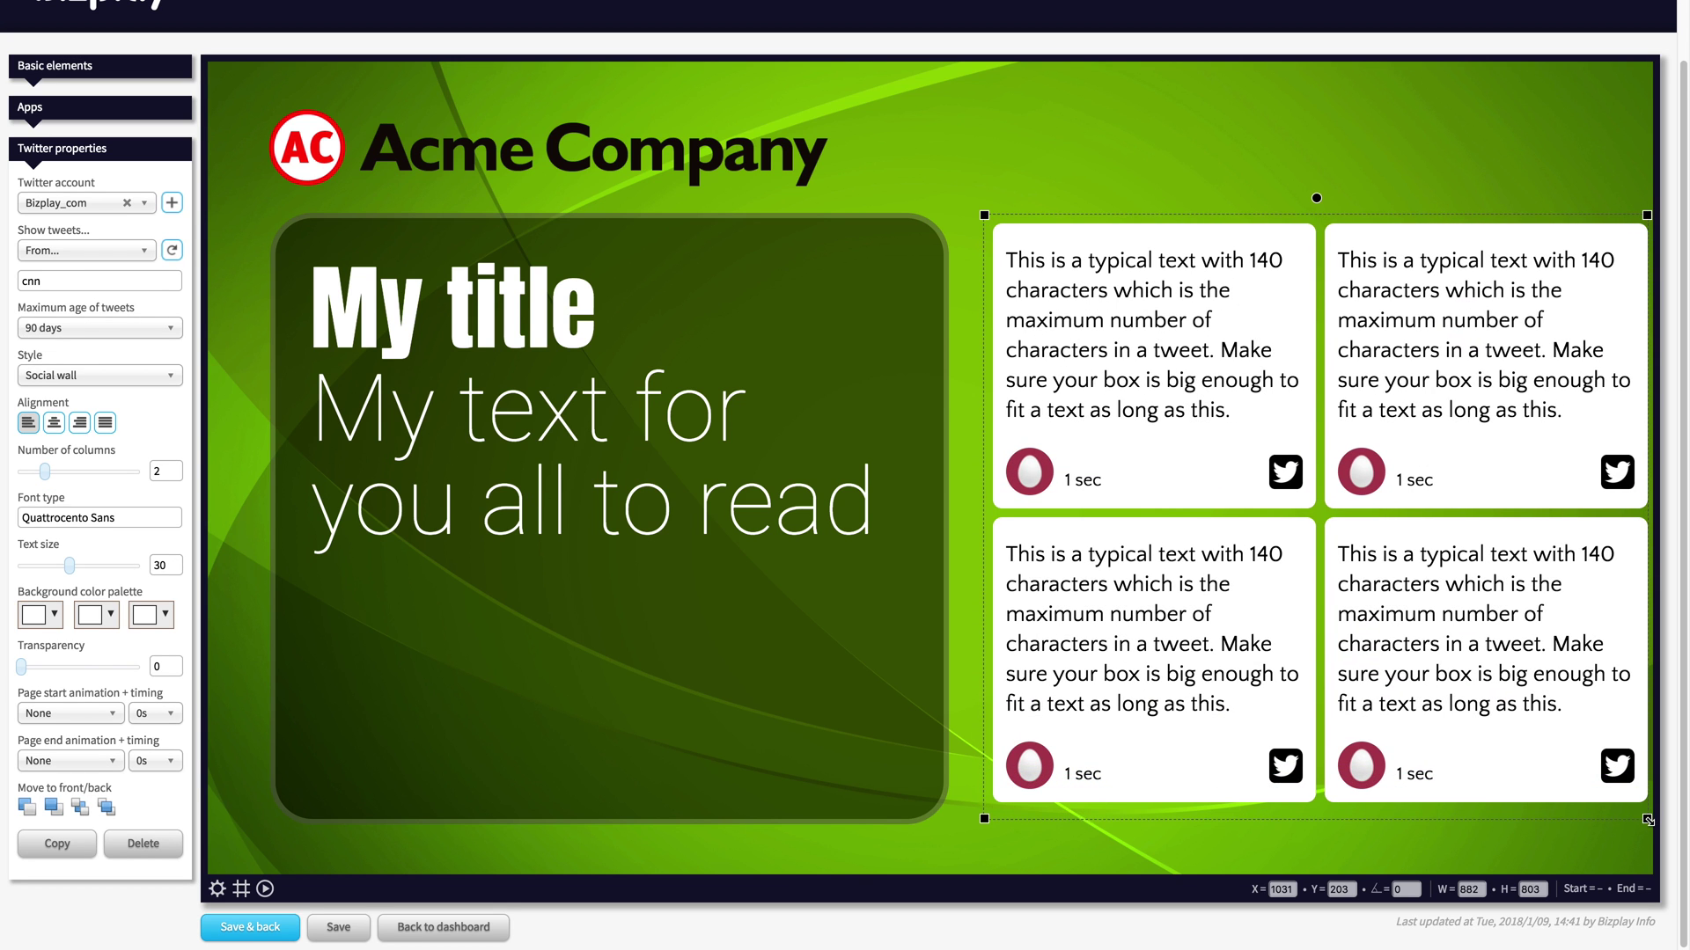
left_click_drag(1510, 628, 1497, 626)
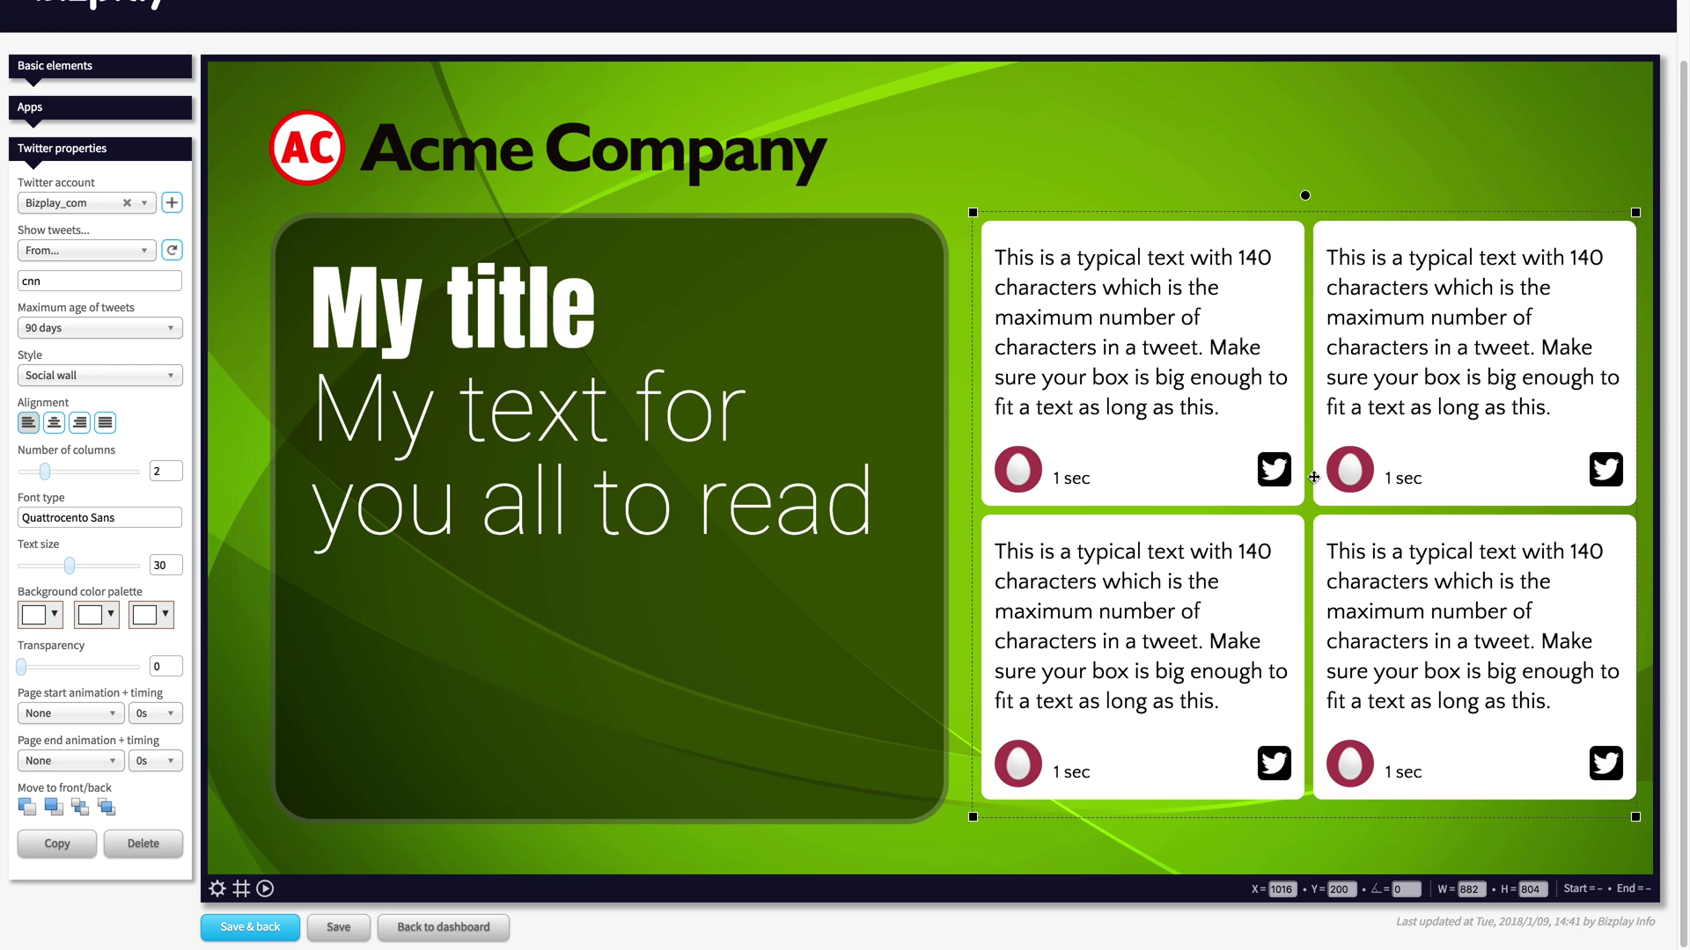
Step: Give the tweet cards red and #ff591c backgrounds with transparency 32, then refresh
left_click(64, 624)
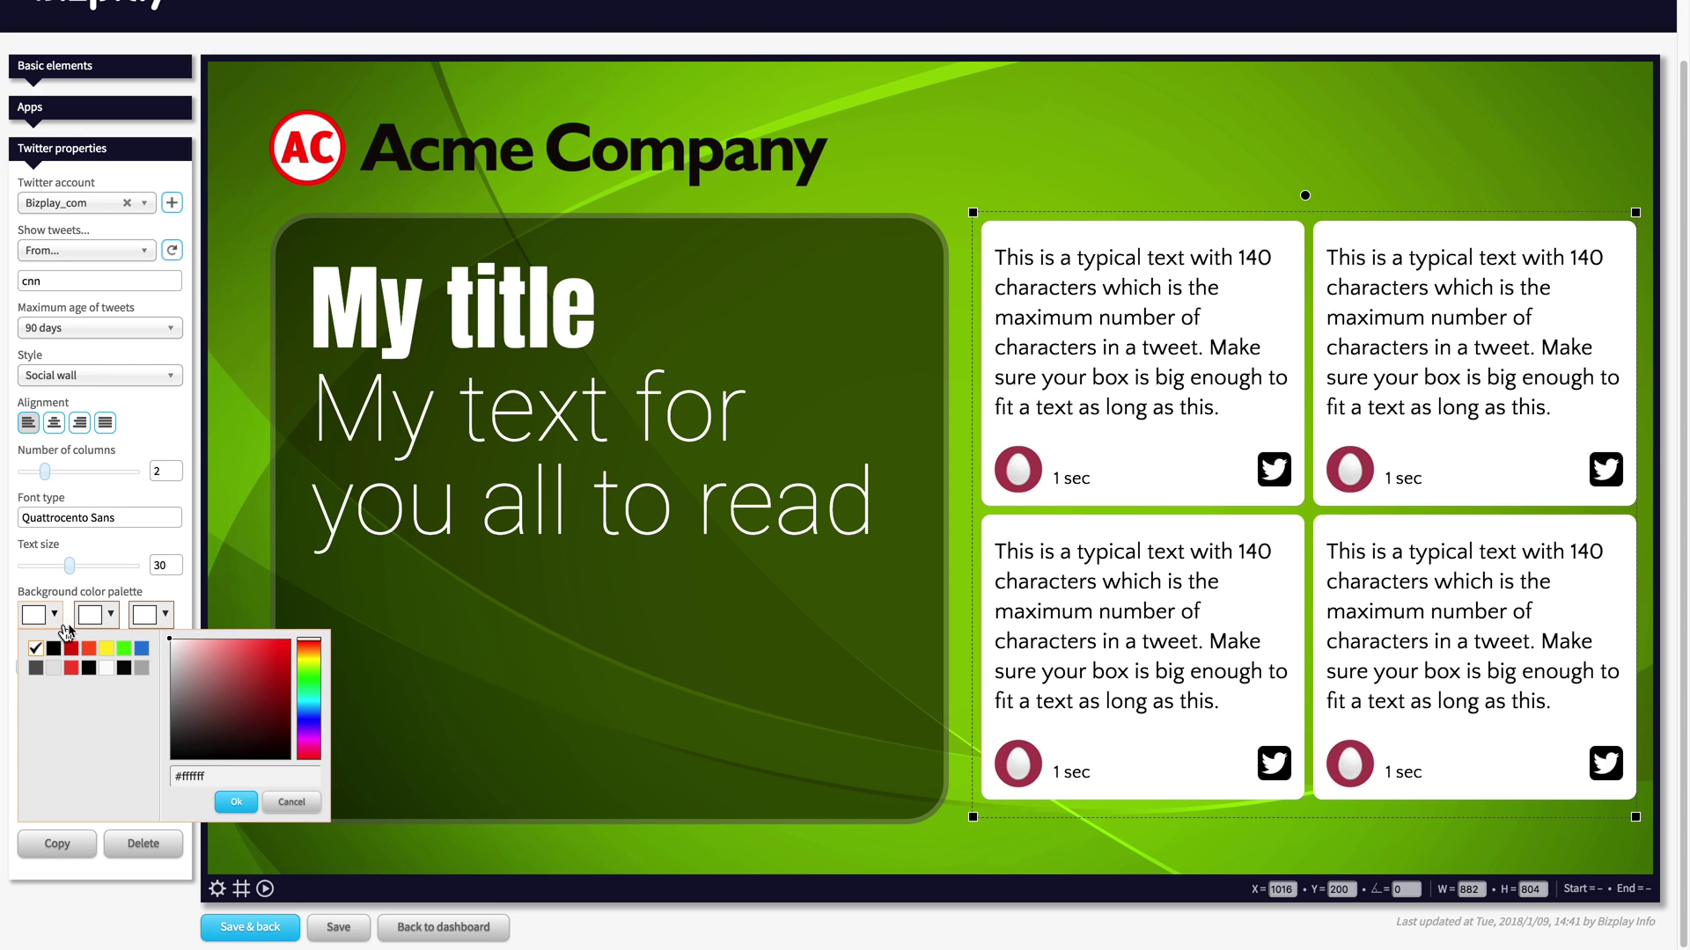
left_click(71, 649)
left_click(104, 621)
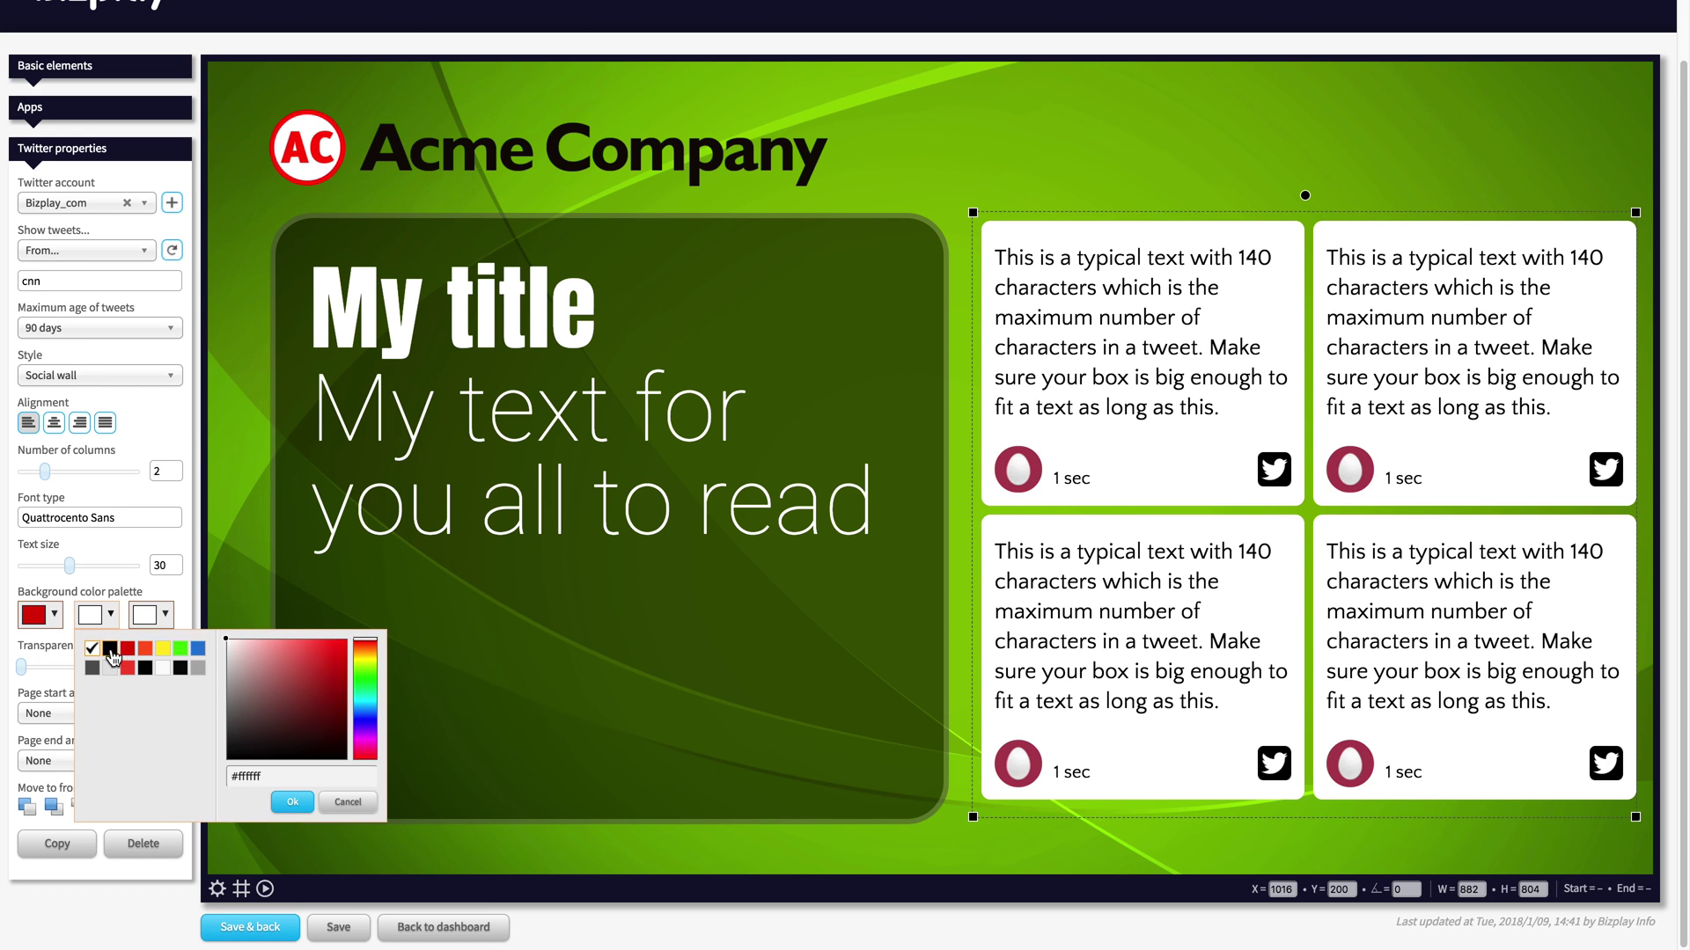
left_click(144, 649)
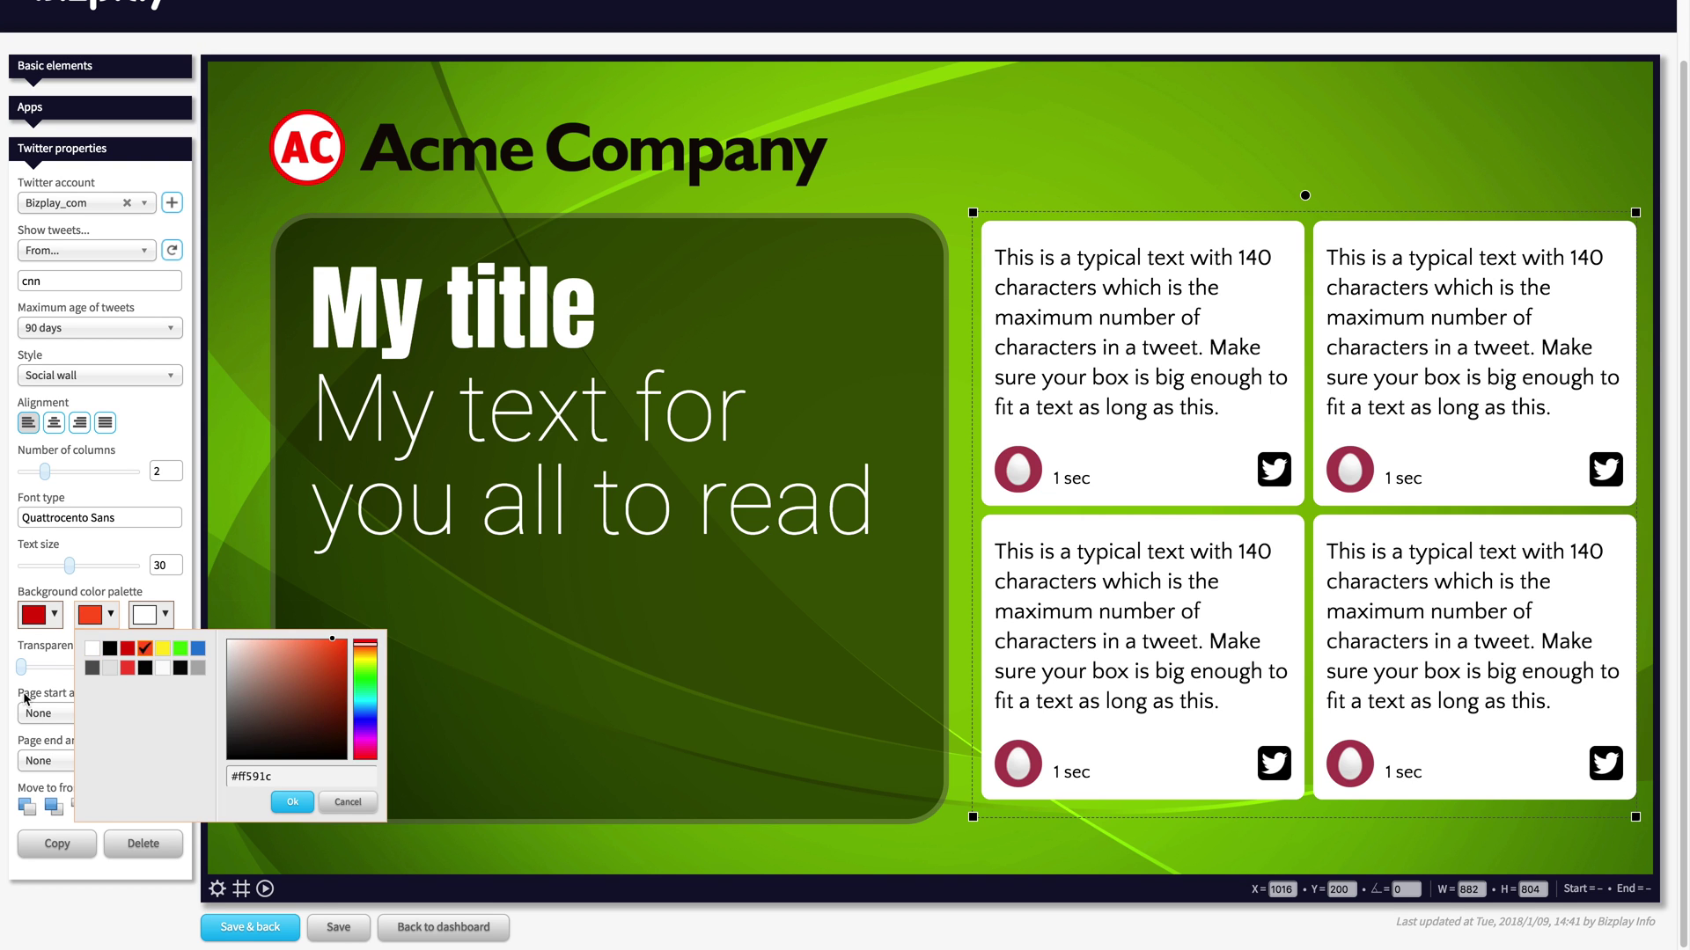
left_click_drag(21, 667, 60, 669)
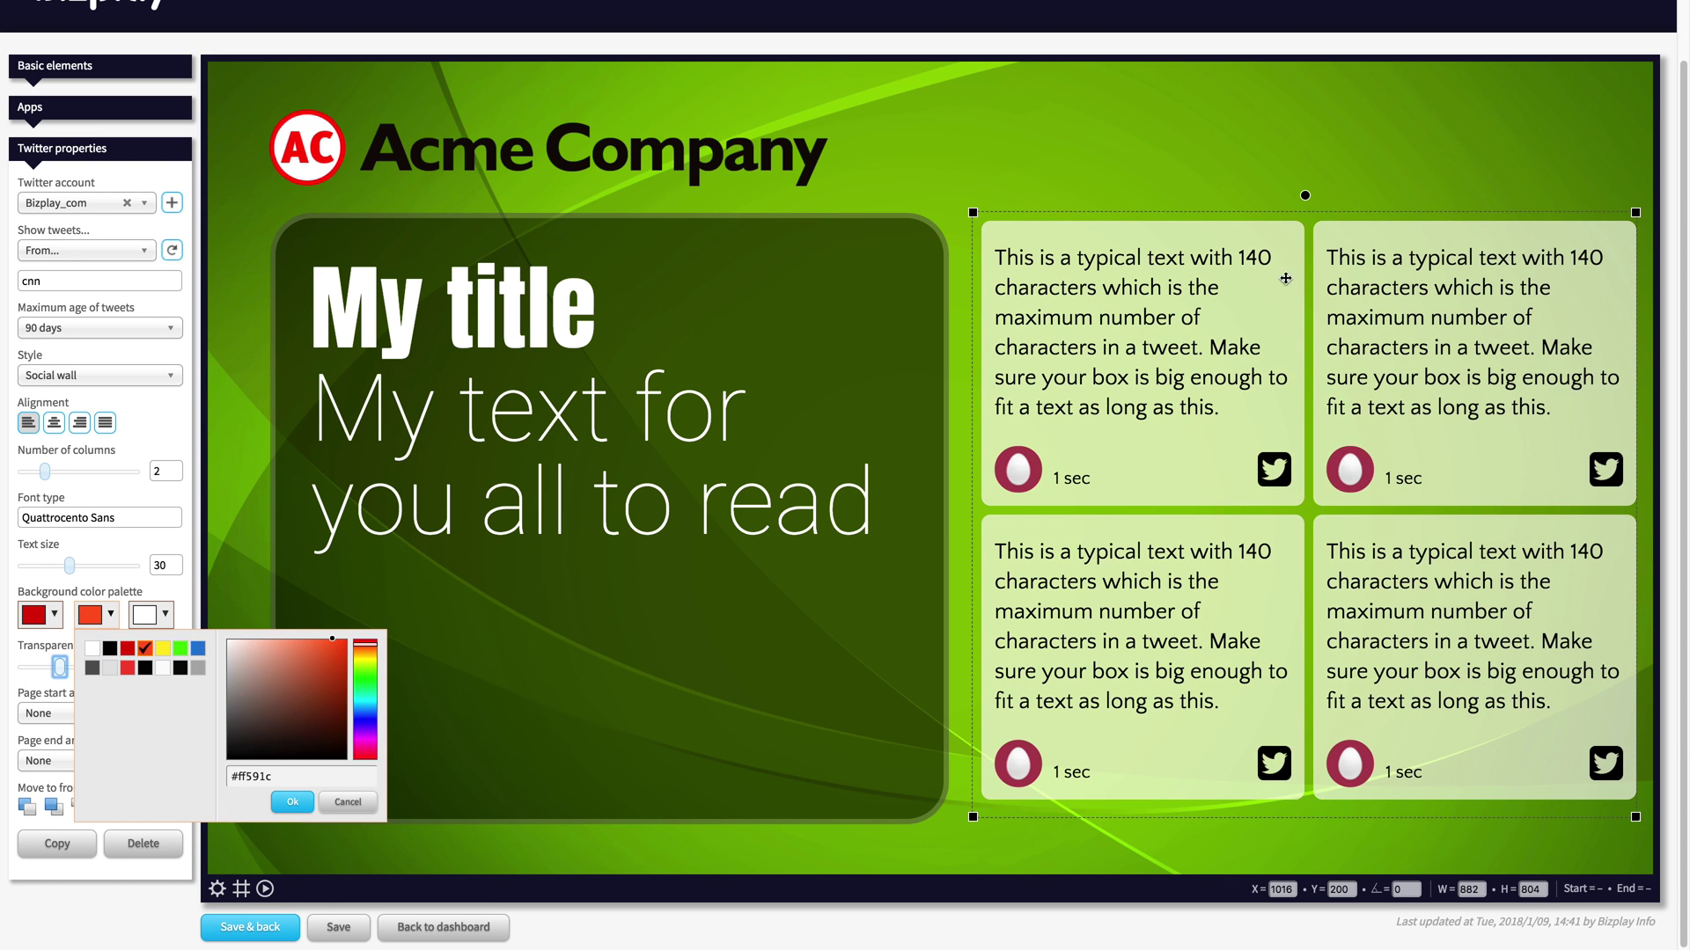
left_click(172, 251)
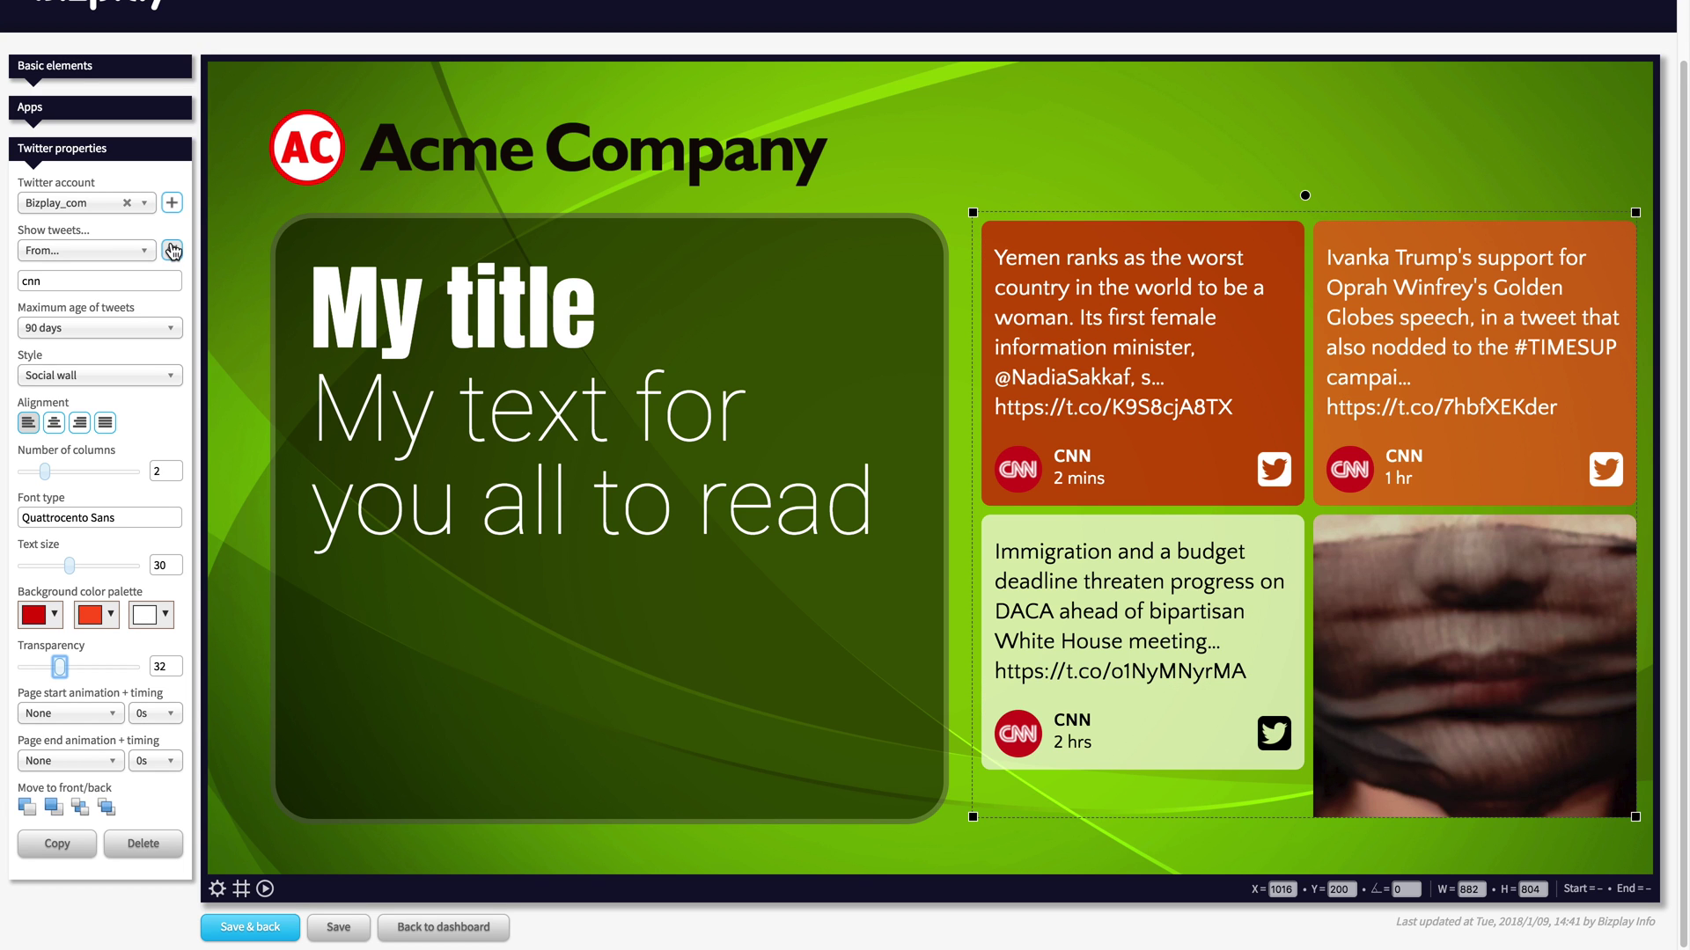
Step: Save the page and preview the Untitled playlist full screen
left_click(266, 936)
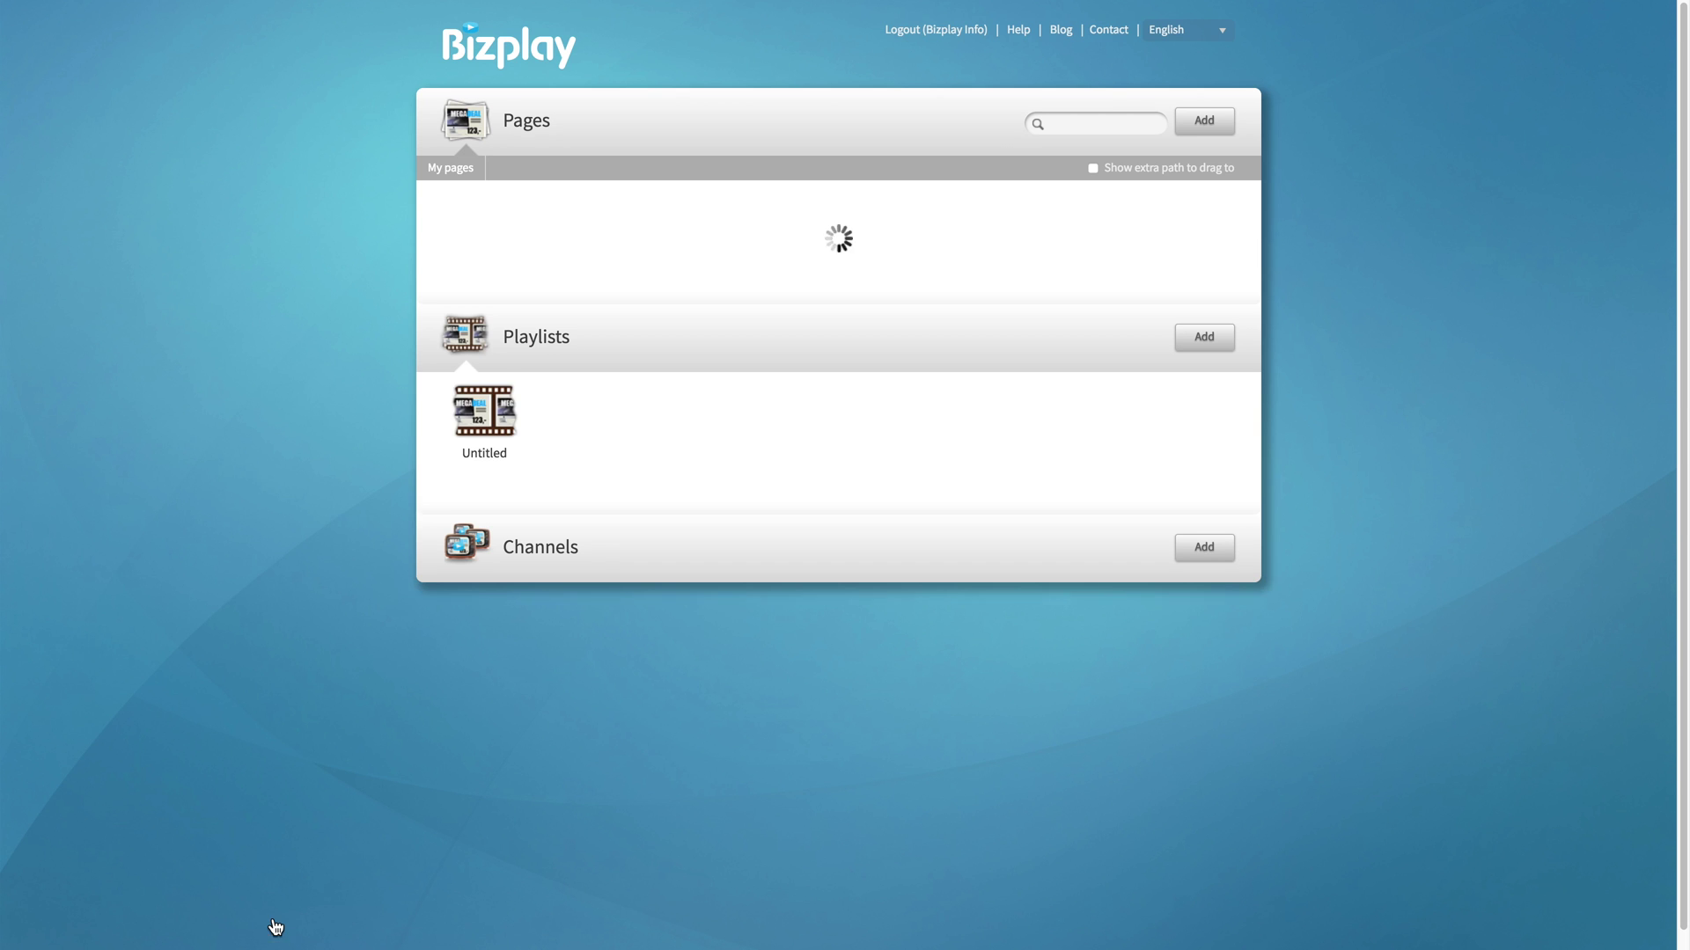
left_click(406, 392)
left_click(498, 603)
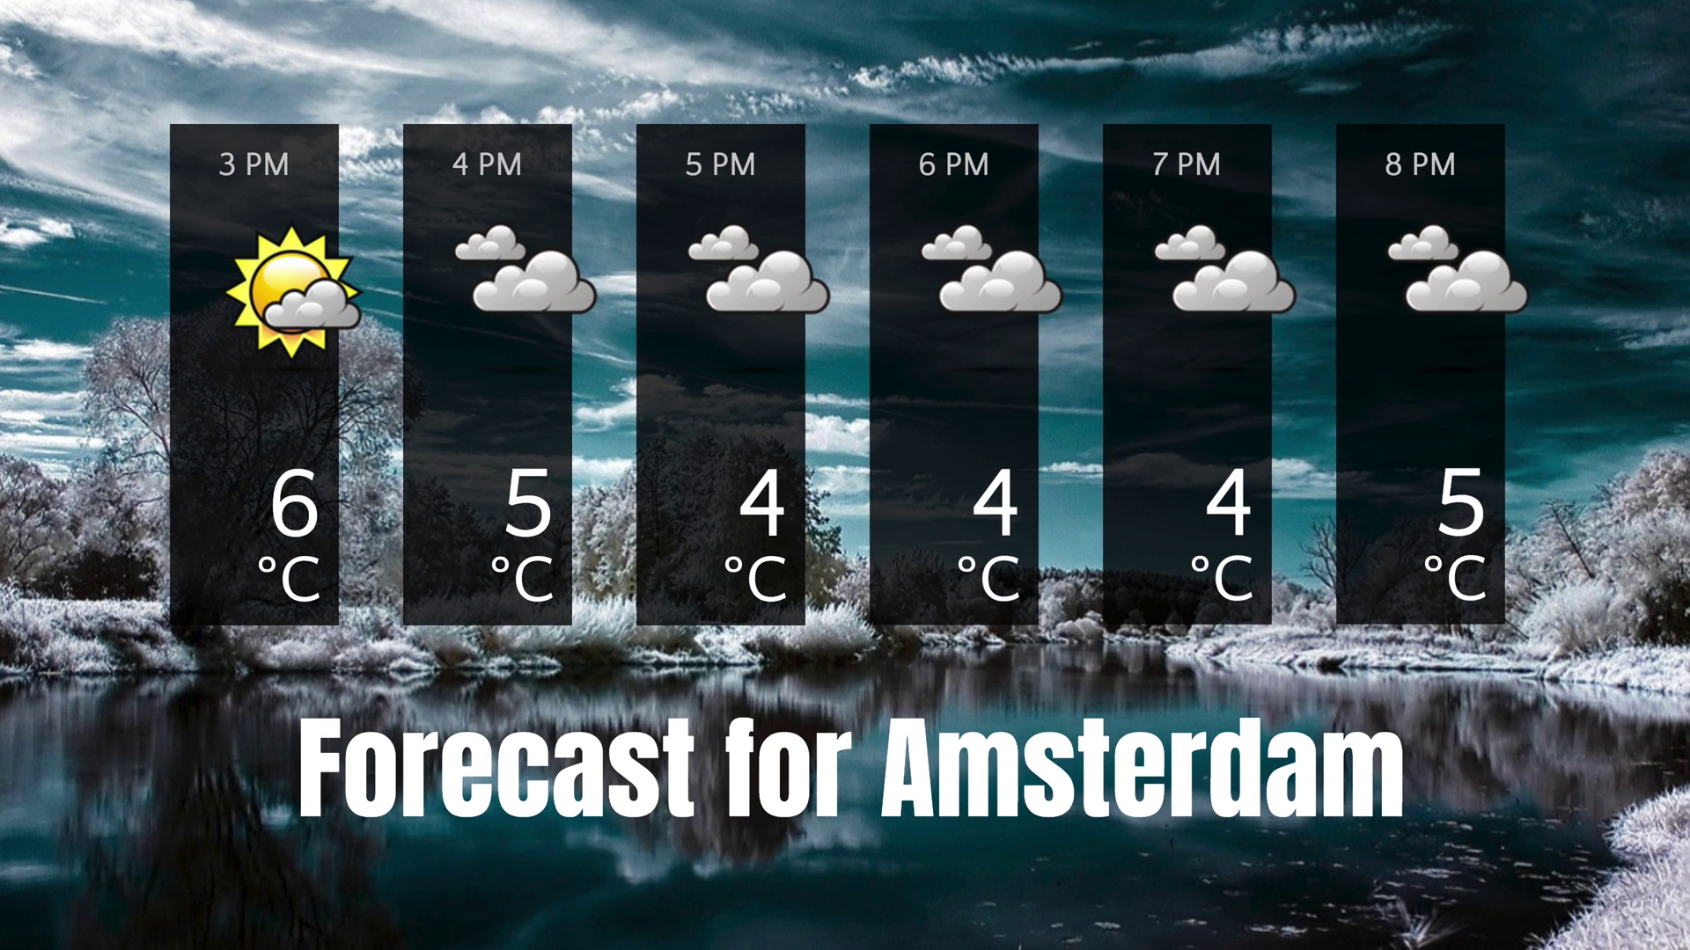
Step: Exit the full-screen playlist preview after watching it
key("Escape")
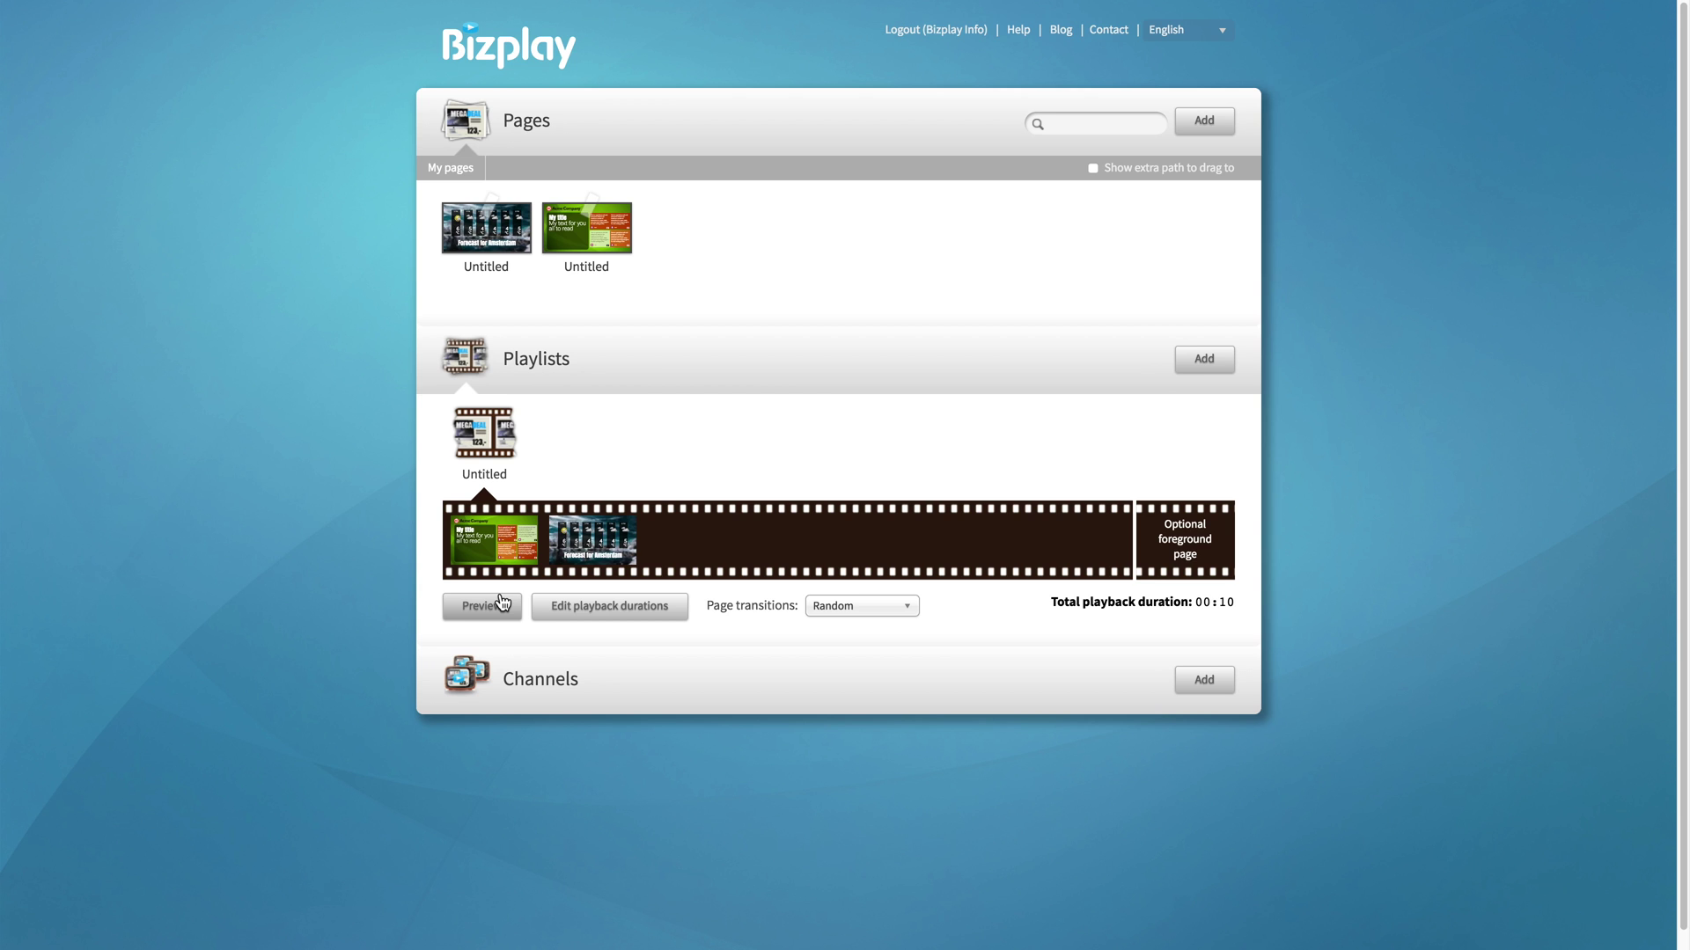
Step: Expand the Channels list and assign the Untitled playlist to Channel 1
left_click(548, 682)
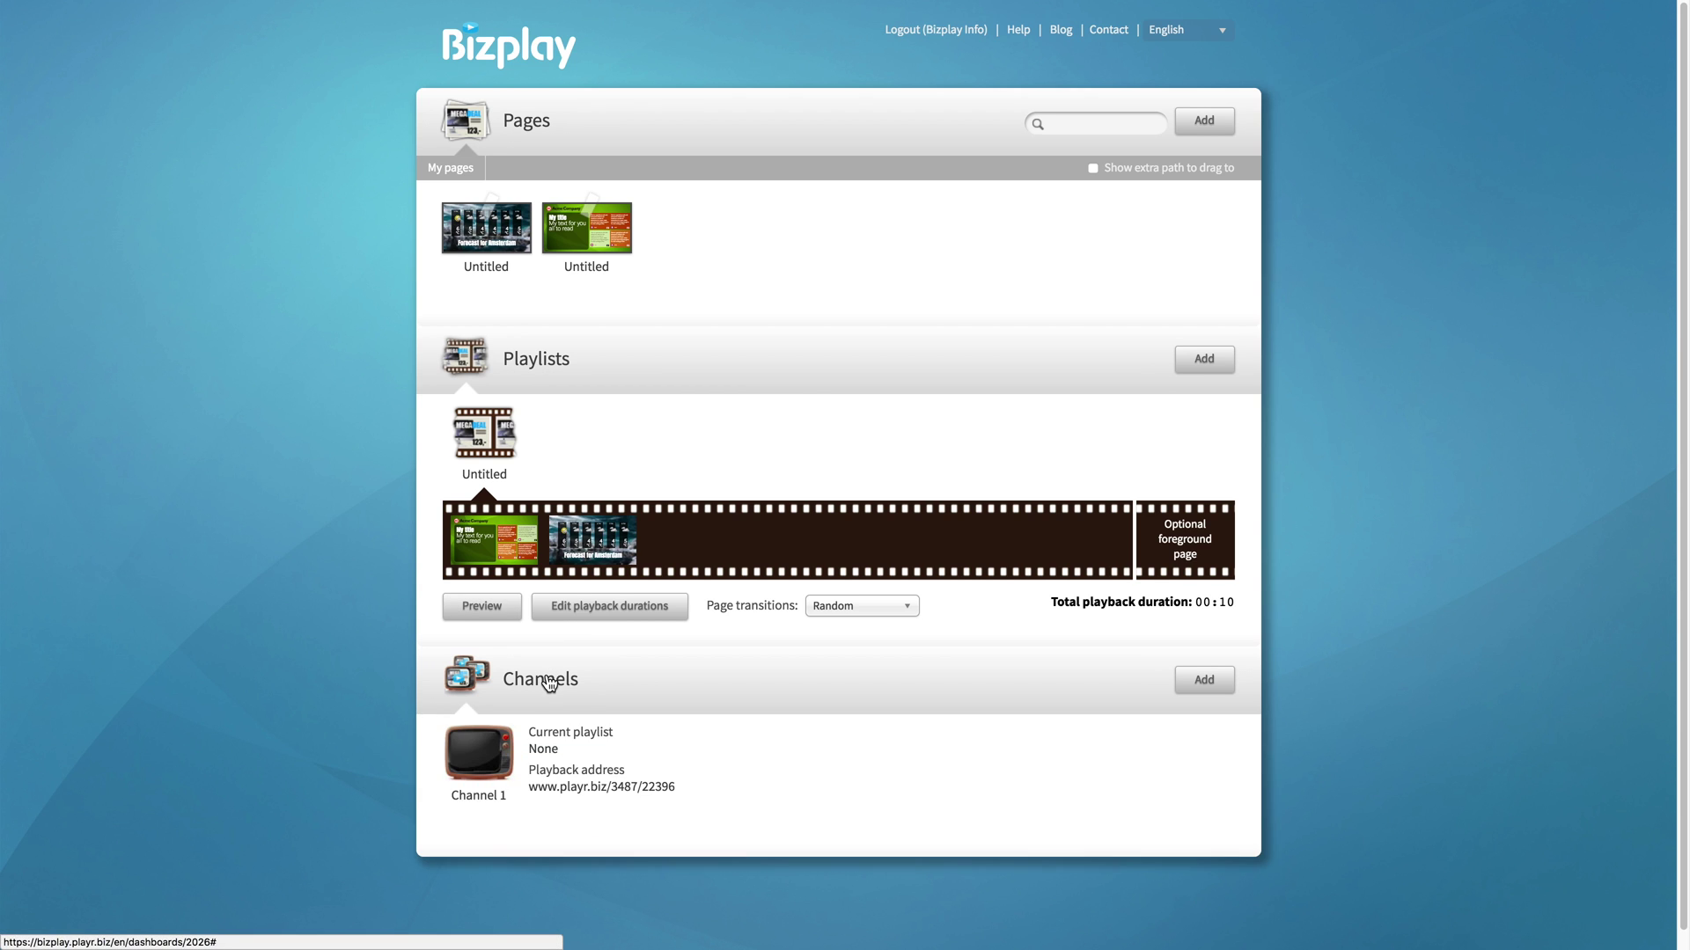
scroll(553, 667, "down", 1)
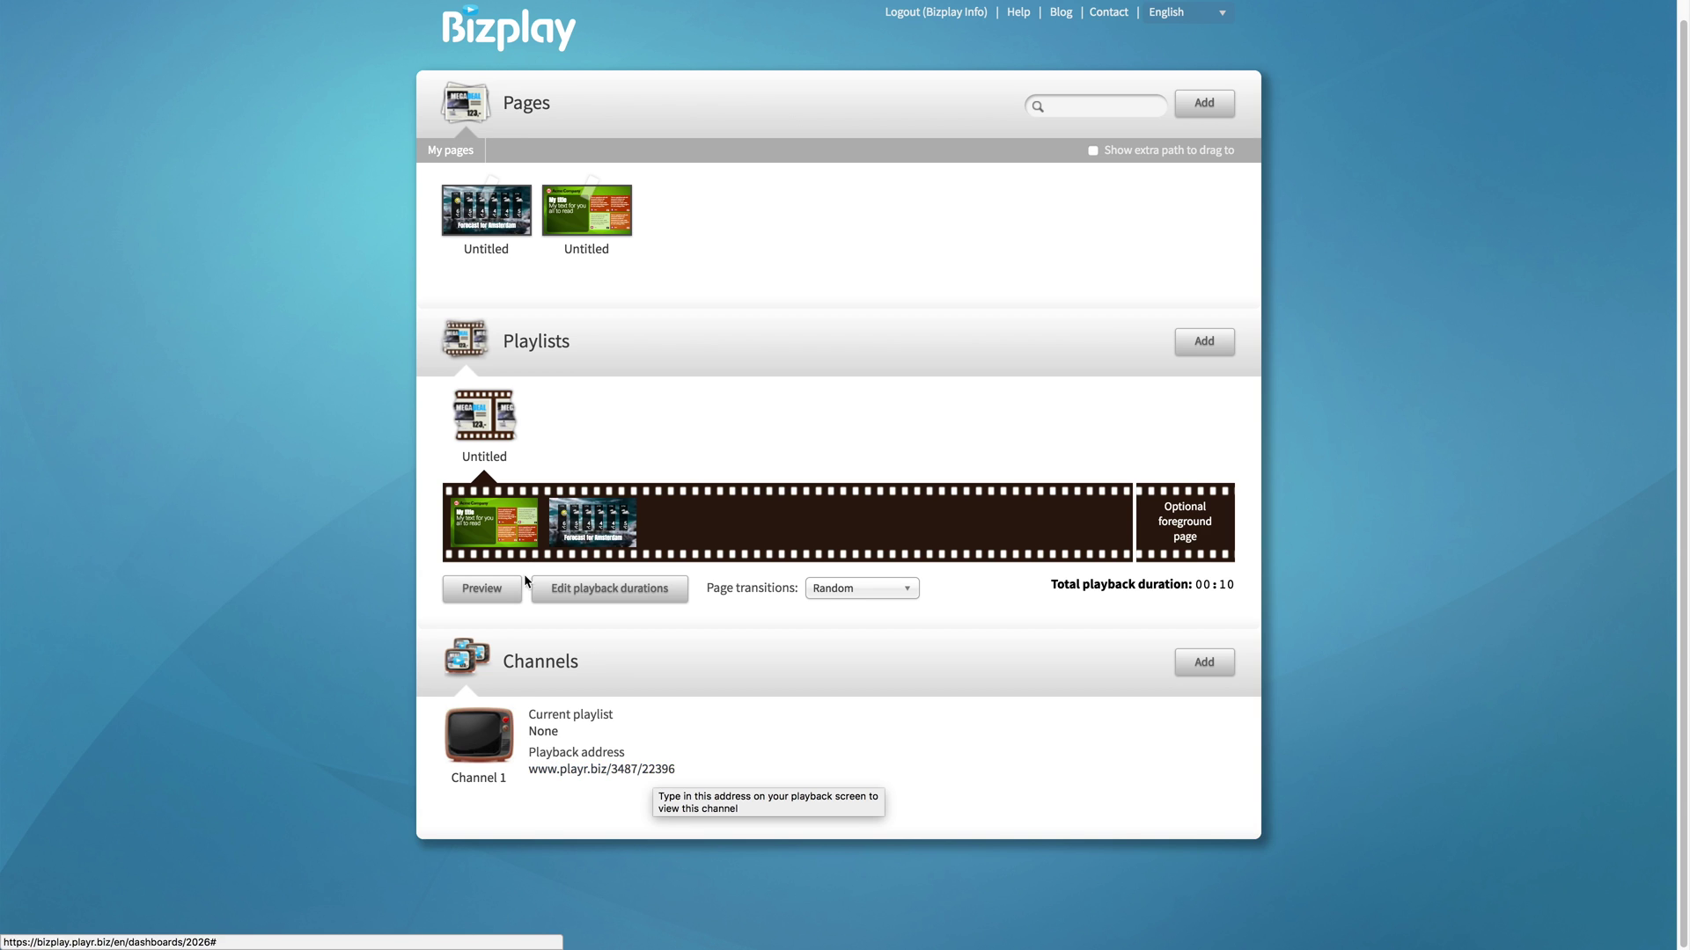
left_click_drag(480, 431, 497, 656)
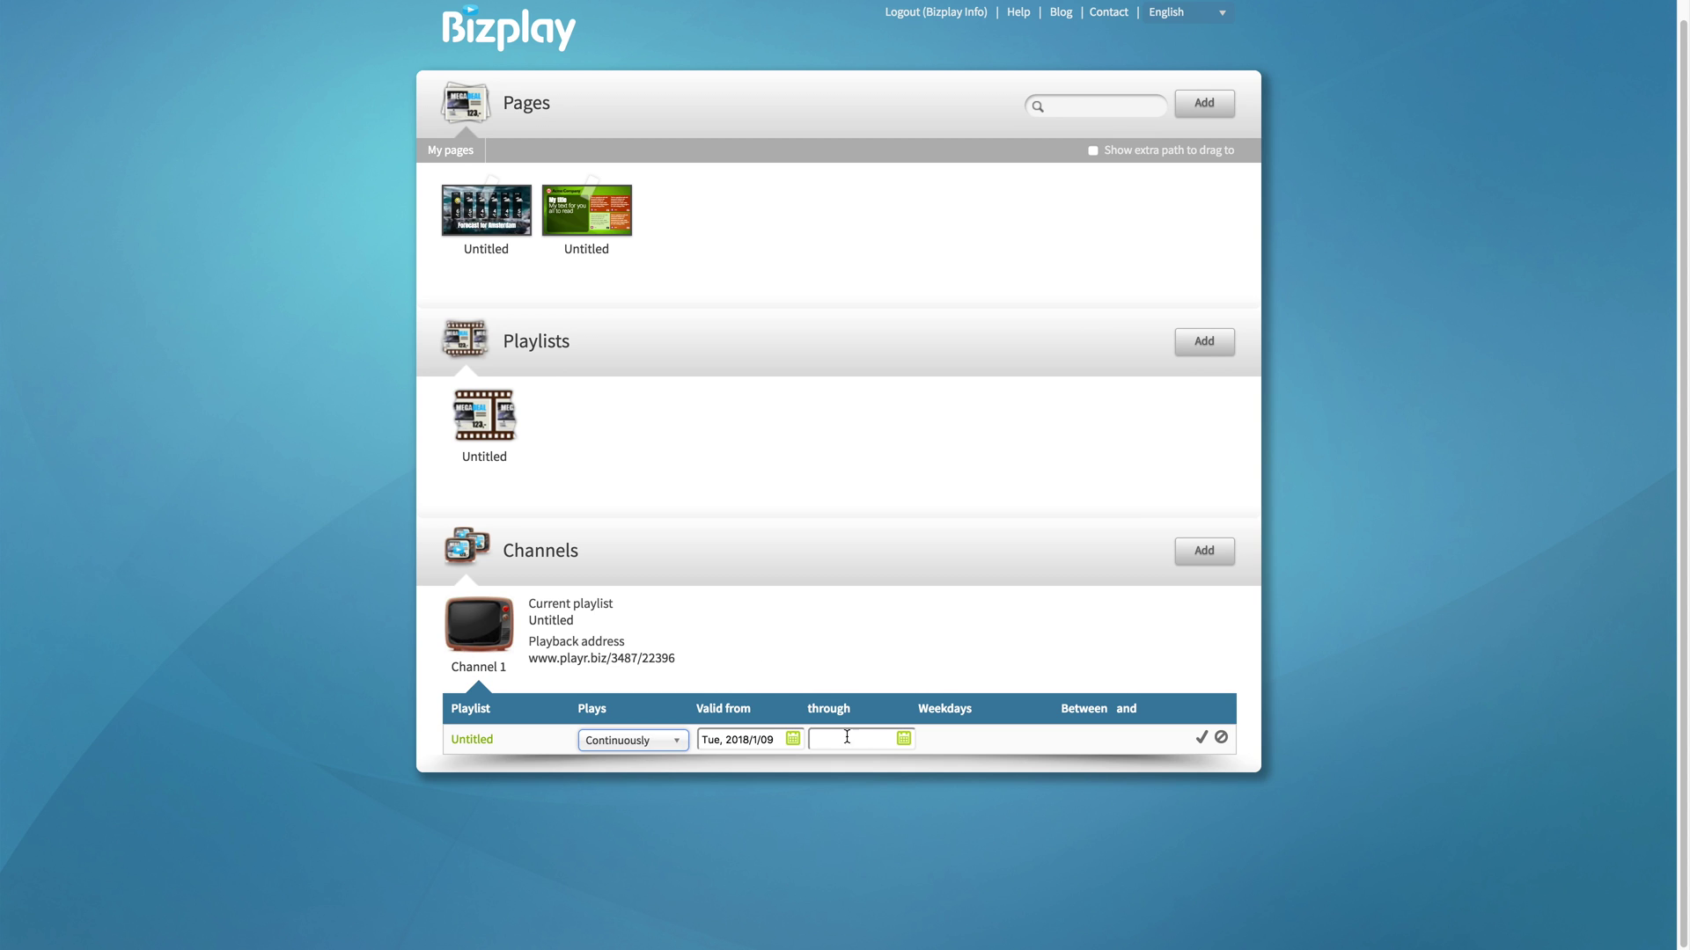
Step: Confirm the Continuously schedule row, close the schedule table, and open Channel 1's playback address
left_click(1201, 738)
left_click(930, 637)
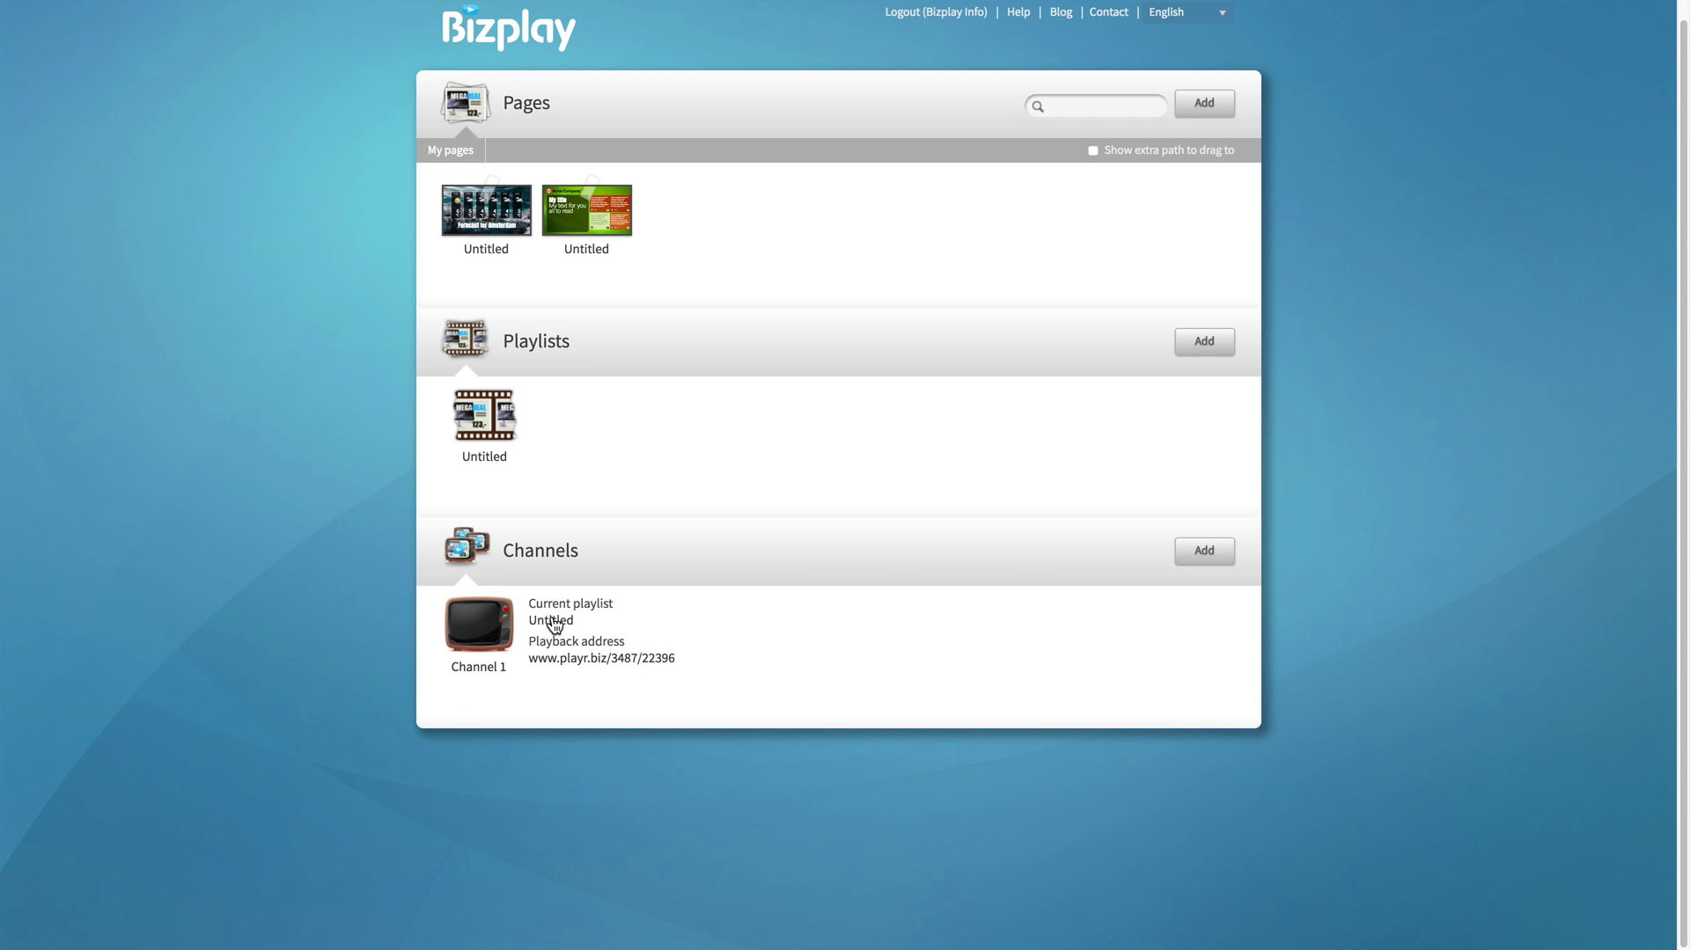
left_click(599, 660)
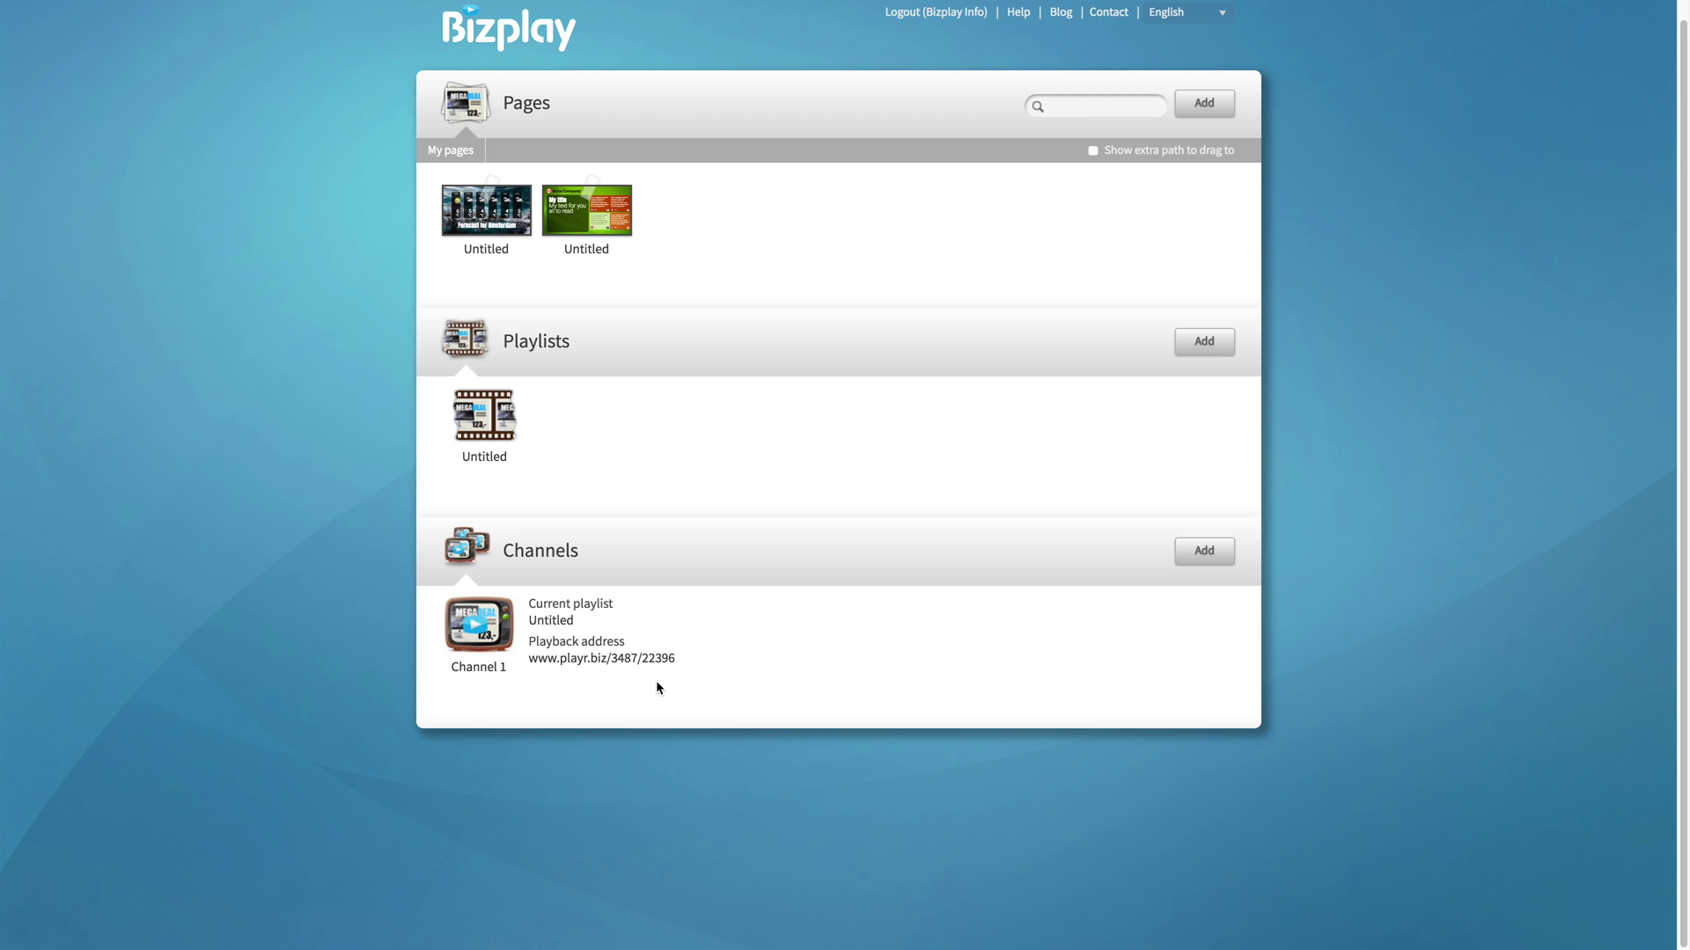
scroll(658, 684, "up", 1)
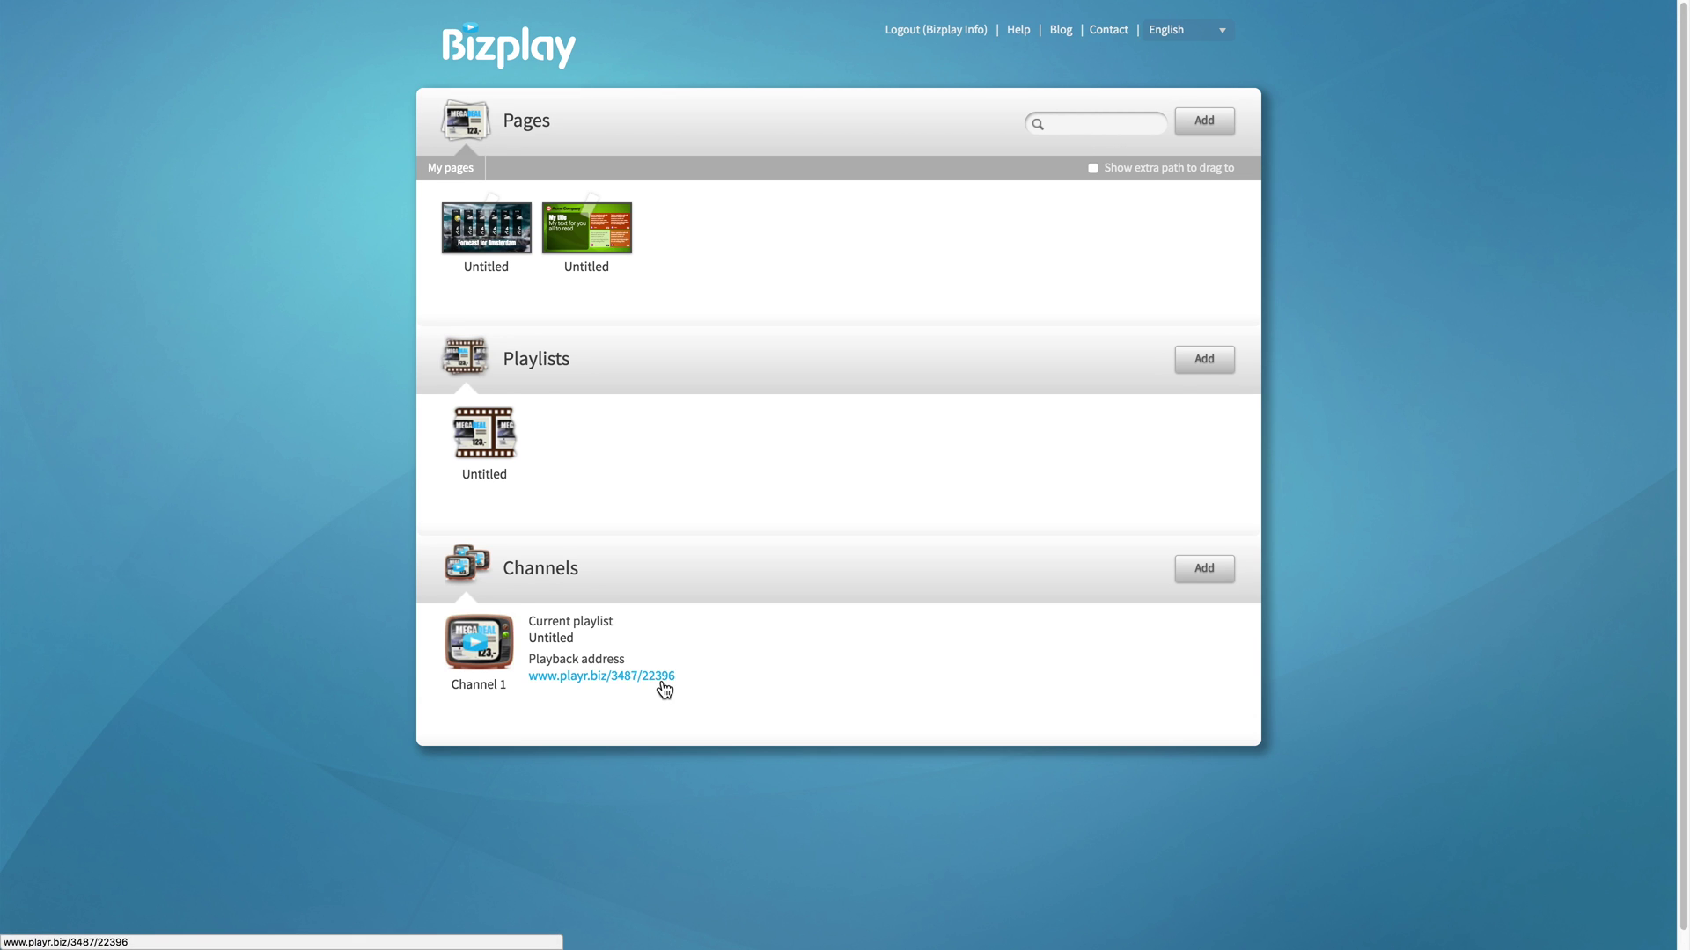